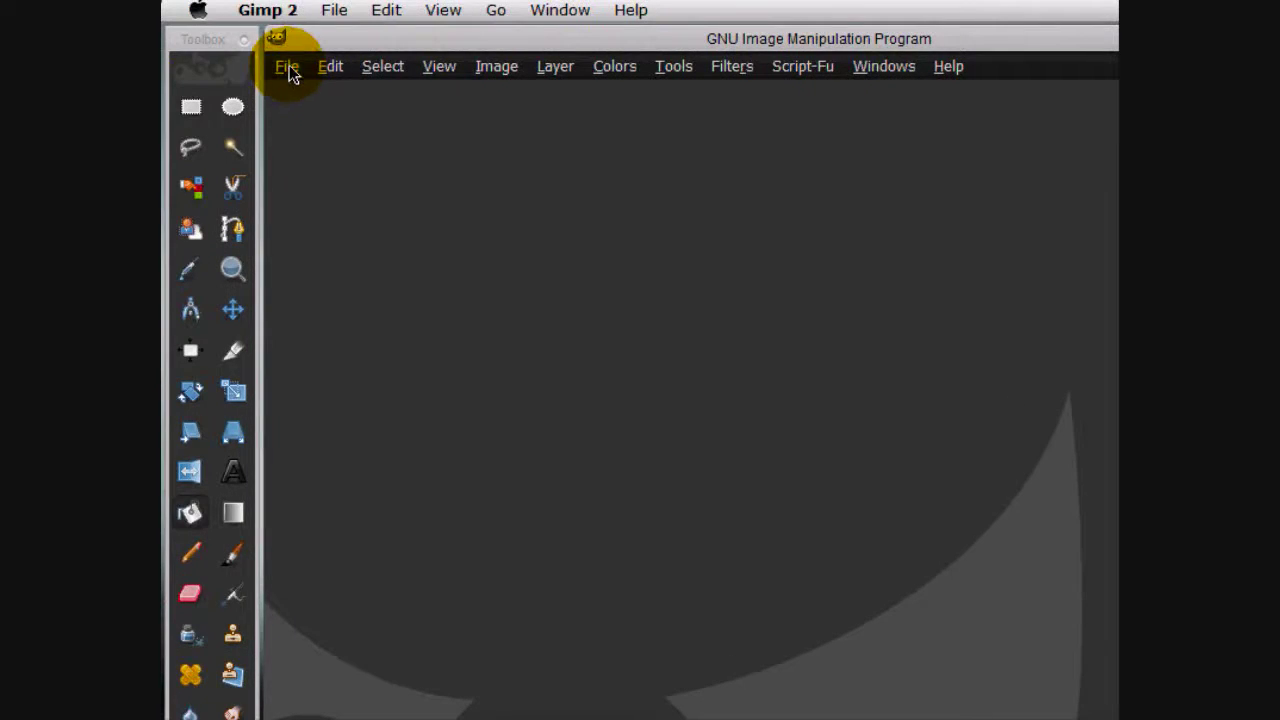
Create a new 800 × 600 image
click(287, 66)
click(300, 89)
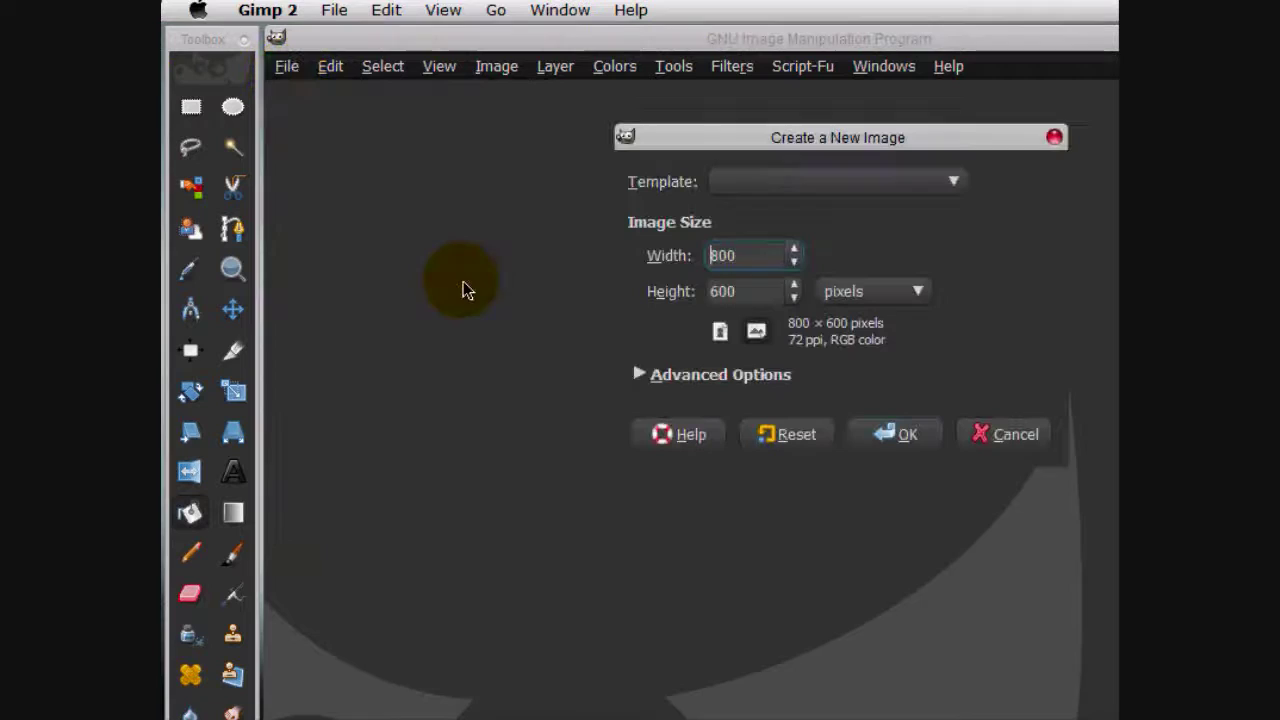
click(887, 434)
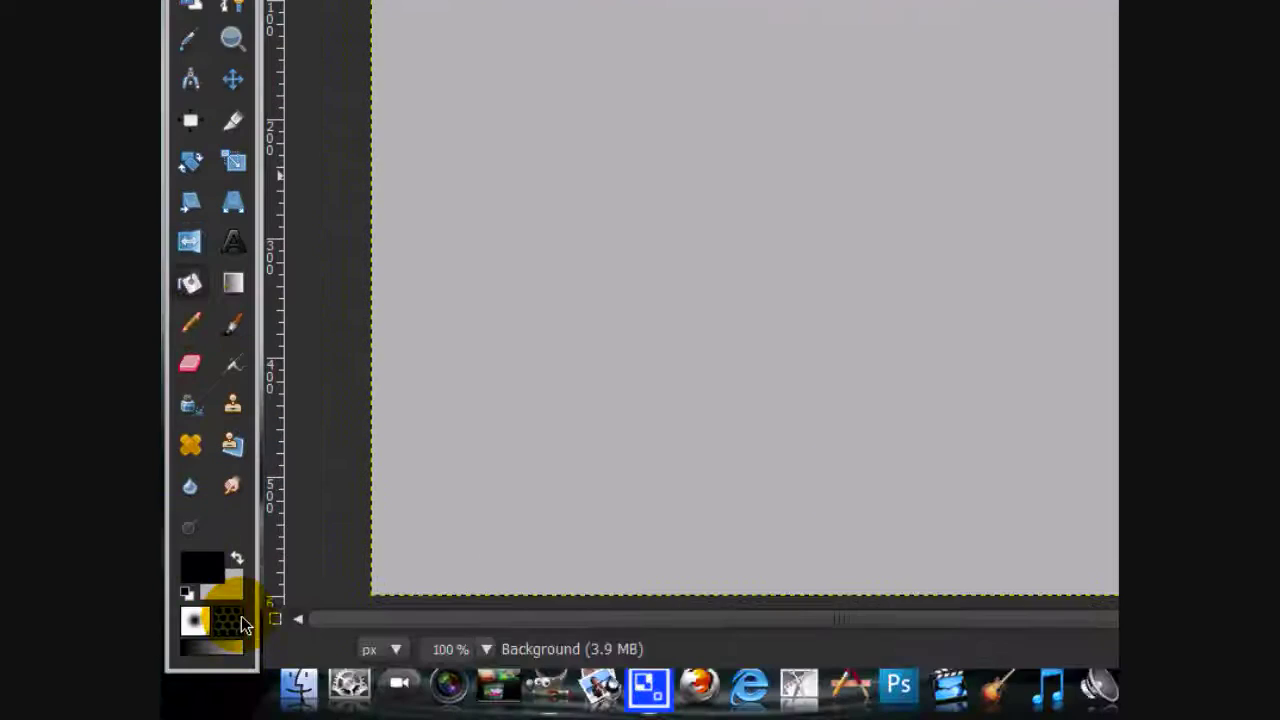
Set the foreground colour to pale yellow fffe82 and bucket-fill the whole canvas
click(203, 555)
click(577, 185)
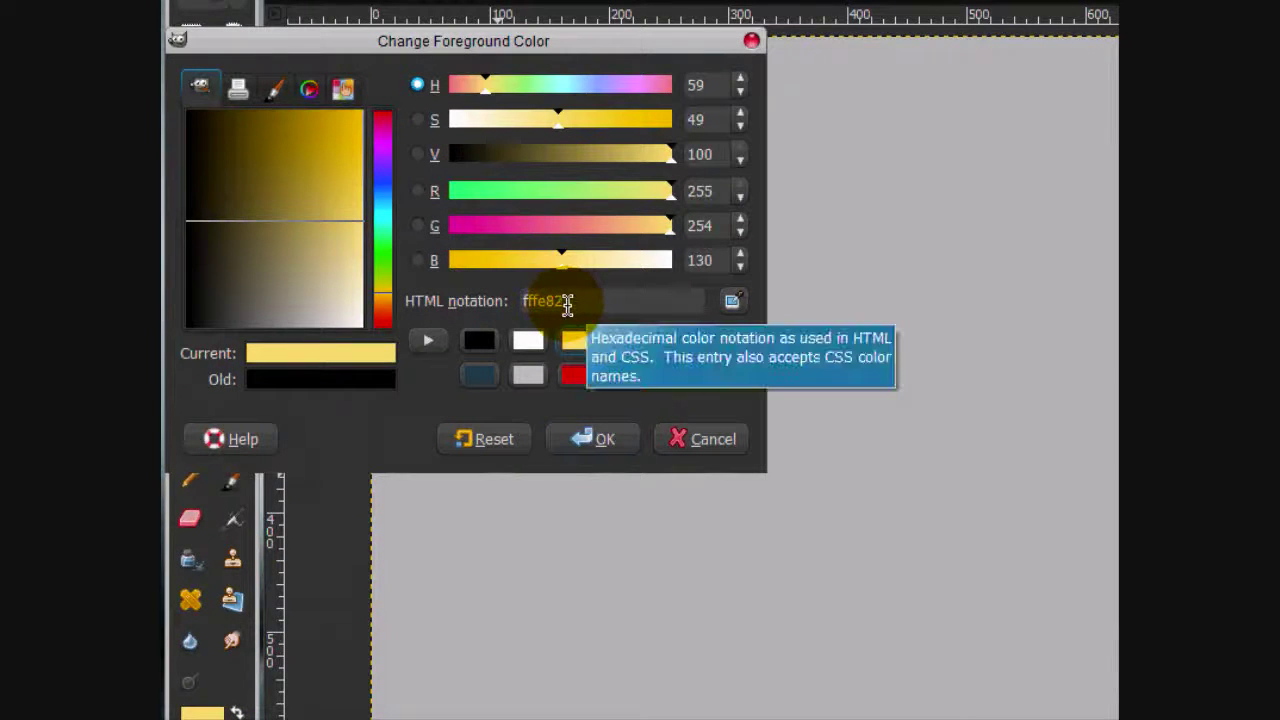
click(605, 442)
click(190, 439)
click(664, 406)
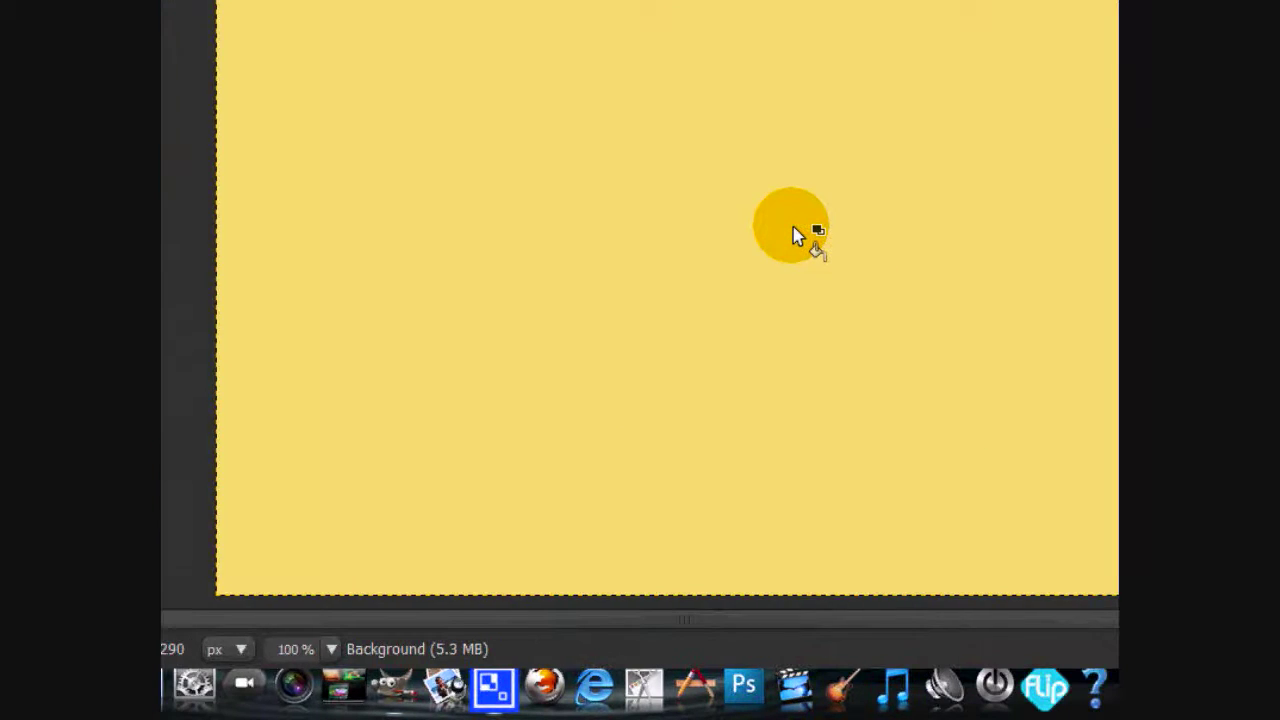
Draw a text box across the canvas and type EXOTIC
click(233, 397)
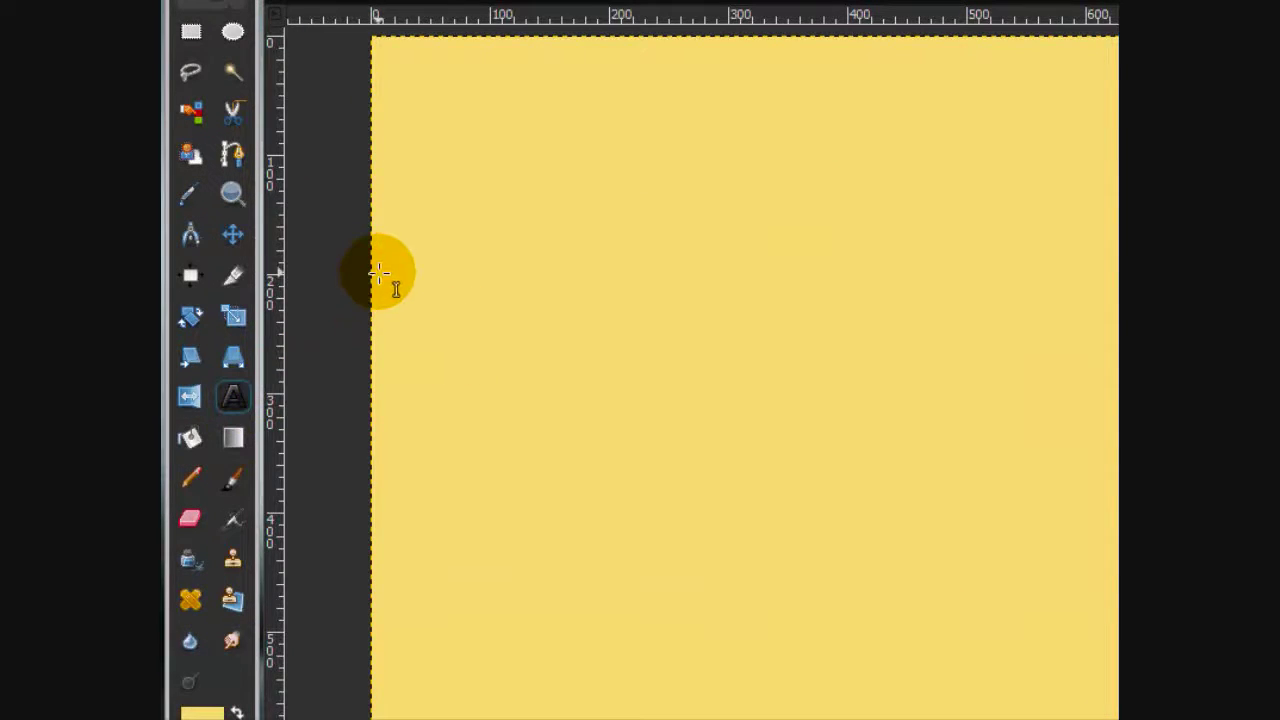
drag(380, 273, 1279, 540)
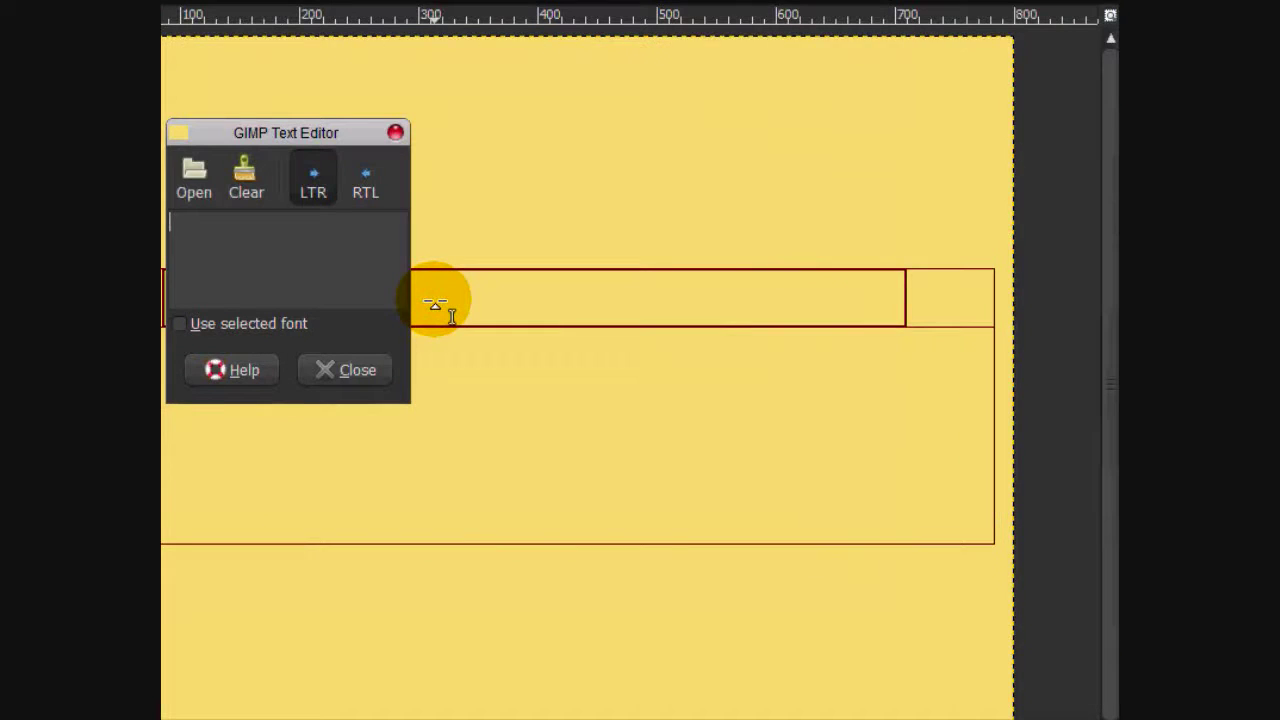
text(EXOTIC)
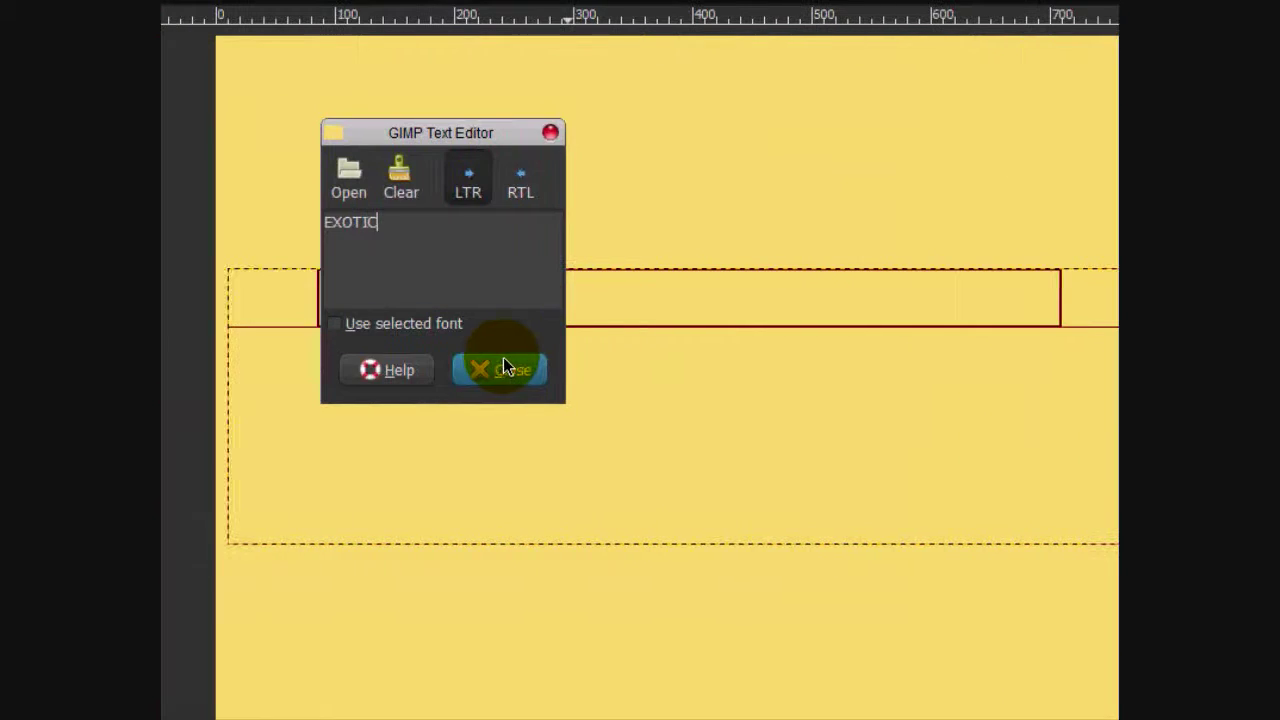
click(347, 369)
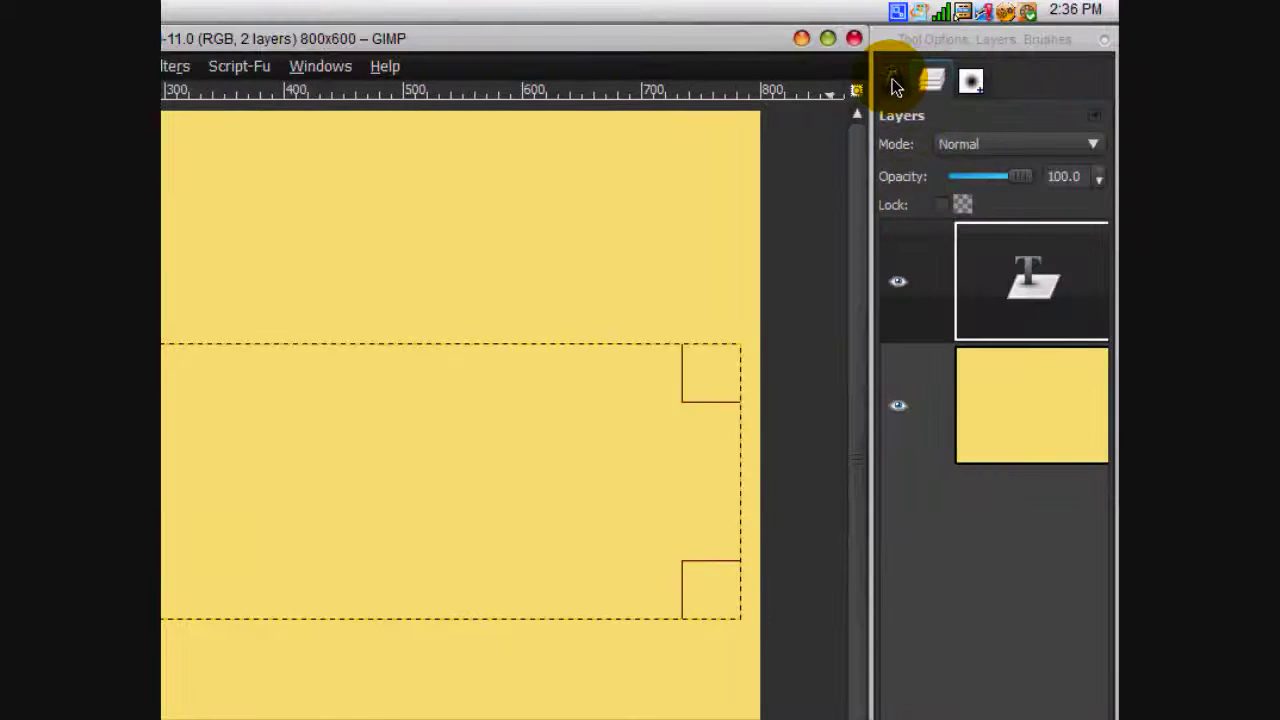
Make the EXOTIC text white (ffffff) at 209 px
click(893, 82)
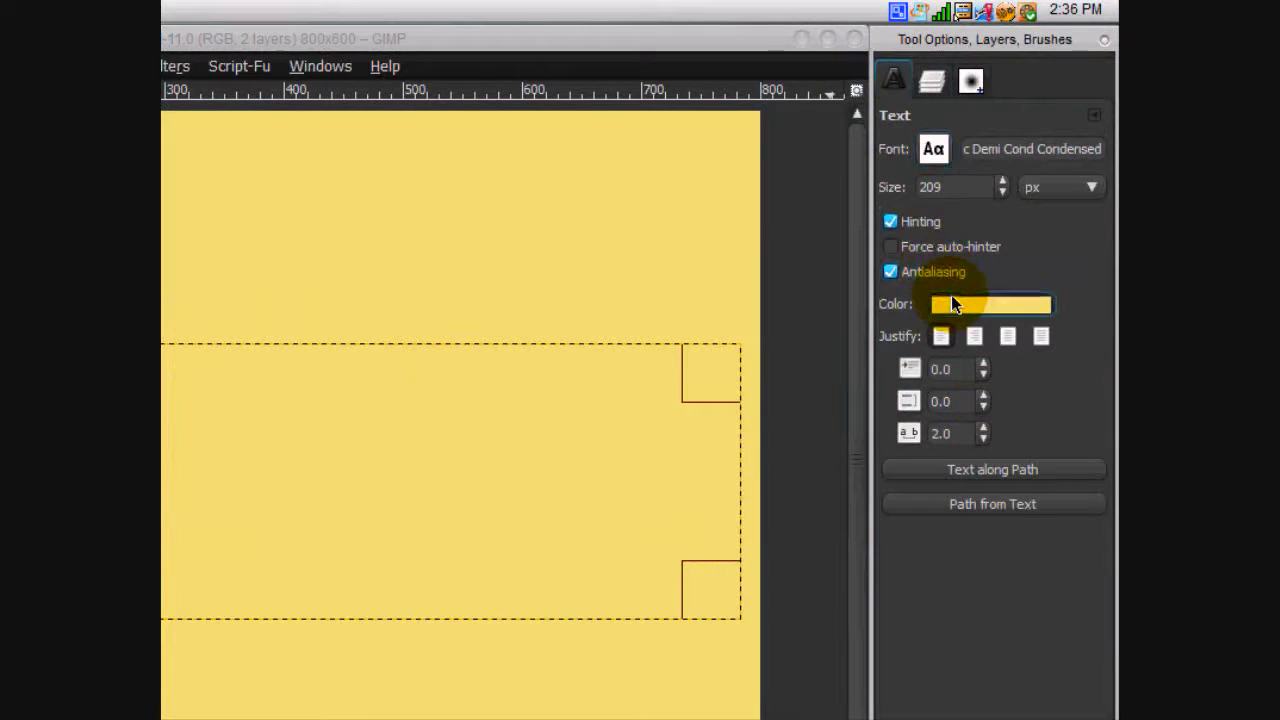
click(951, 303)
click(15, 318)
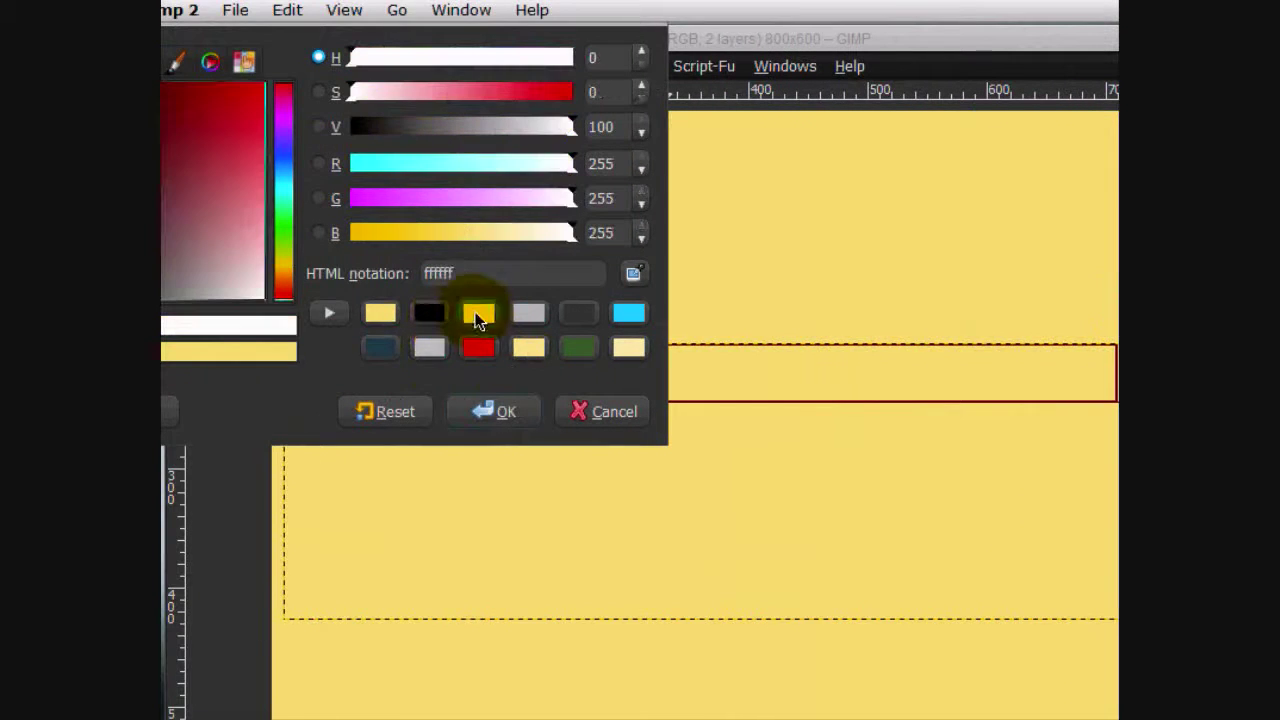
click(507, 412)
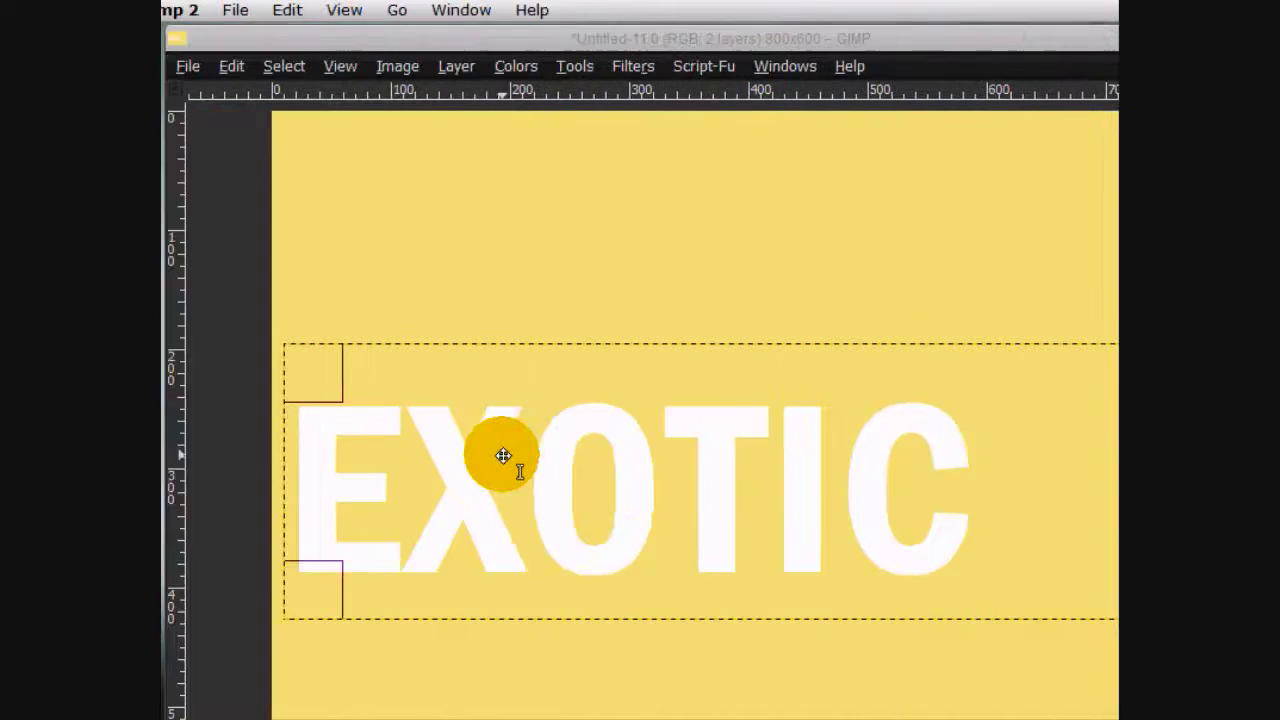
Autocrop the EXOTIC text layer and centre it horizontally and vertically on the canvas
click(316, 68)
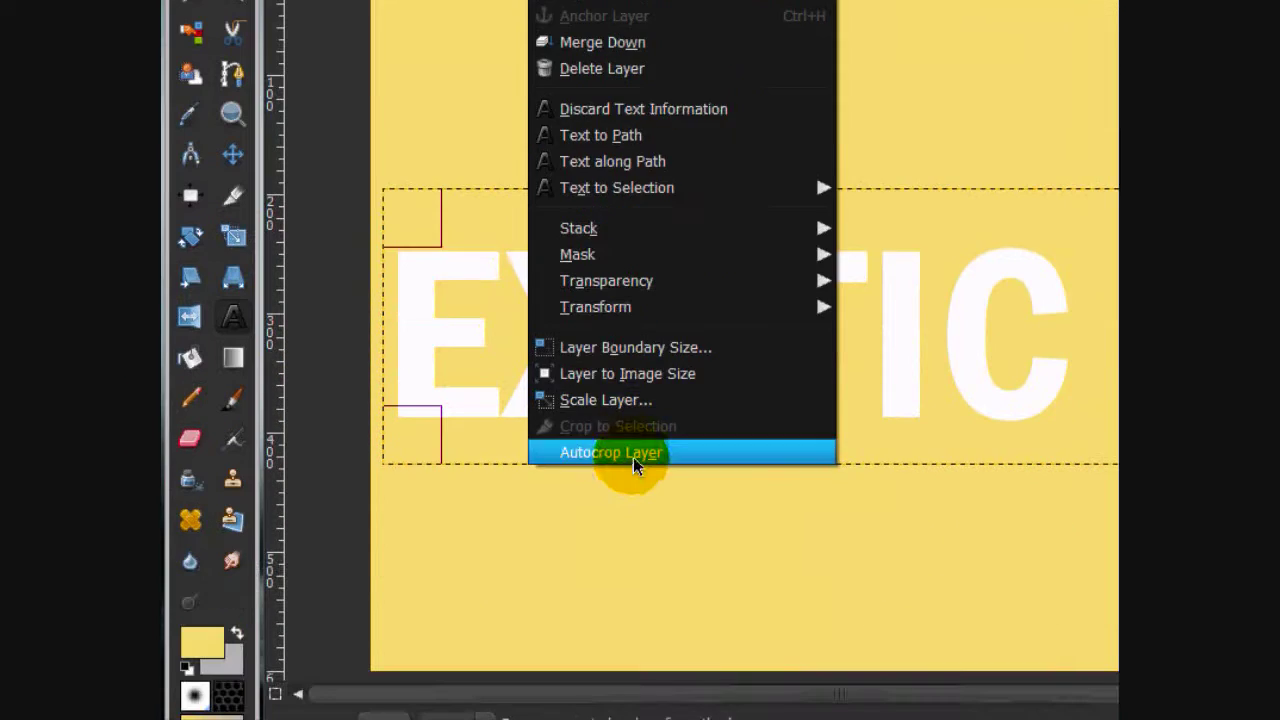
click(625, 609)
click(228, 350)
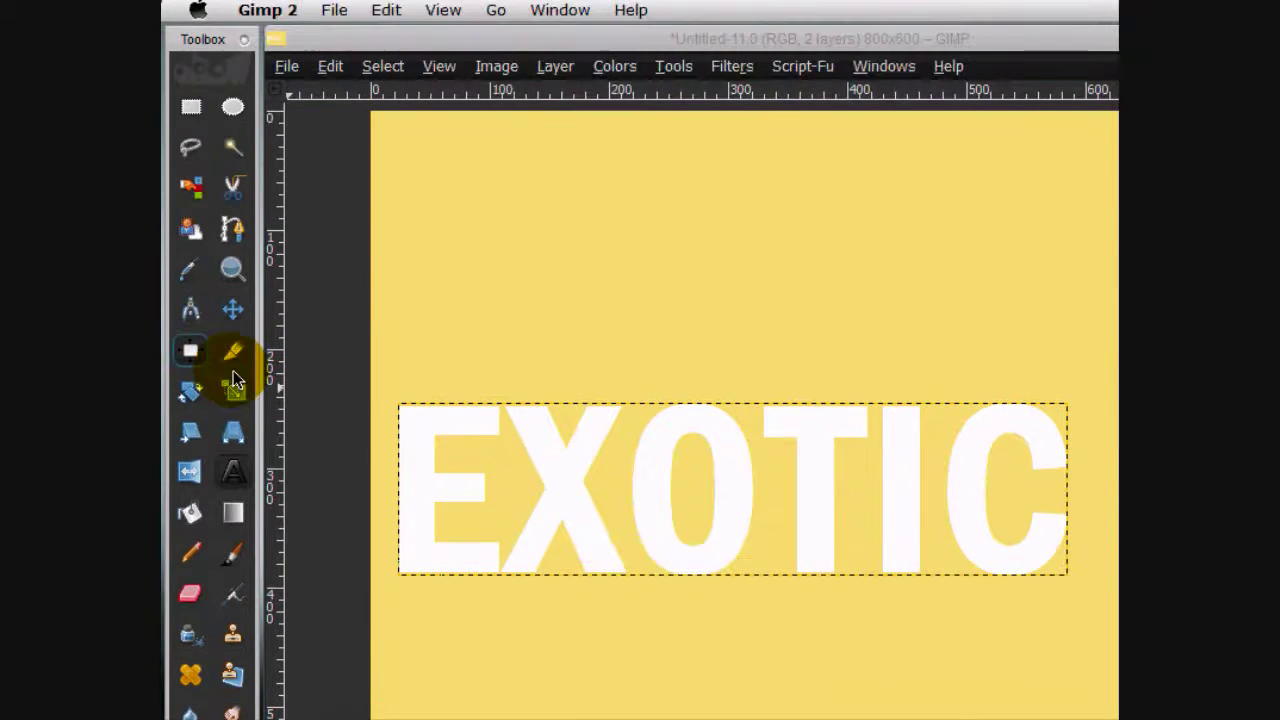
click(574, 500)
click(971, 231)
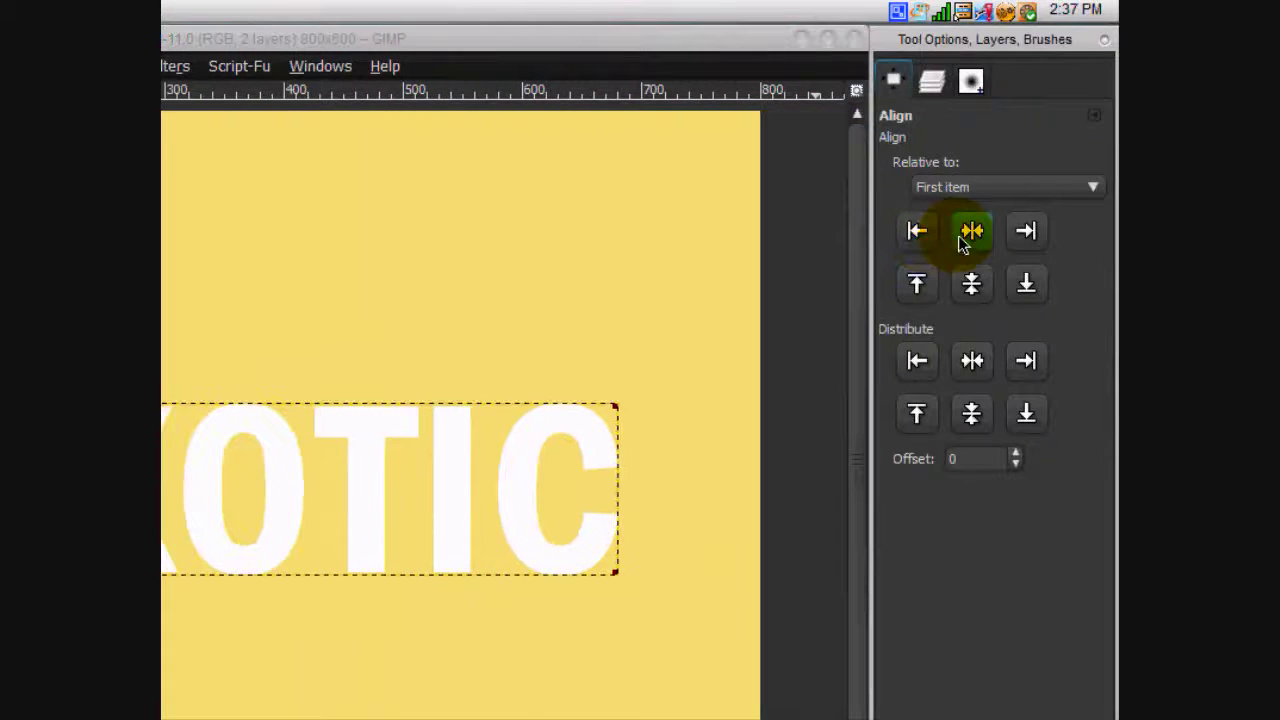
click(971, 284)
Resize the EXOTIC text layer back to the full image size
click(934, 84)
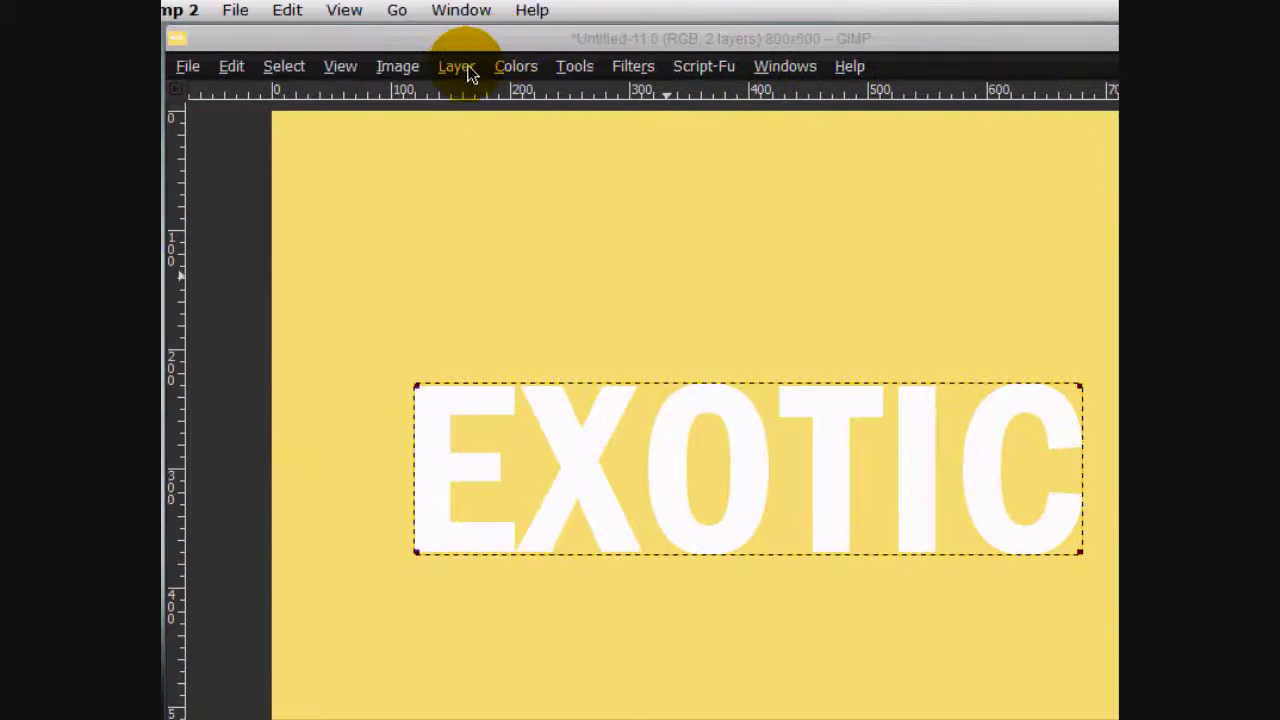
click(460, 67)
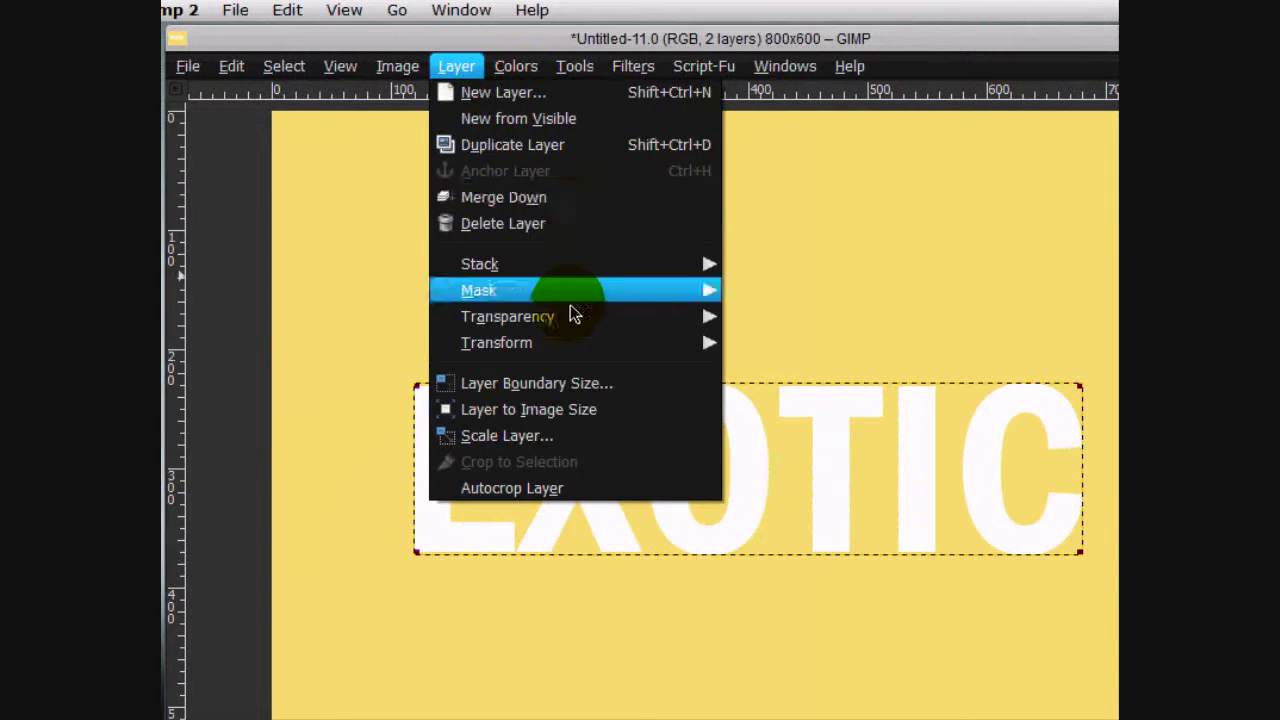
click(560, 413)
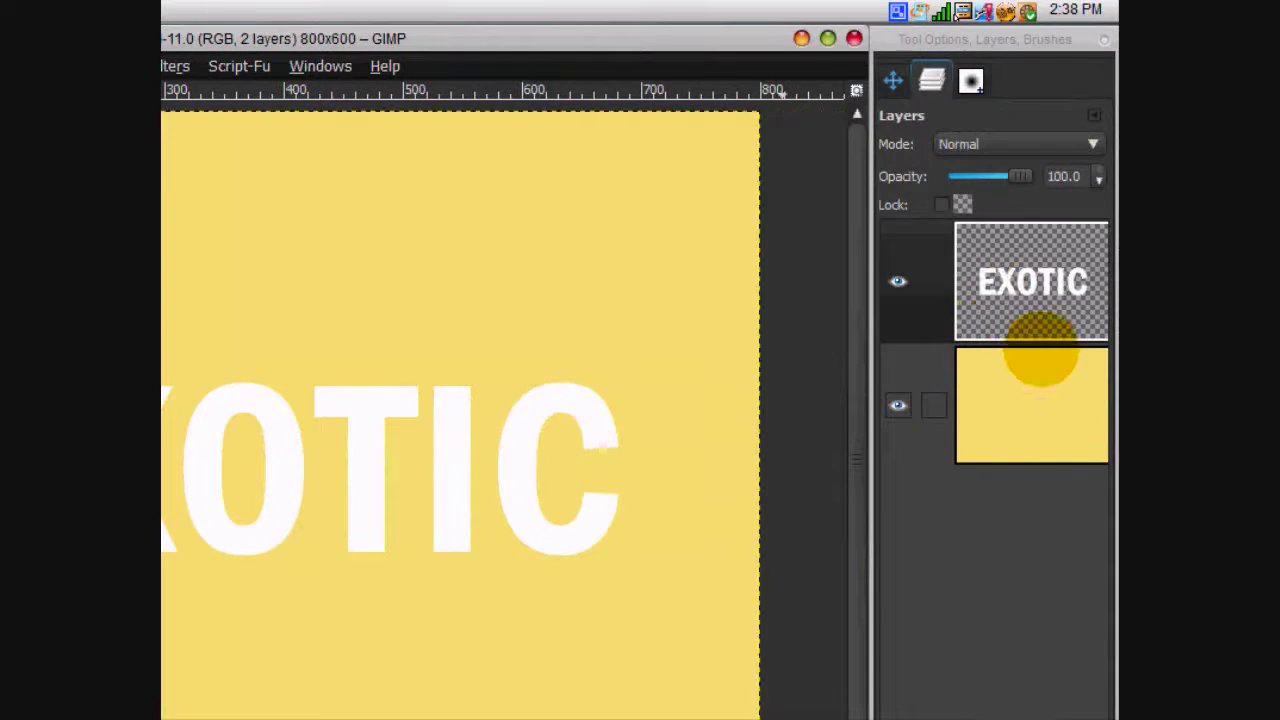
Add a new layer above the yellow background and fill it with black
click(1030, 400)
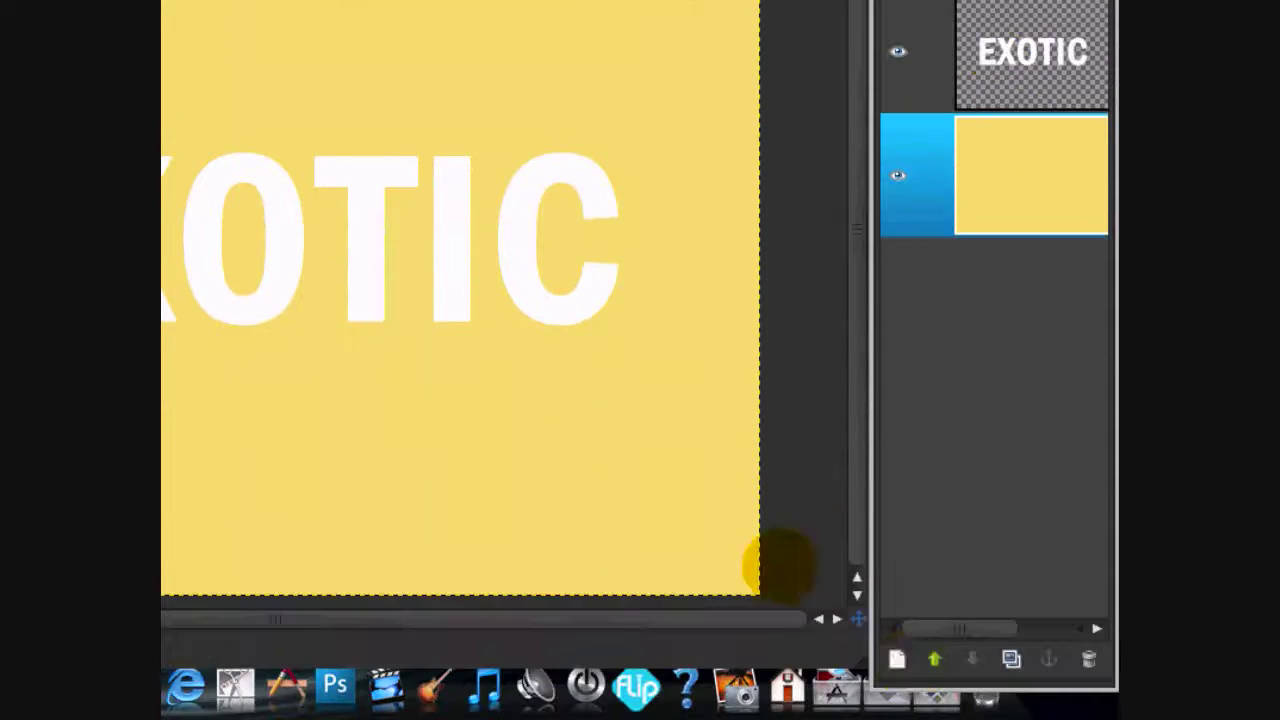
click(896, 659)
click(251, 357)
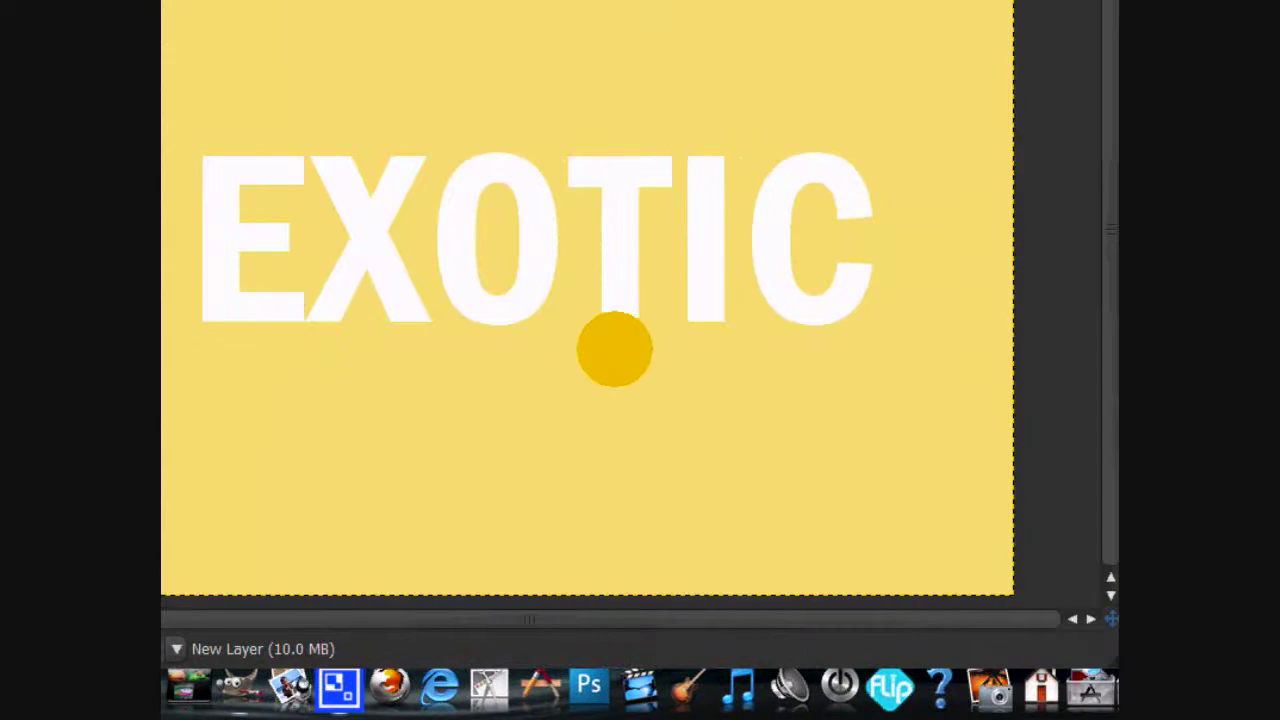
click(929, 346)
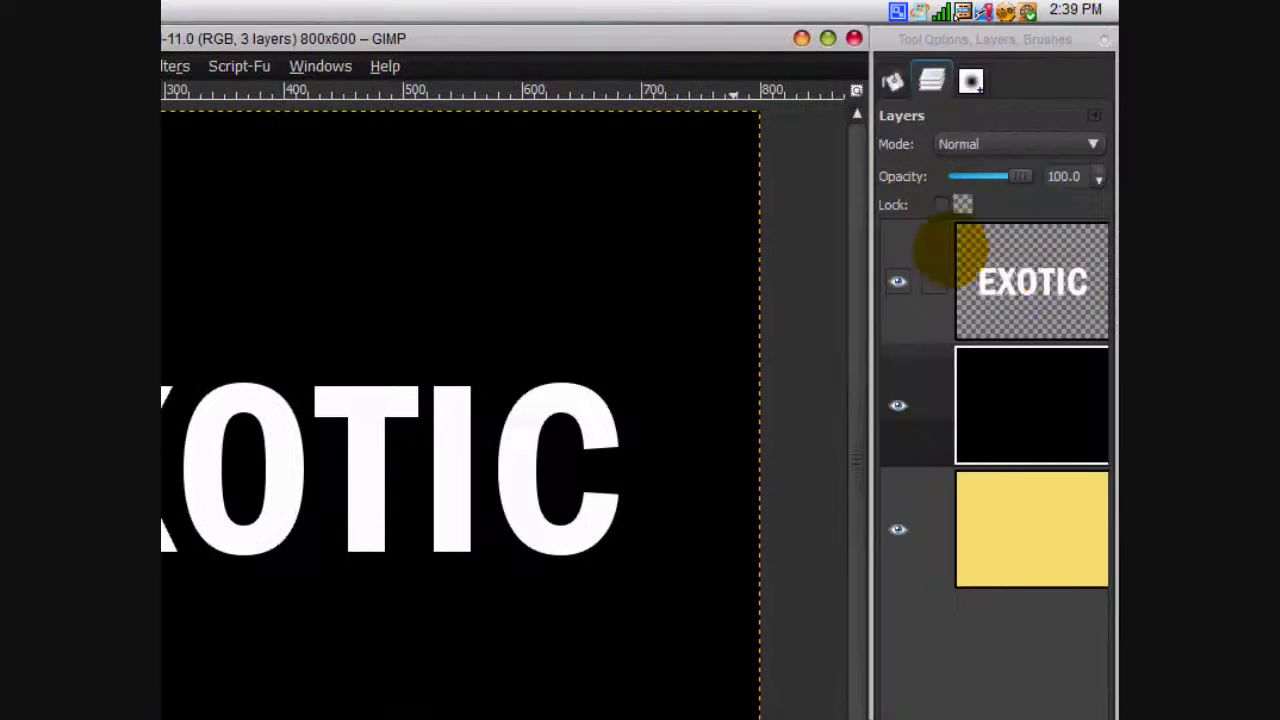
Cut the EXOTIC letter shapes out of the black layer, then deselect
right_click(1263, 274)
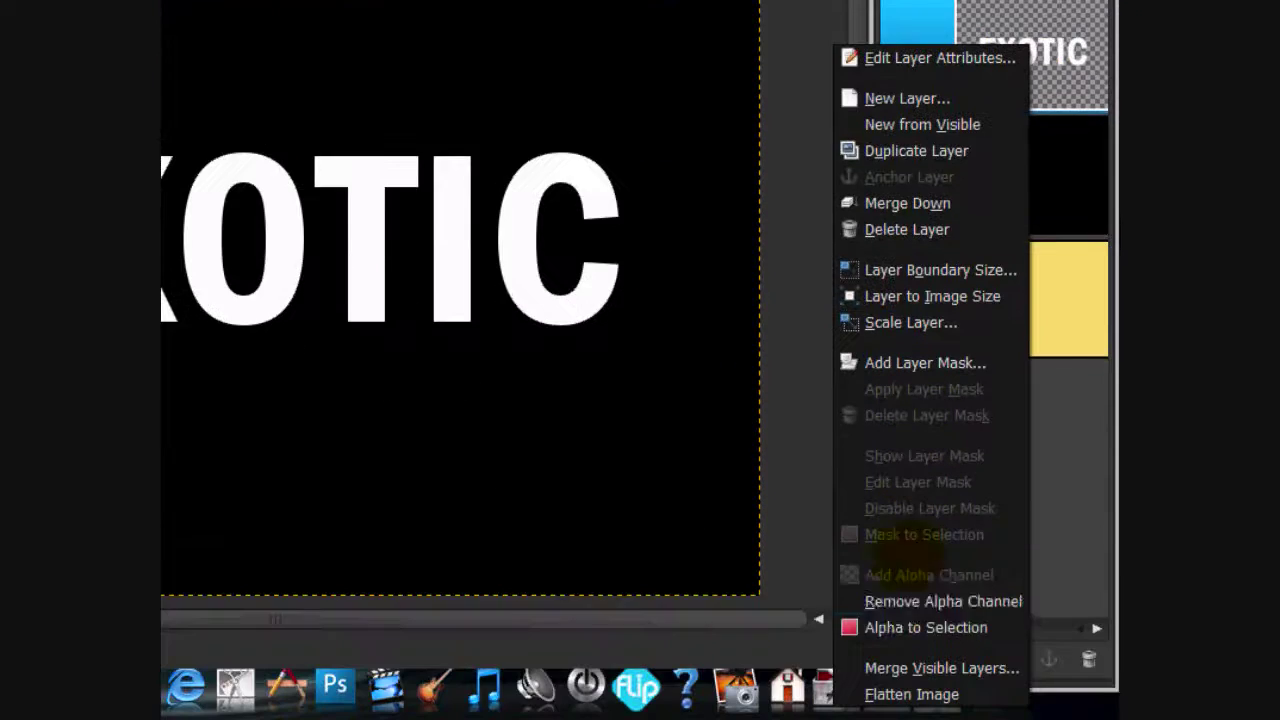
click(905, 627)
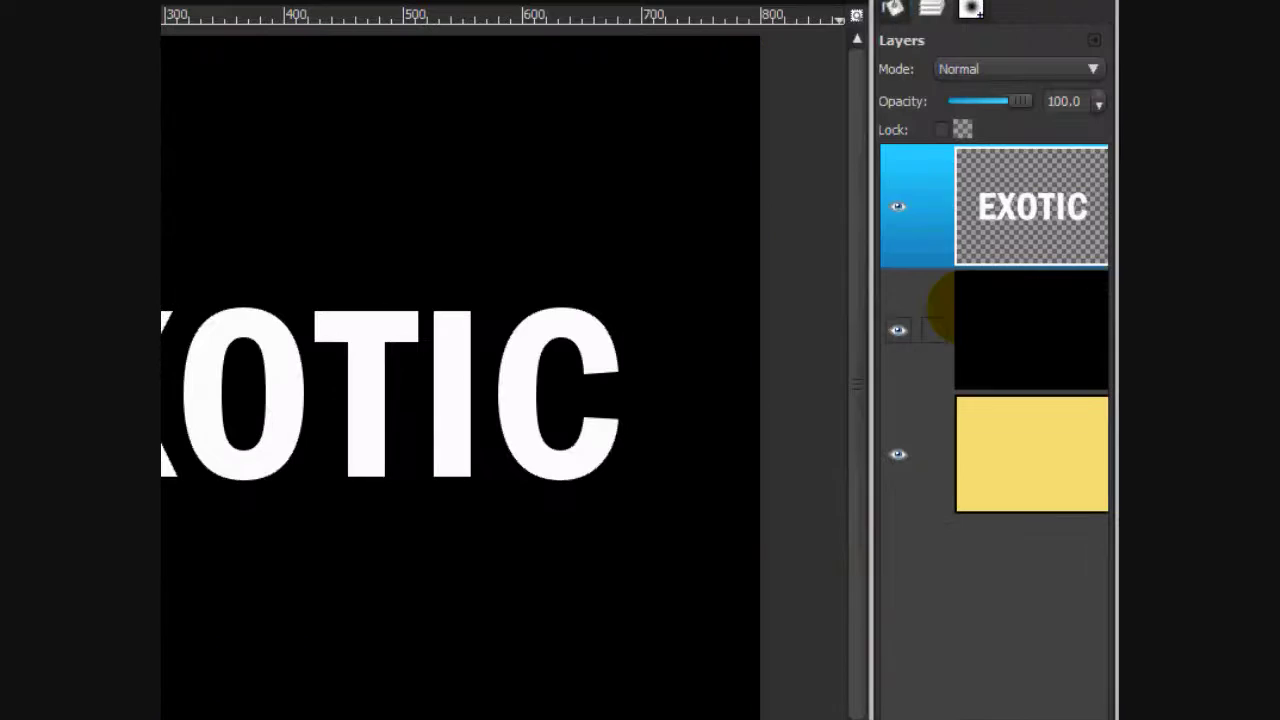
click(935, 178)
key(Delete)
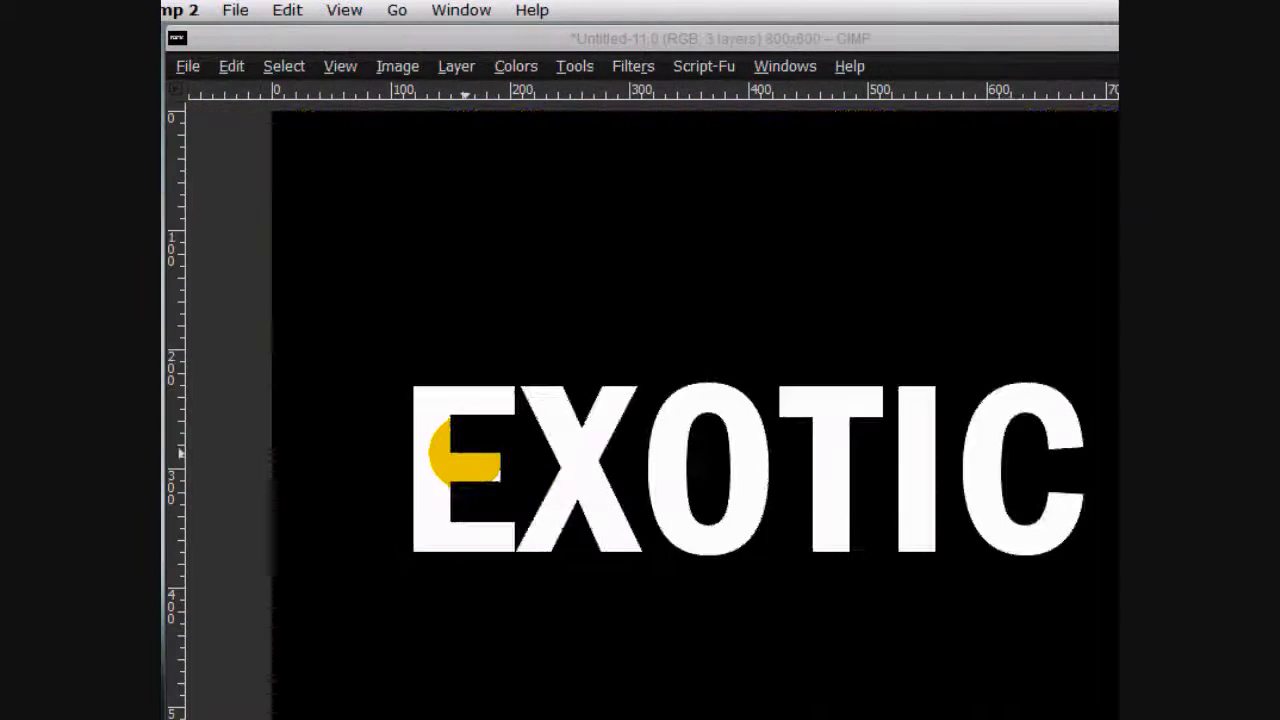
click(284, 66)
click(304, 117)
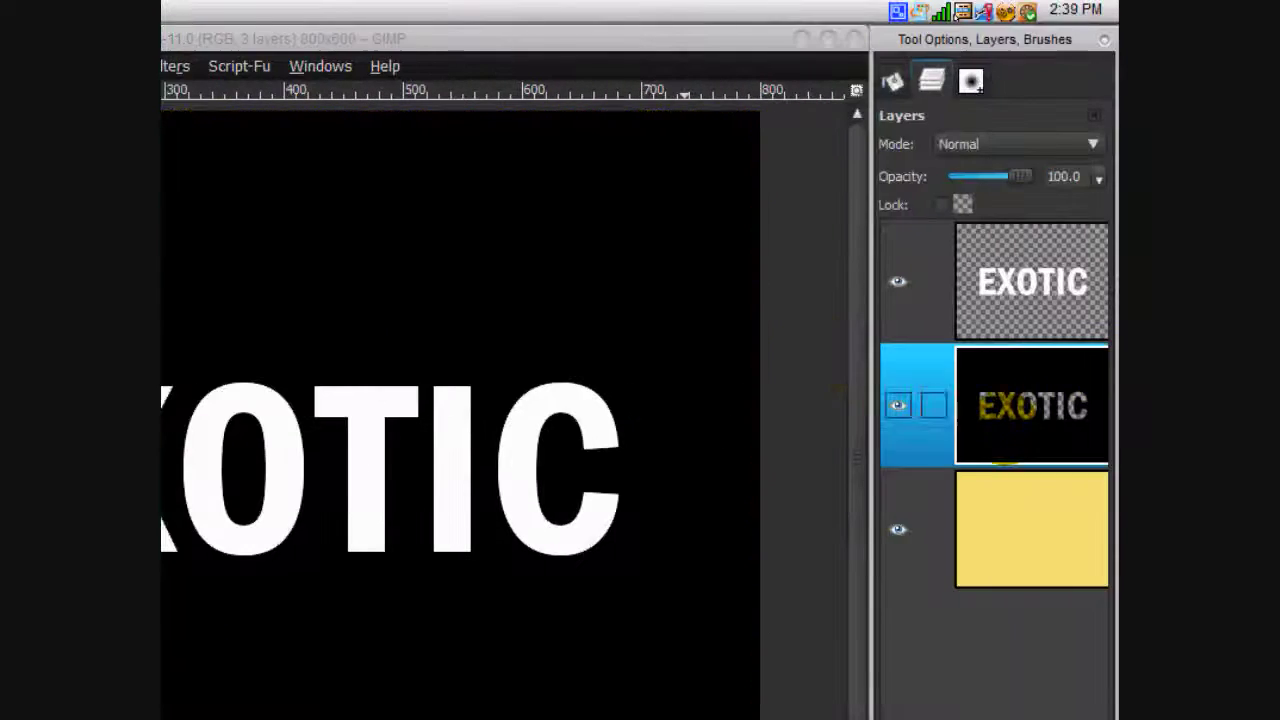
Apply a 16 px Gaussian blur to the black cut-out layer
click(422, 66)
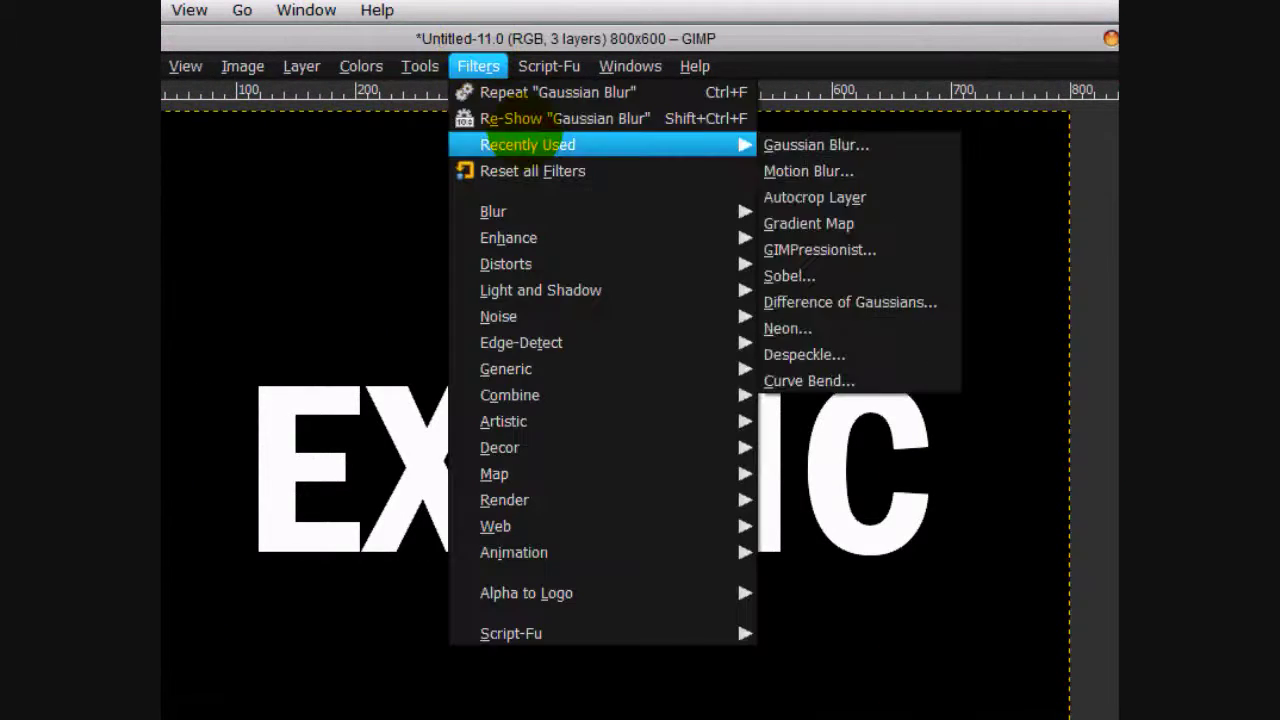
click(540, 118)
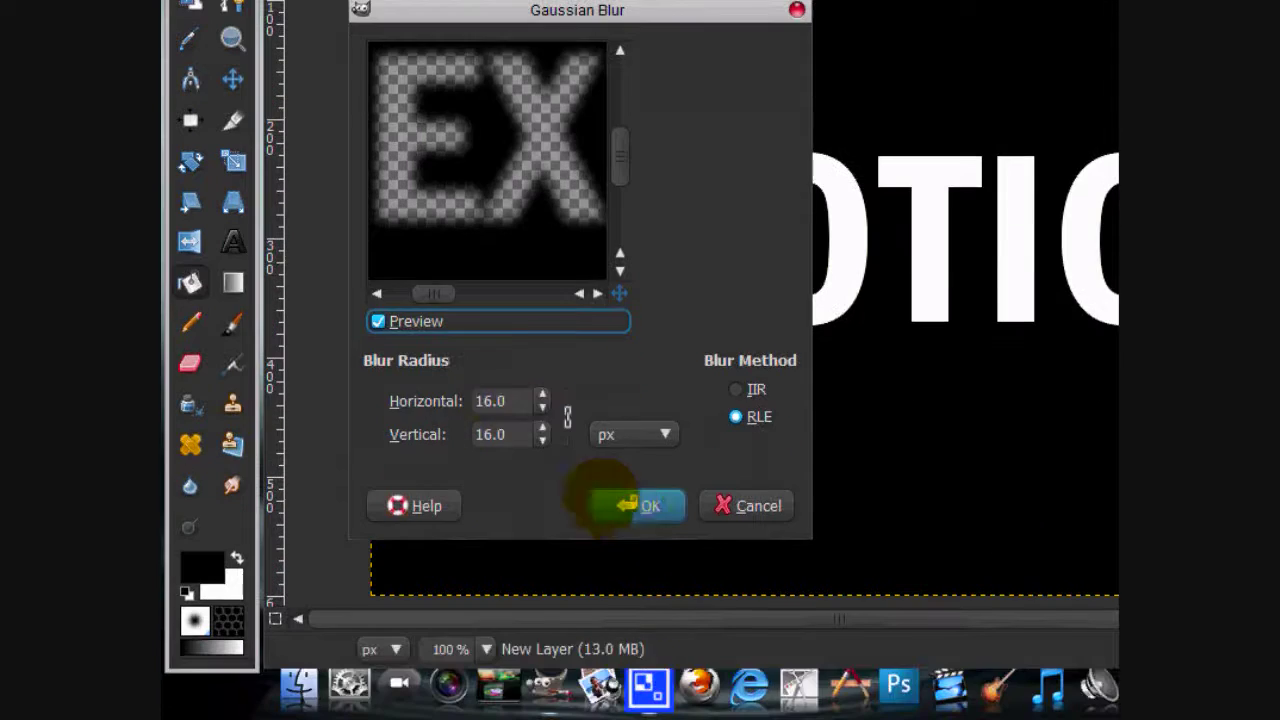
click(636, 581)
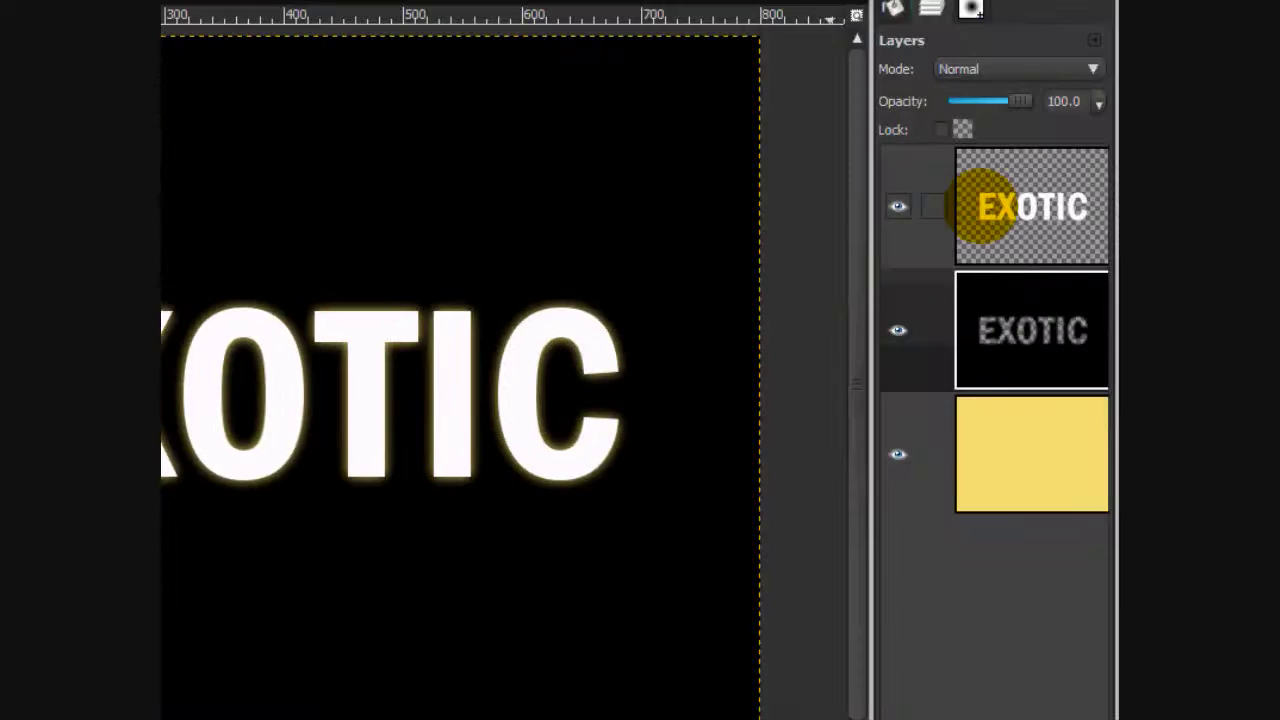
Fill everything outside the EXOTIC letters with yellow on the blurred layer, then deselect
right_click(950, 222)
click(855, 631)
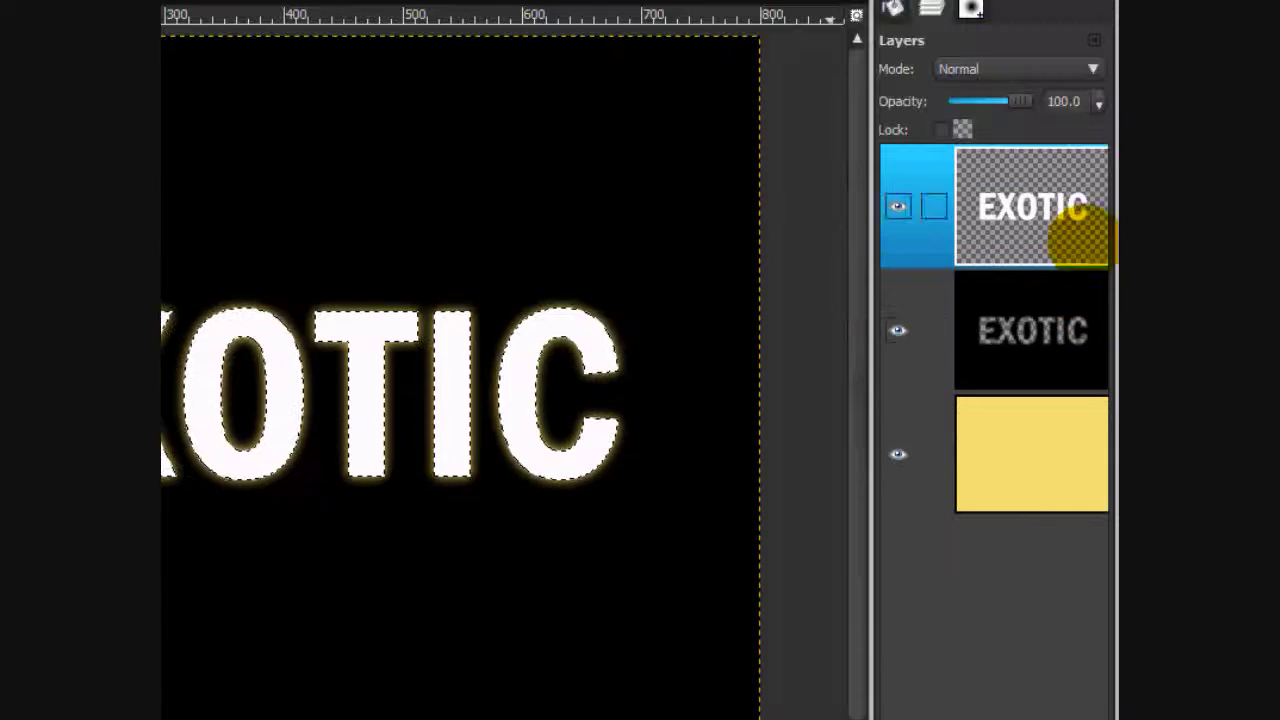
click(1031, 175)
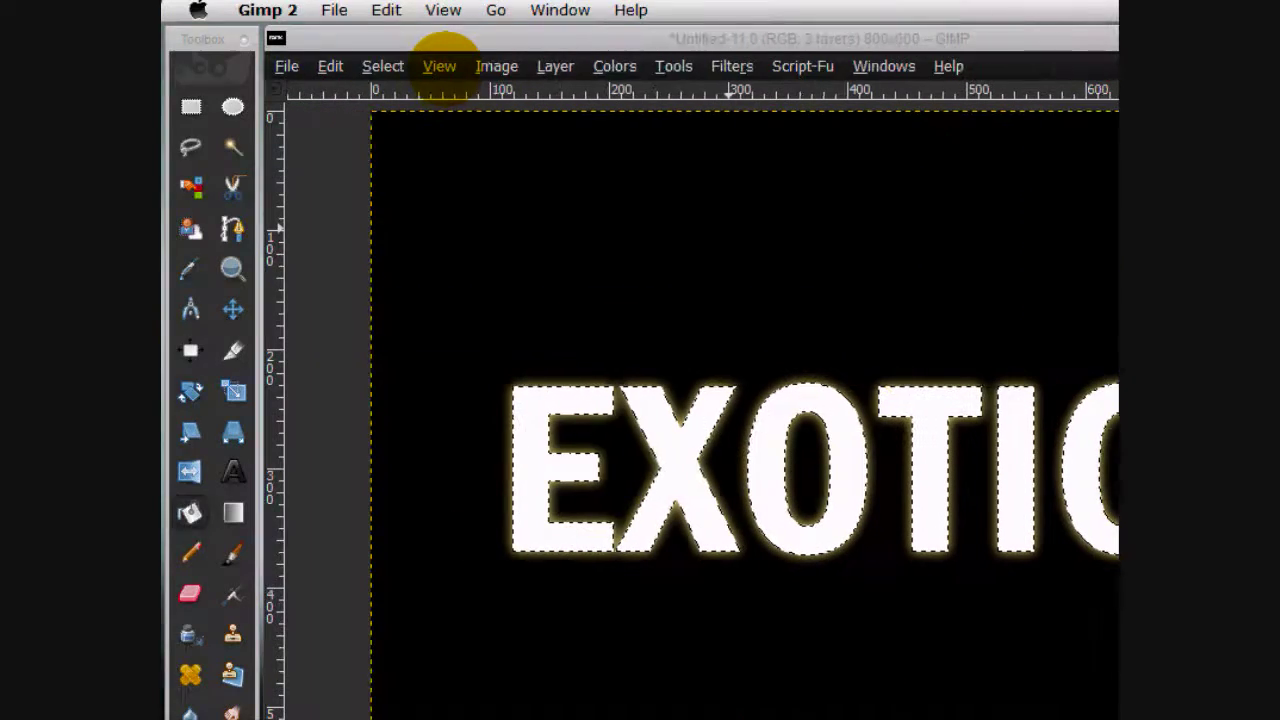
click(381, 64)
click(400, 140)
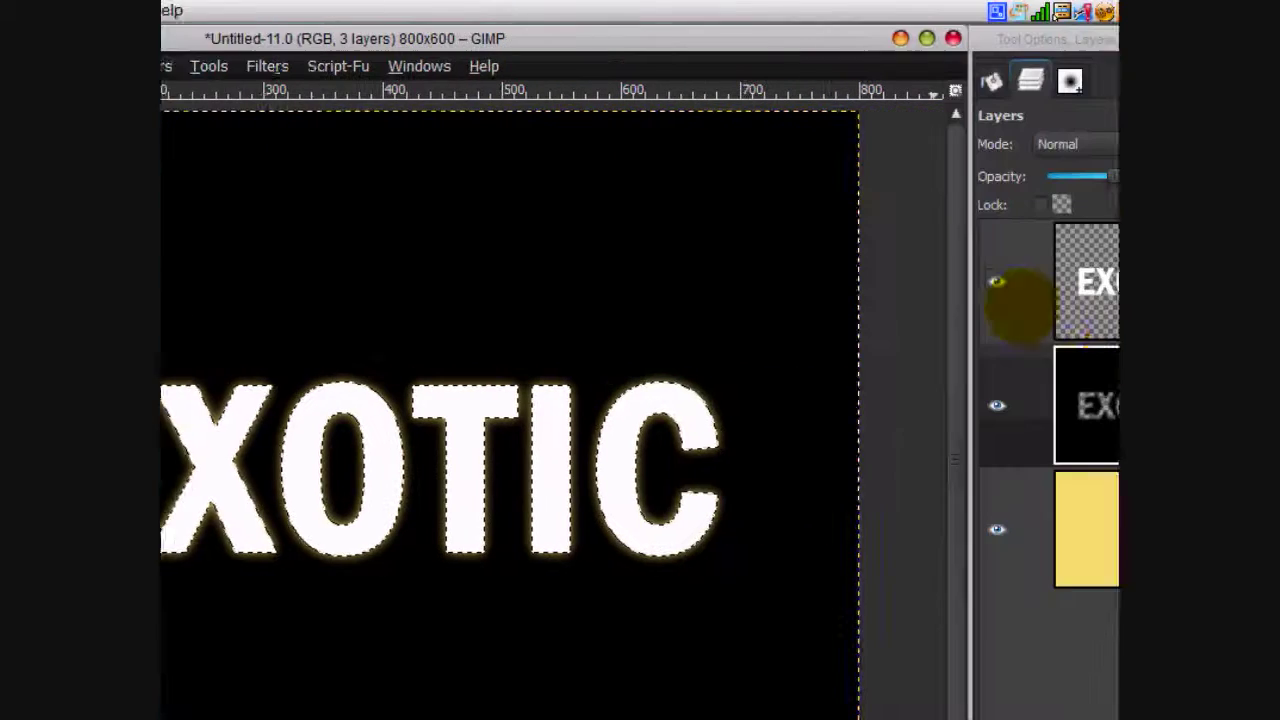
click(1020, 405)
click(306, 187)
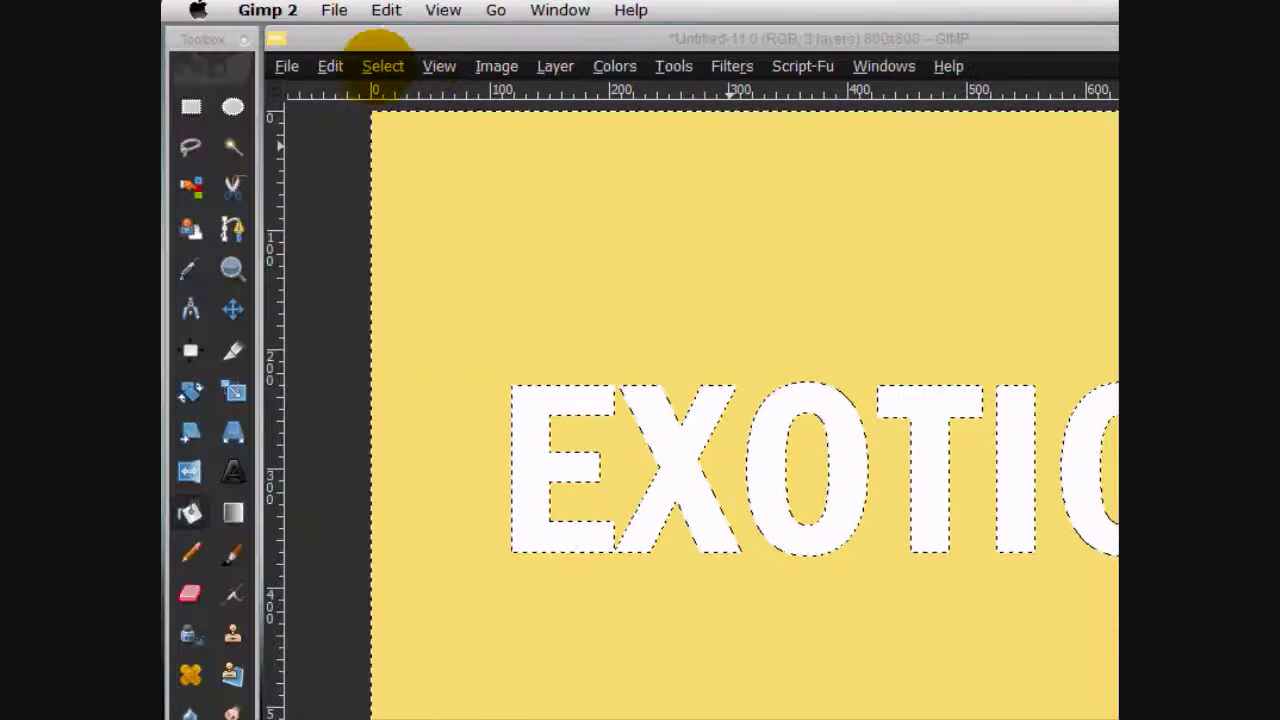
click(382, 65)
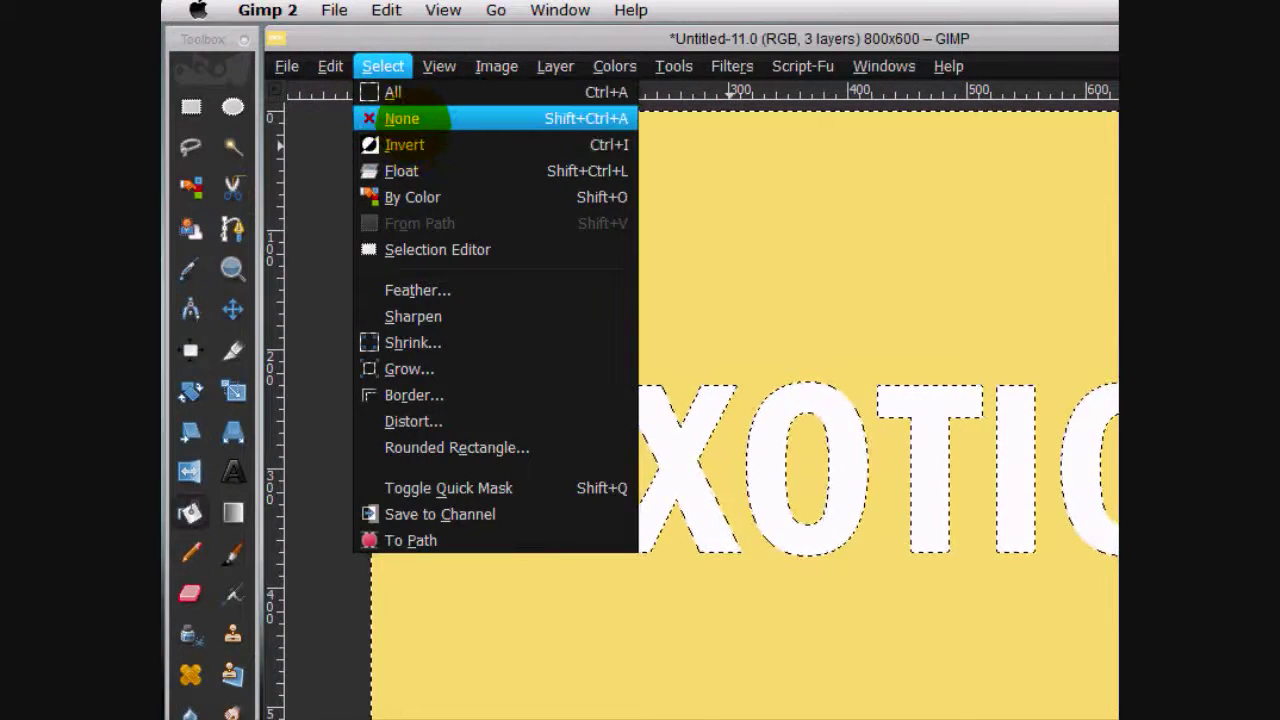
click(395, 117)
Raise the shadow layer, duplicate the EXOTIC text layer and lock the copy's alpha channel
click(934, 659)
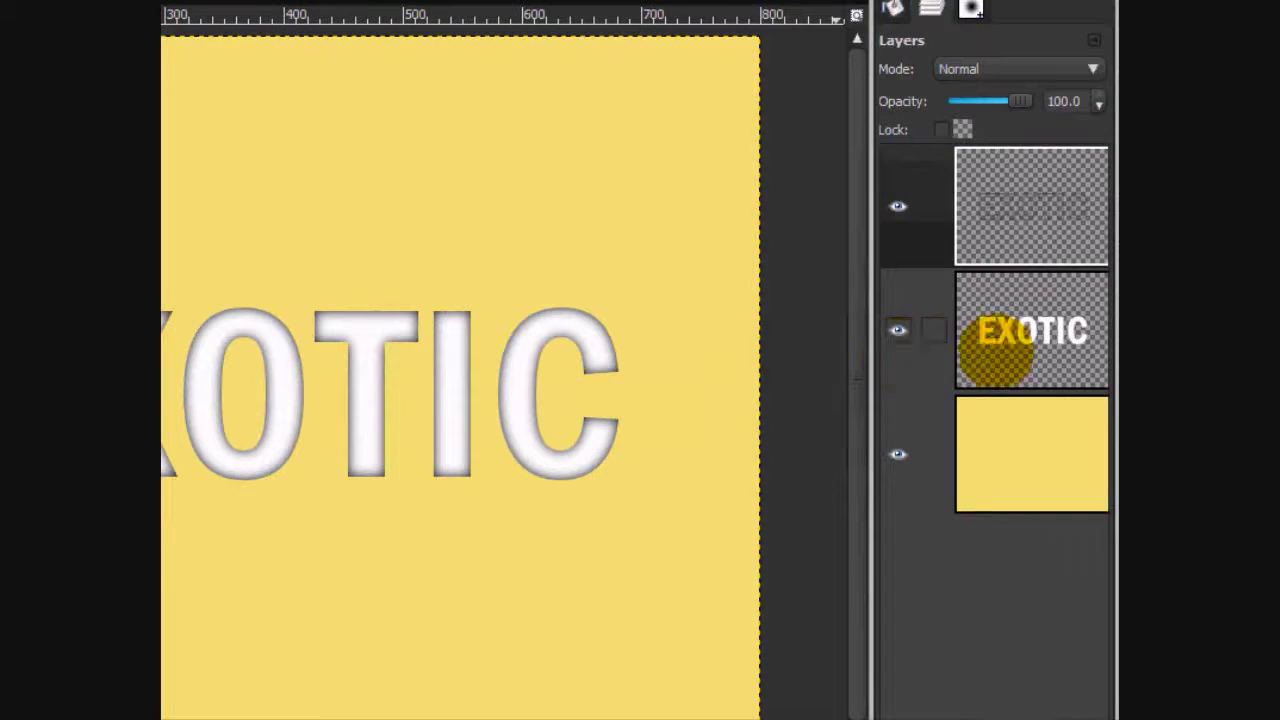
click(986, 363)
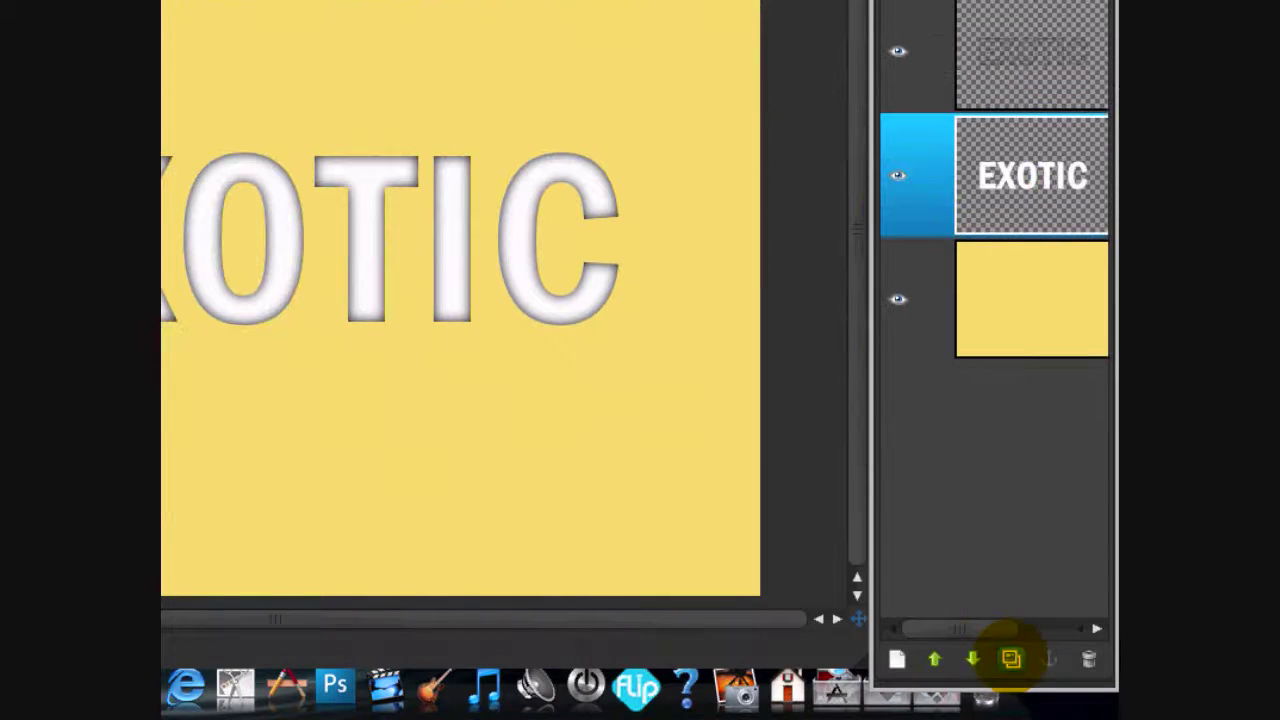
click(1011, 658)
click(980, 282)
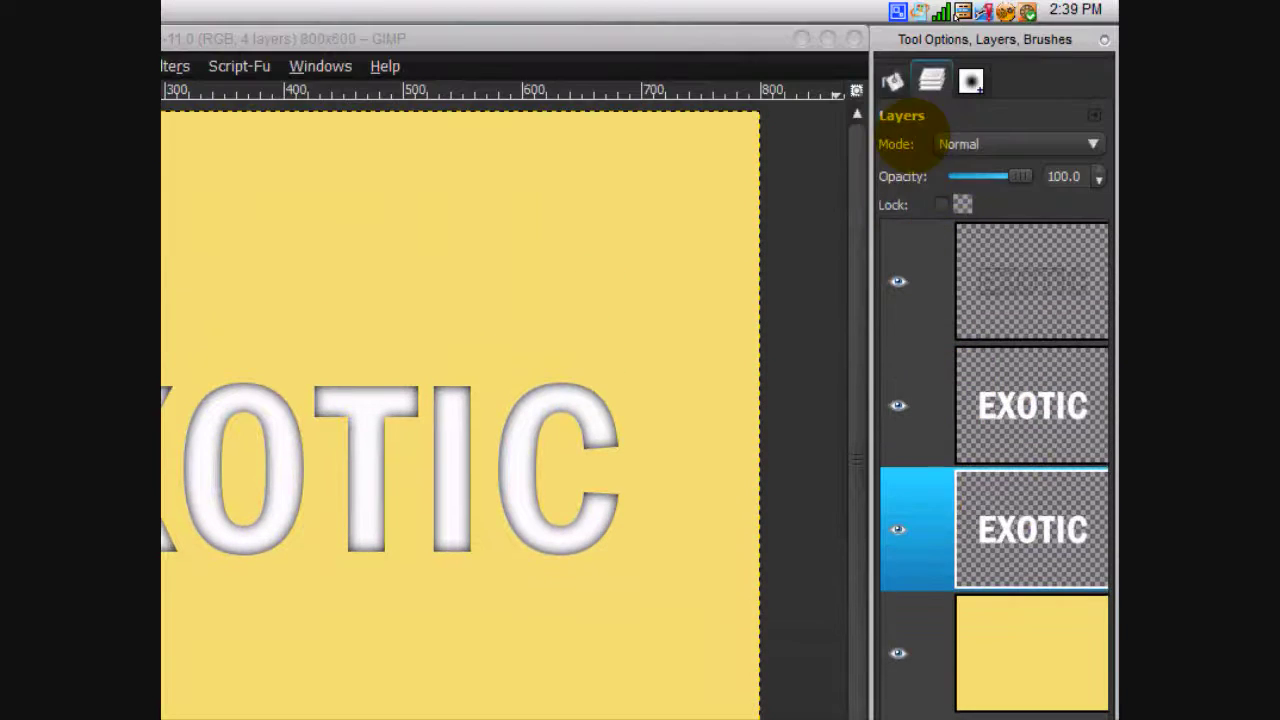
click(941, 204)
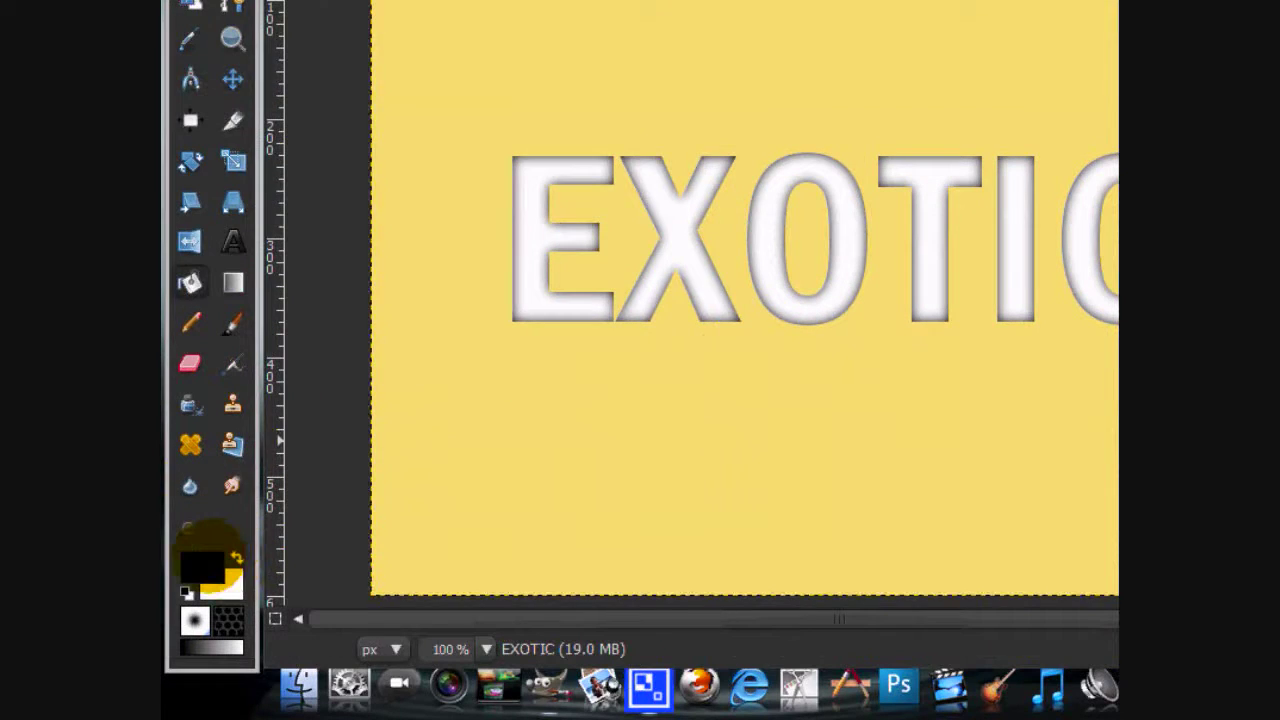
Set the foreground to grey b8b8b8 and fill the duplicated EXOTIC letters with it
click(203, 562)
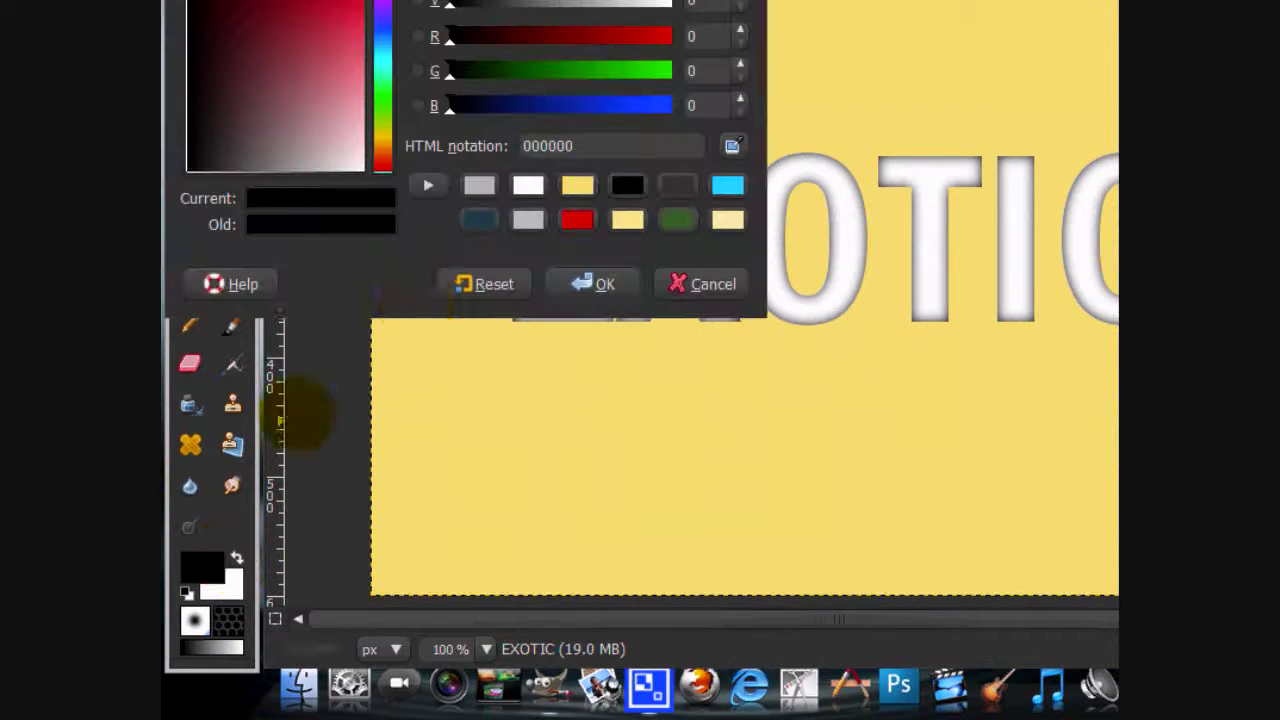
click(528, 218)
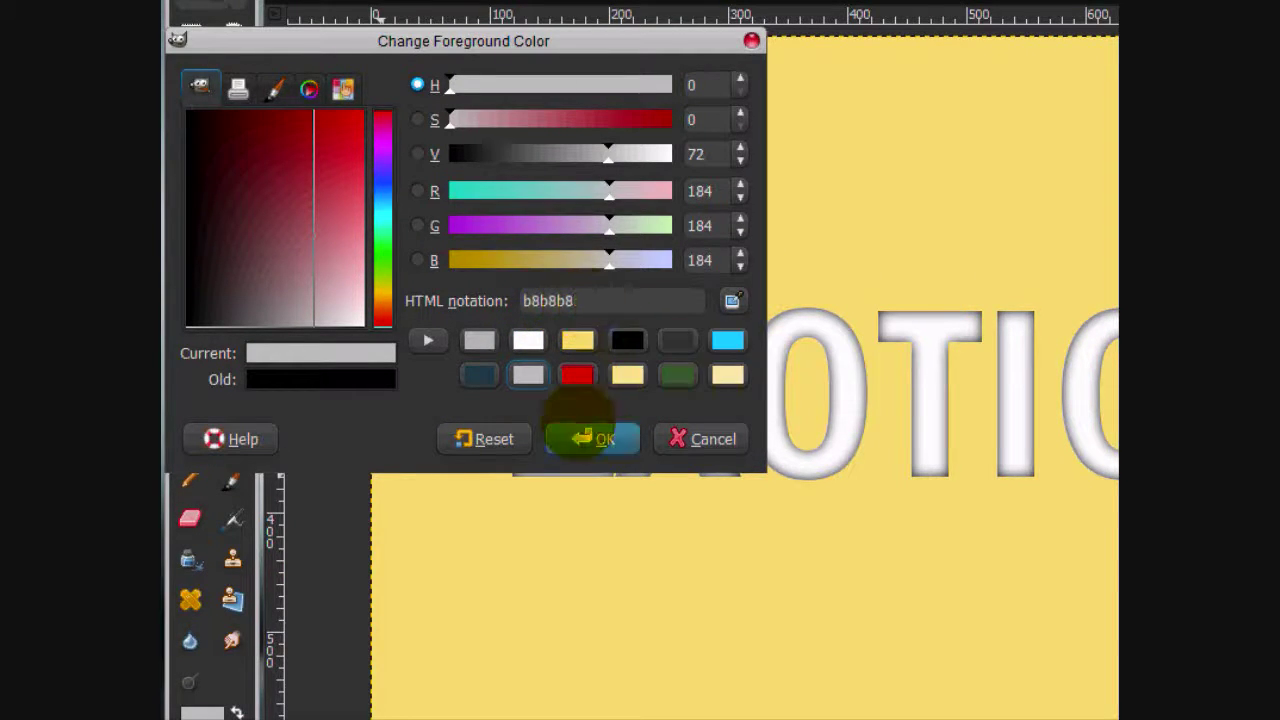
click(586, 438)
click(1028, 422)
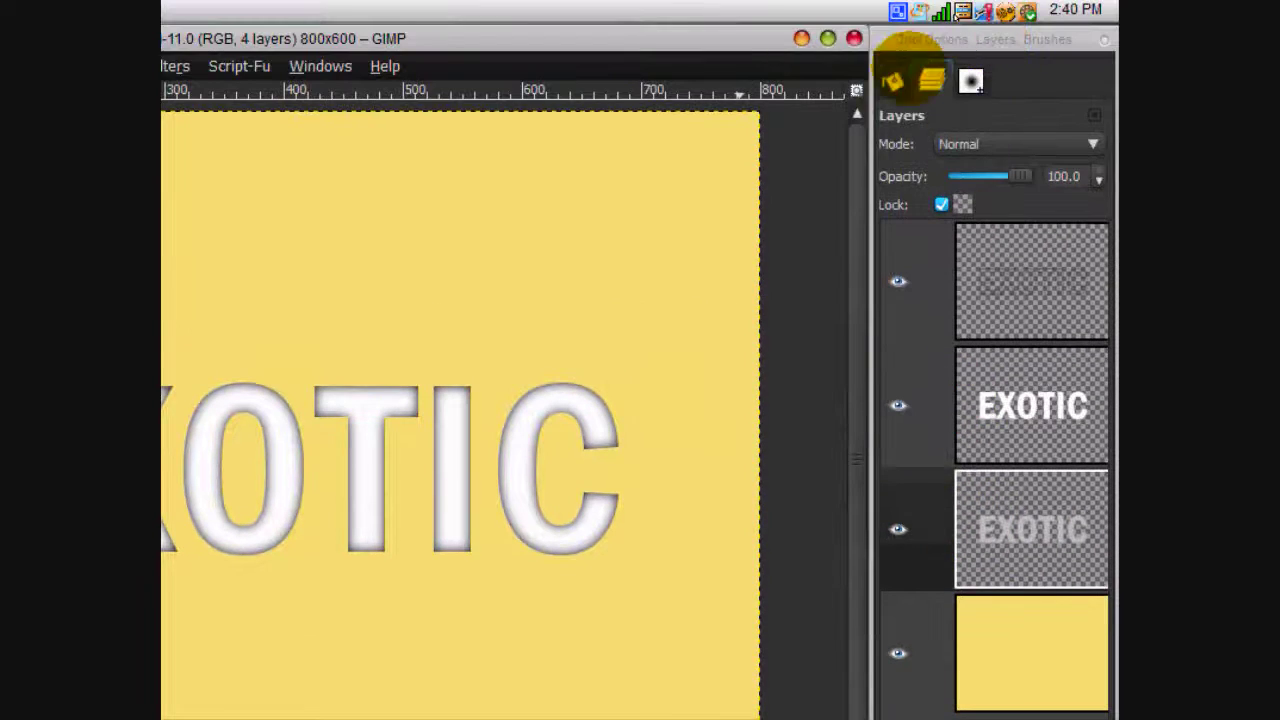
click(893, 80)
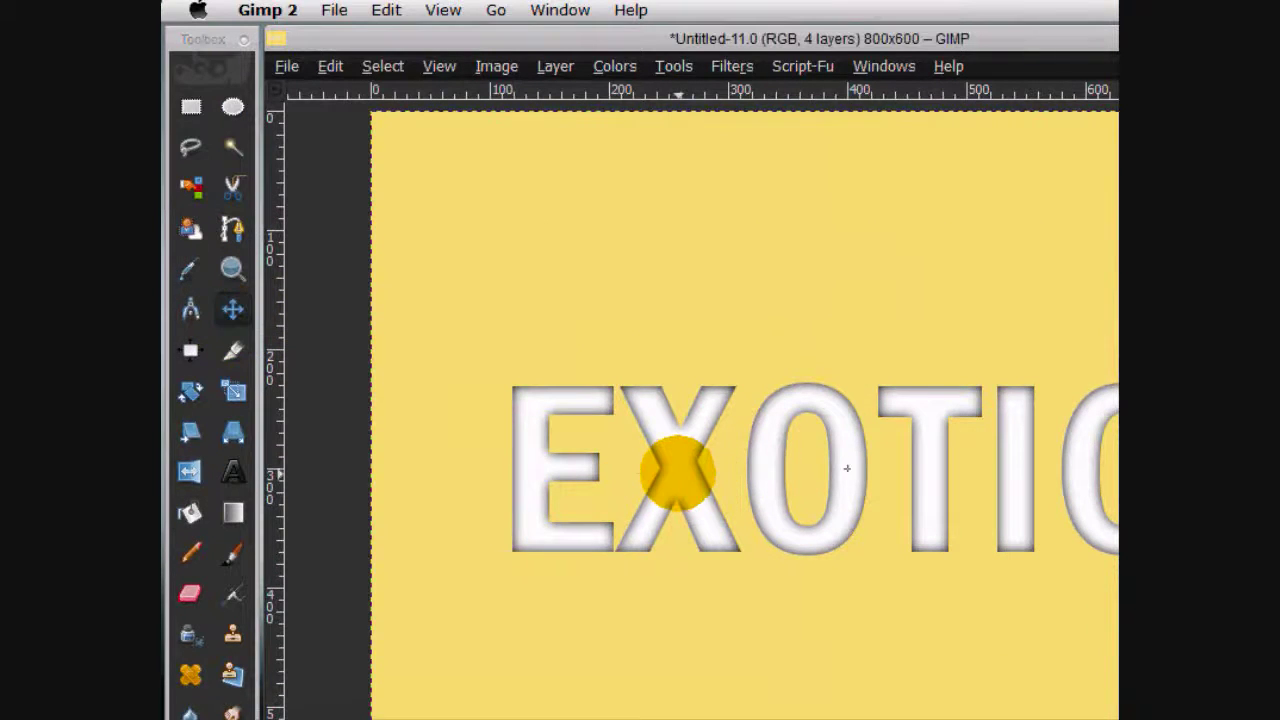
Nudge the white EXOTIC layer about 2 px downward
drag(678, 470, 678, 468)
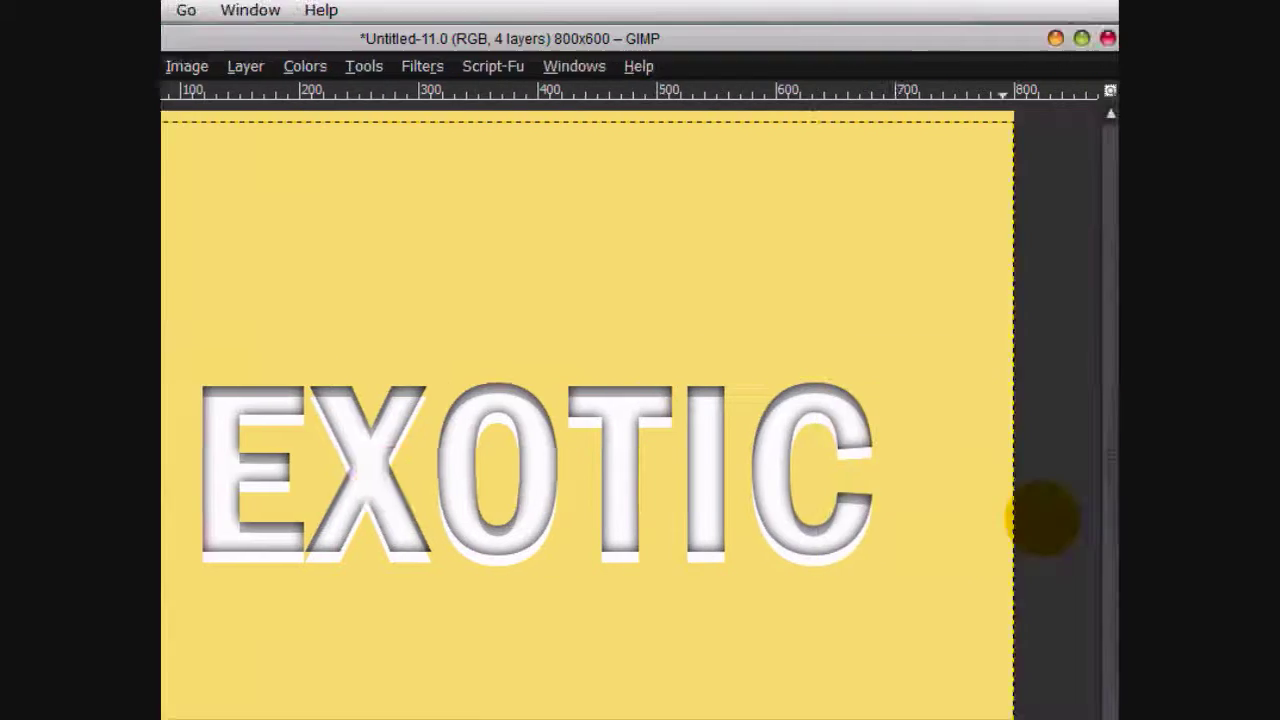
Select outside the EXOTIC letter shapes, trim the white layer's overhang there, then deselect
click(1094, 251)
right_click(1057, 363)
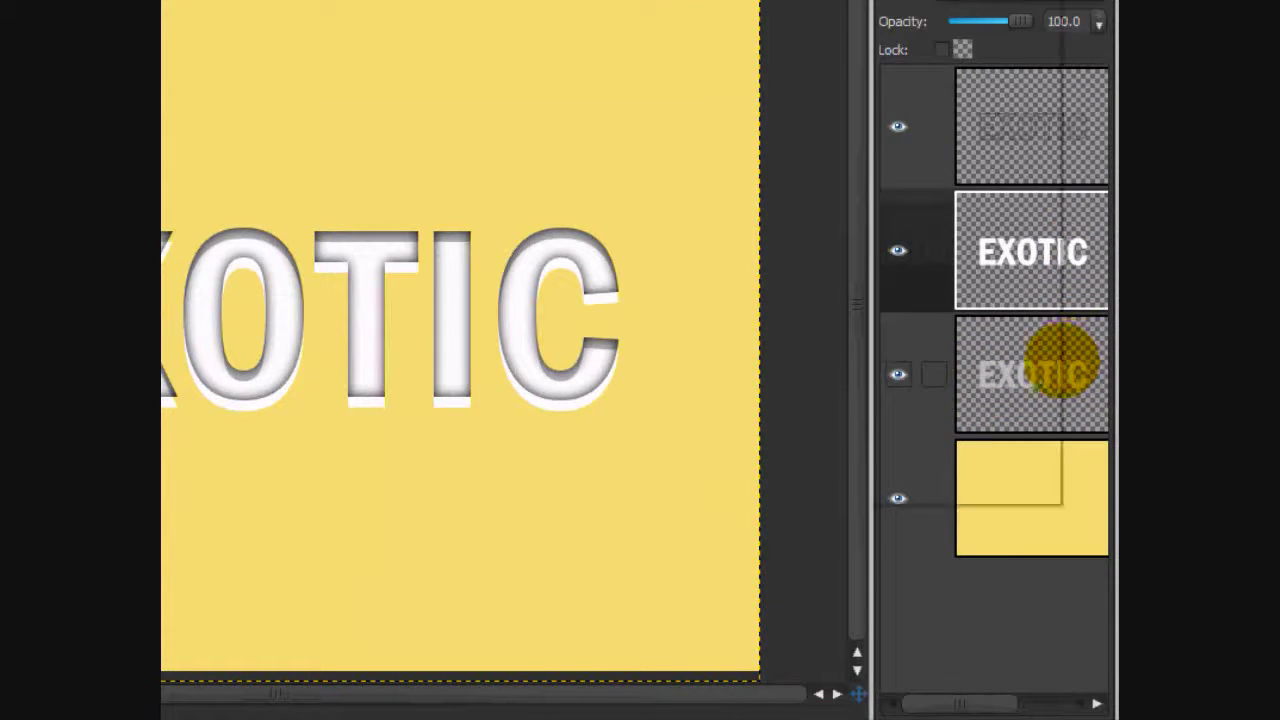
click(910, 425)
click(383, 66)
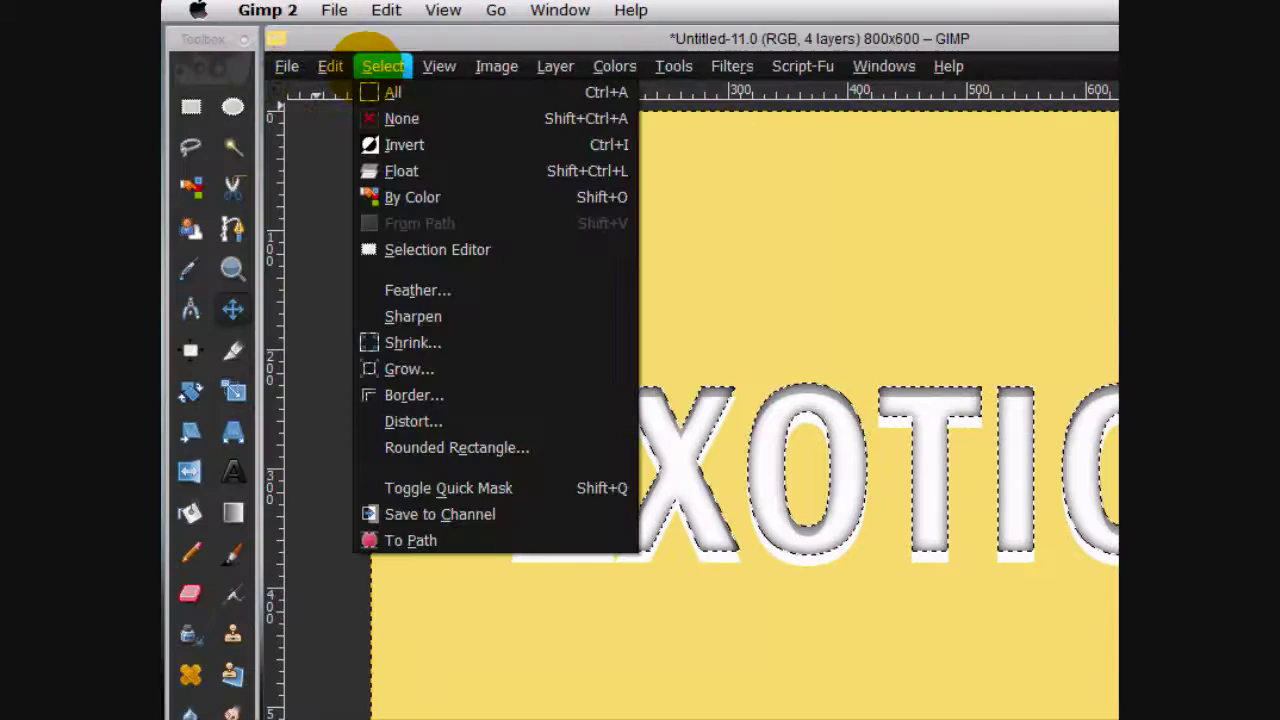
click(404, 145)
click(1033, 415)
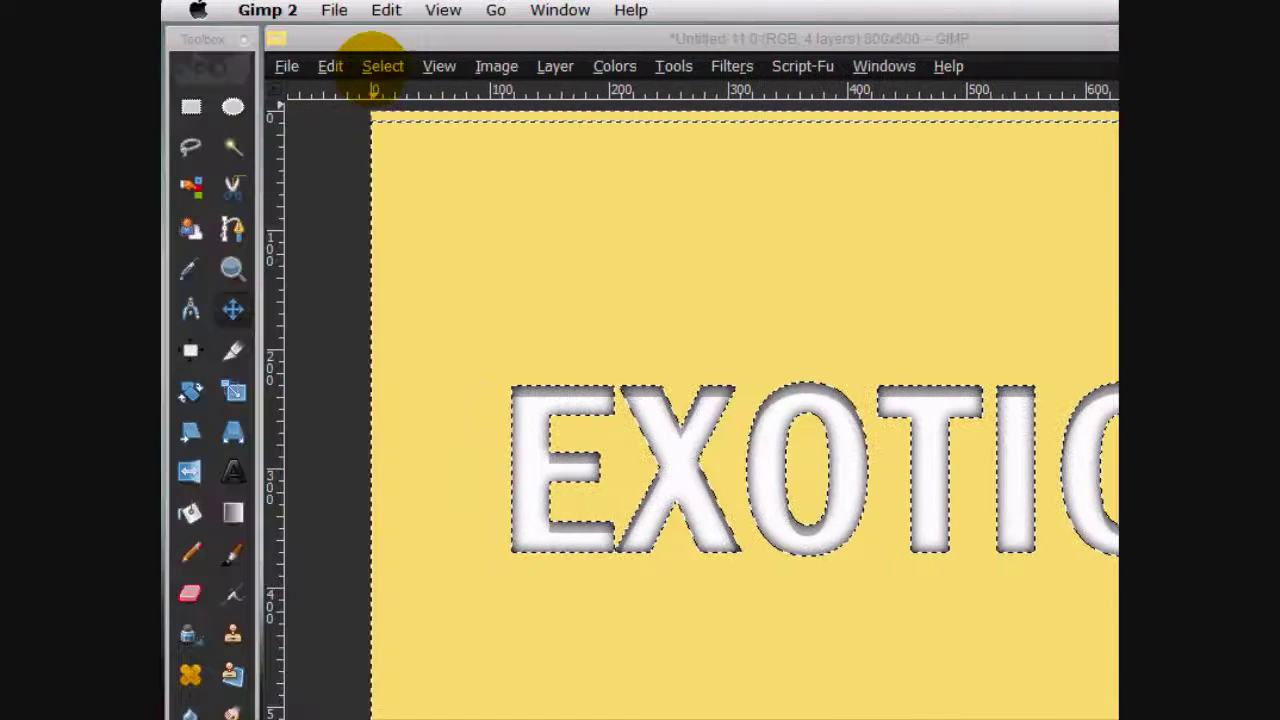
click(383, 66)
click(400, 118)
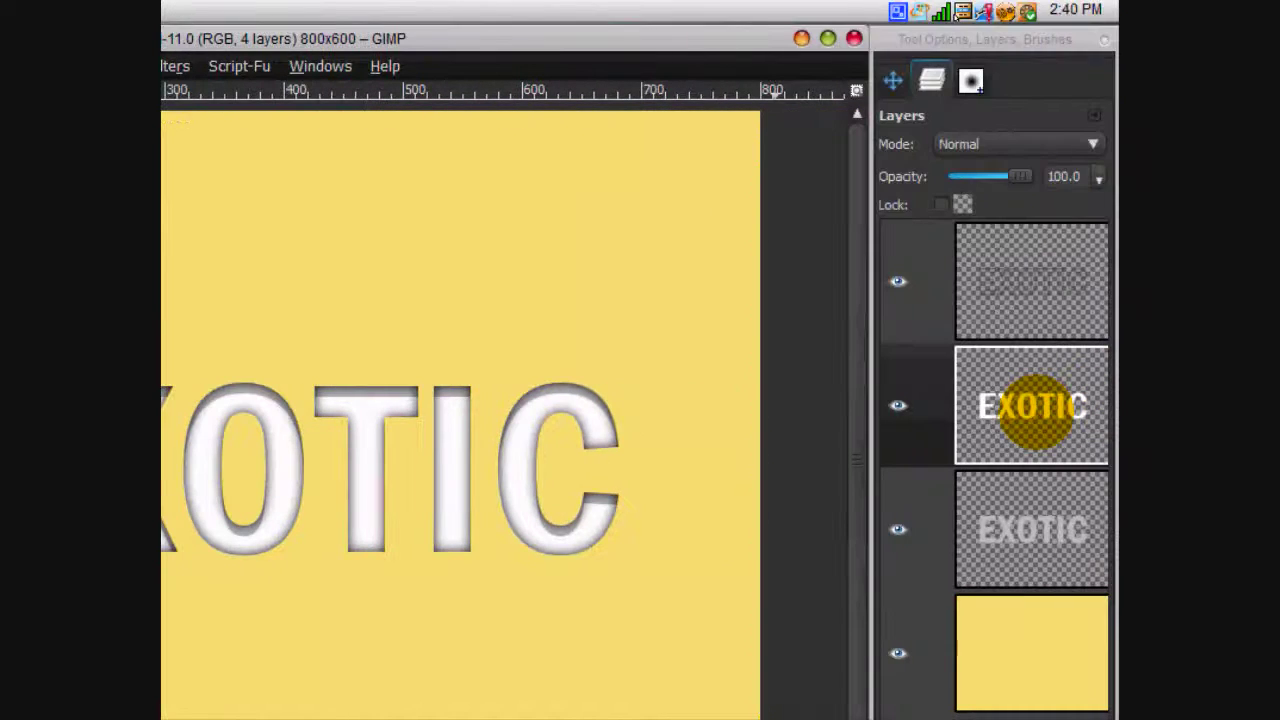
click(1033, 410)
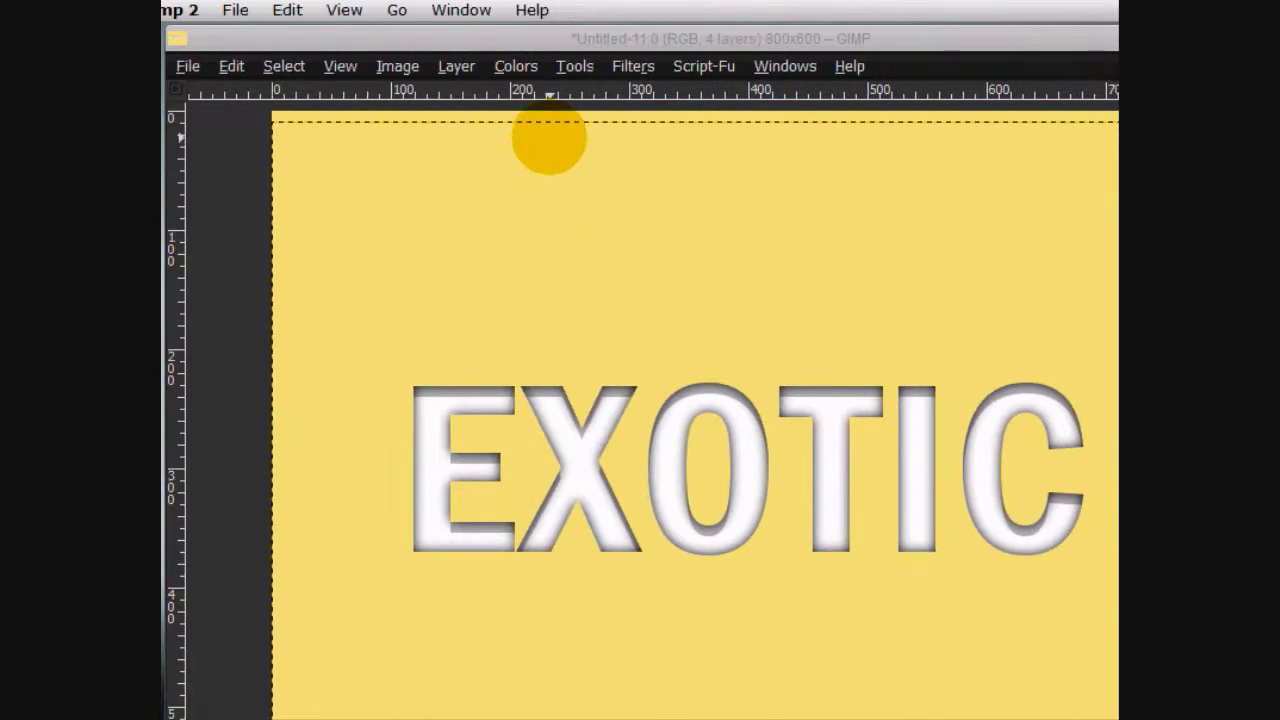
Blur the white EXOTIC layer with a 4.0 px horizontal and vertical Gaussian radius
click(633, 66)
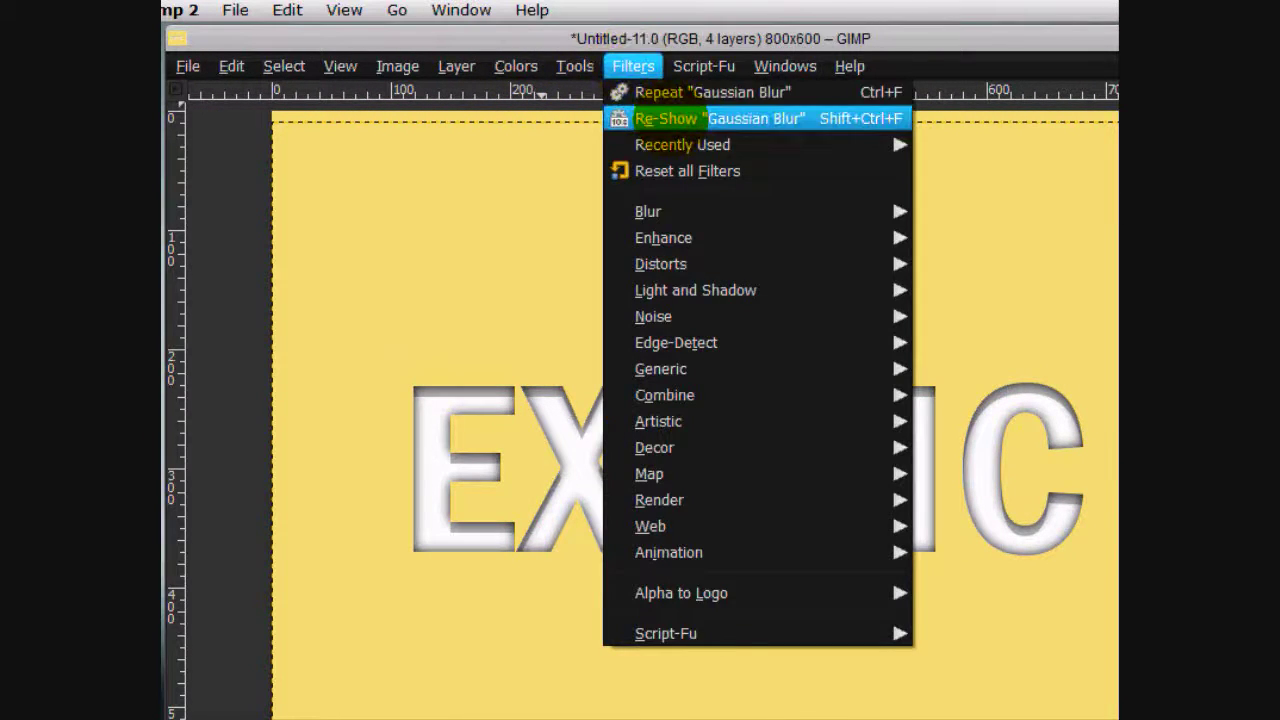
click(665, 118)
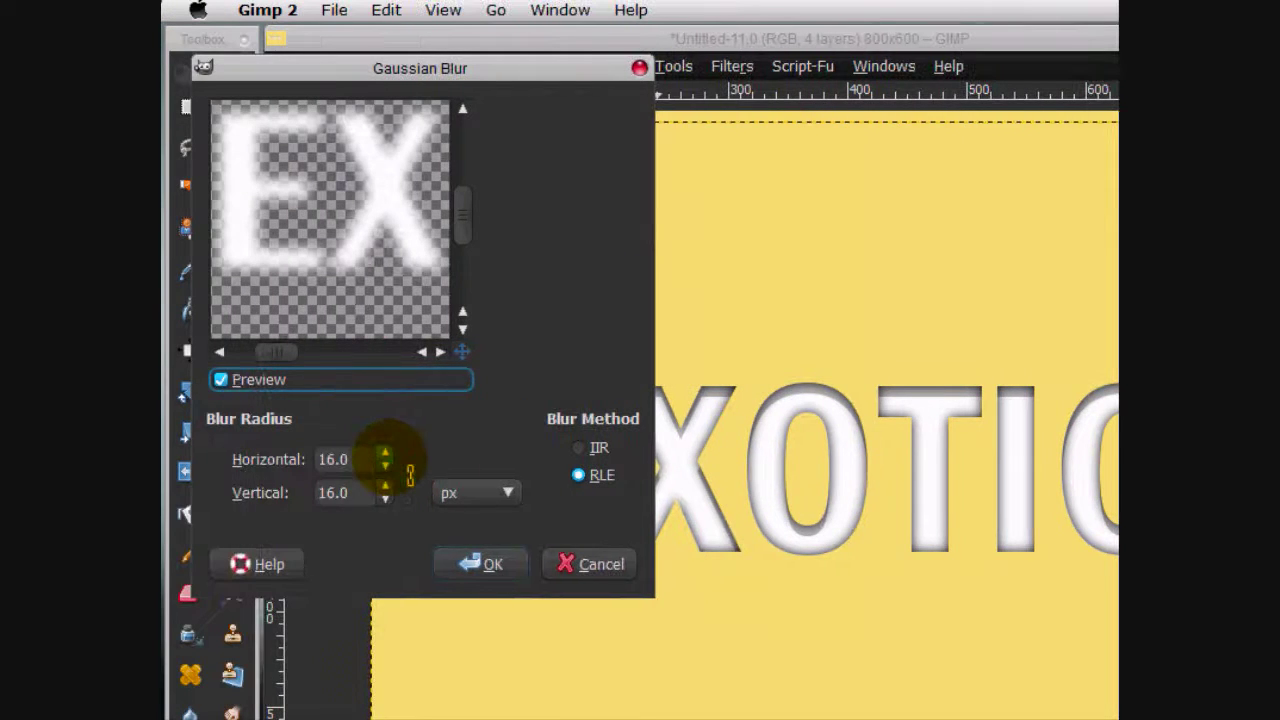
click(385, 466)
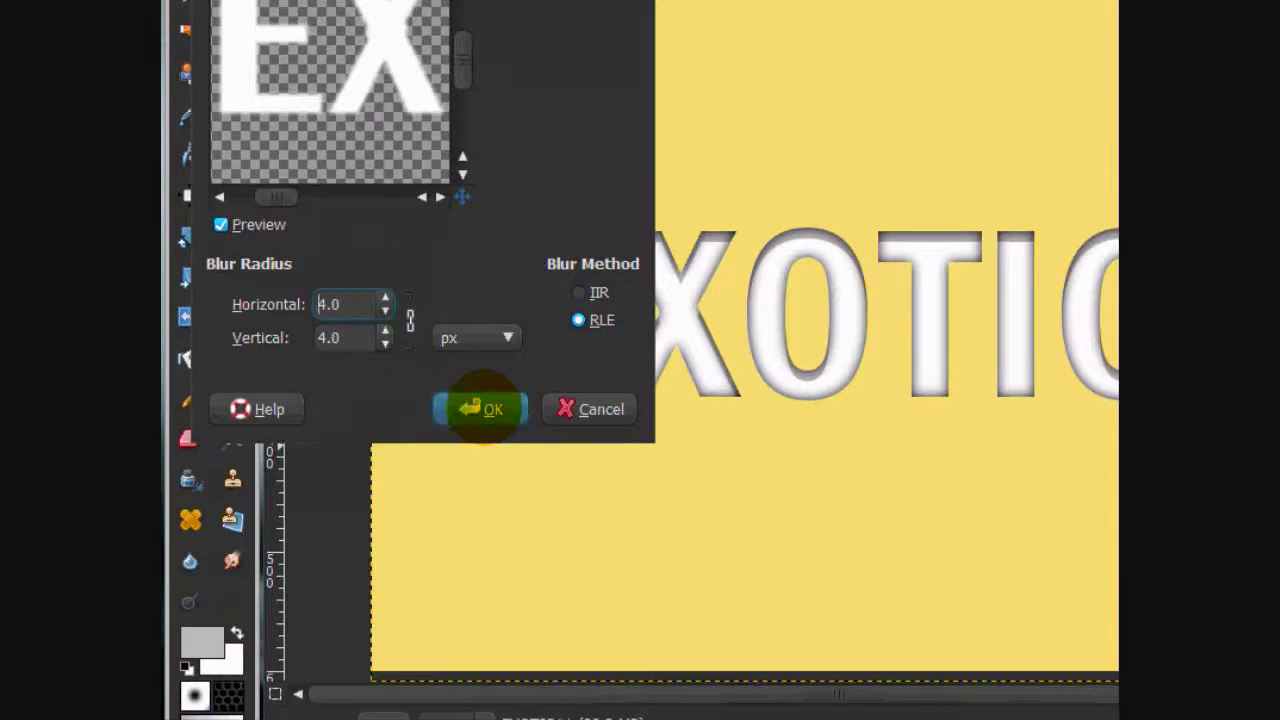
click(481, 564)
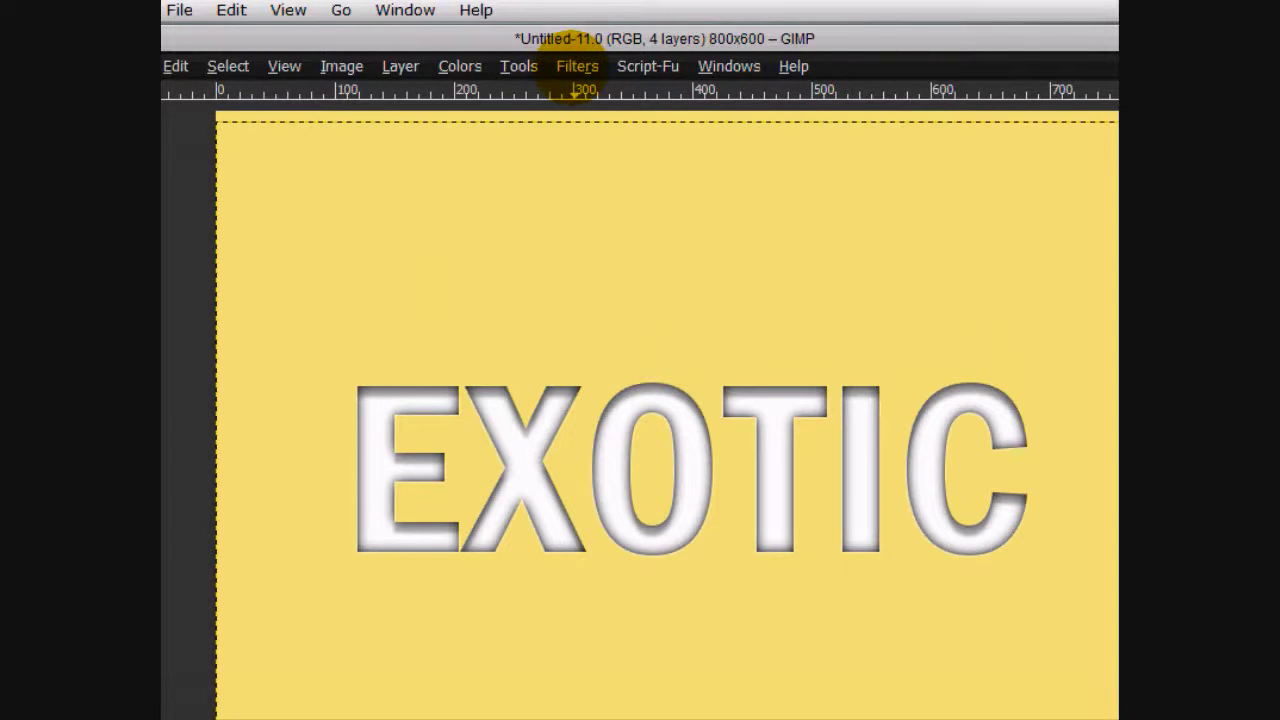
click(576, 62)
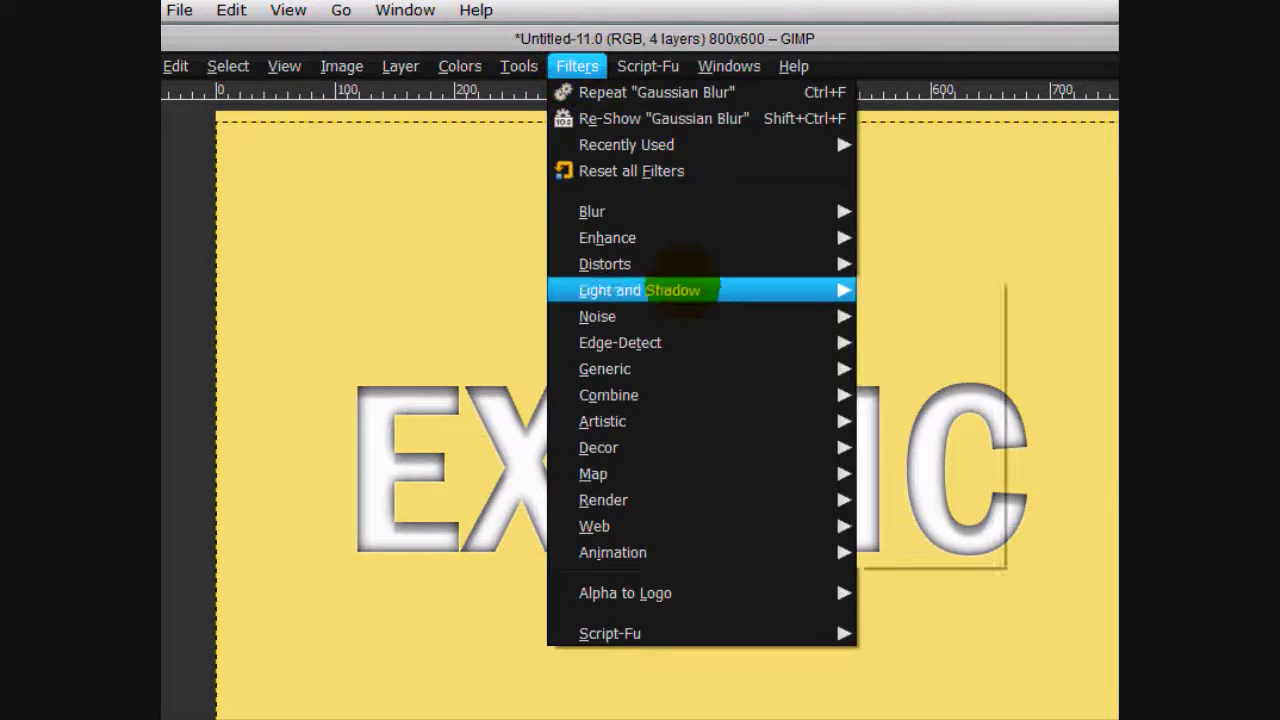
click(658, 474)
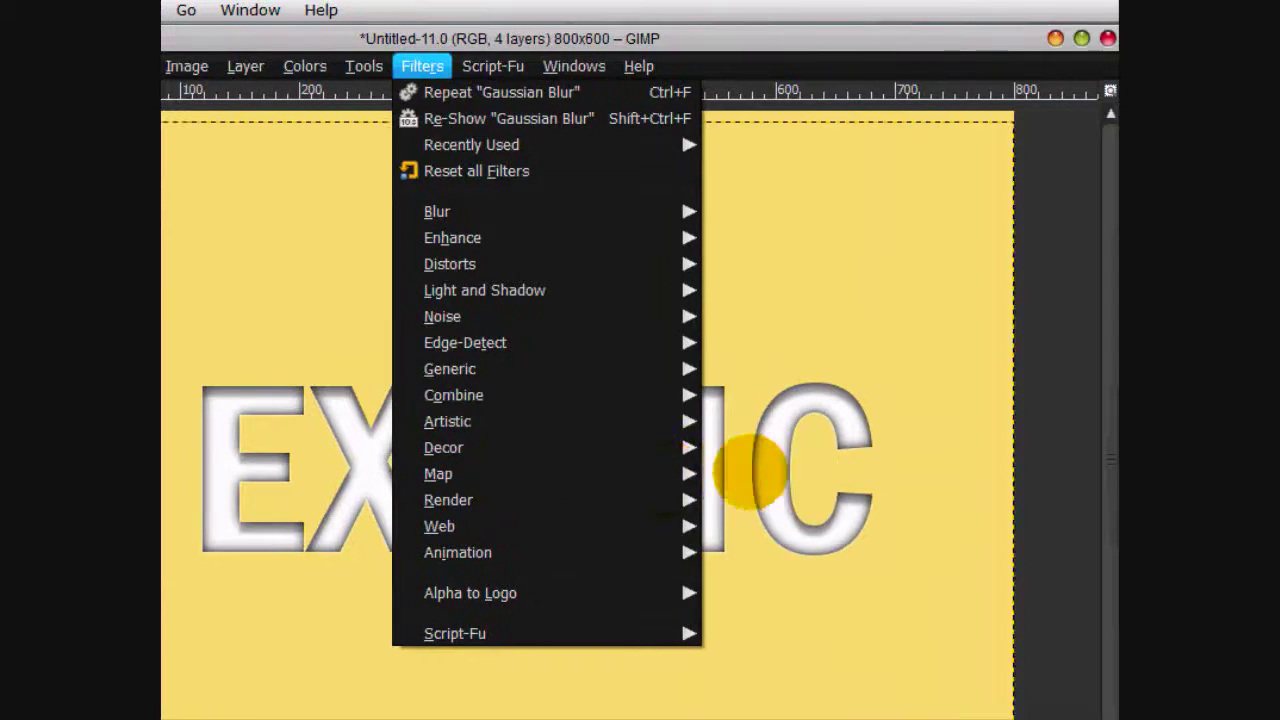
click(806, 472)
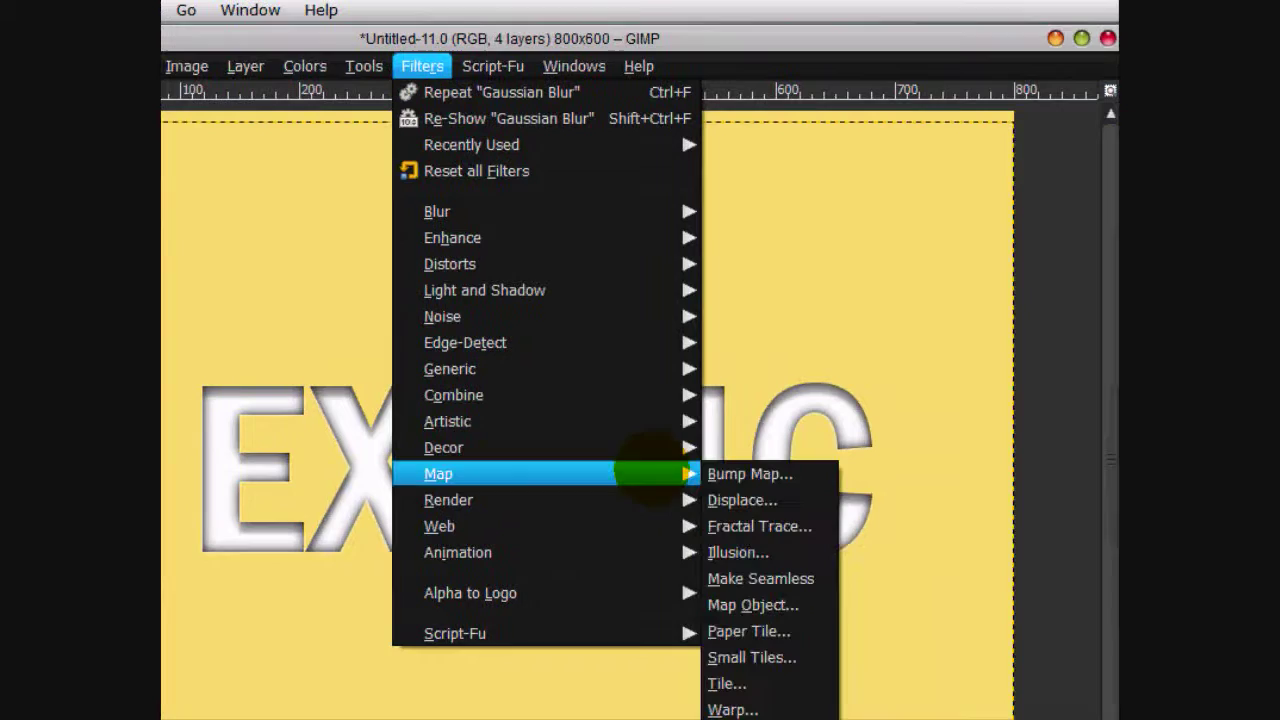
click(891, 553)
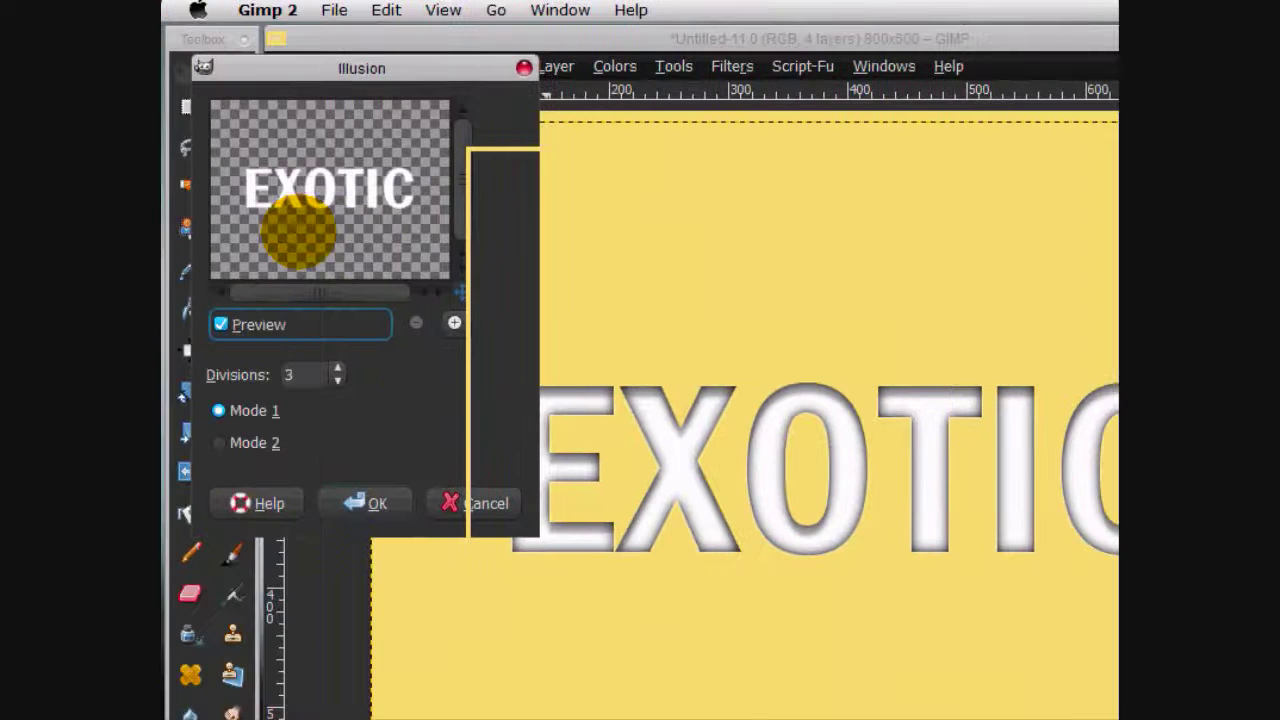
drag(388, 75, 462, 73)
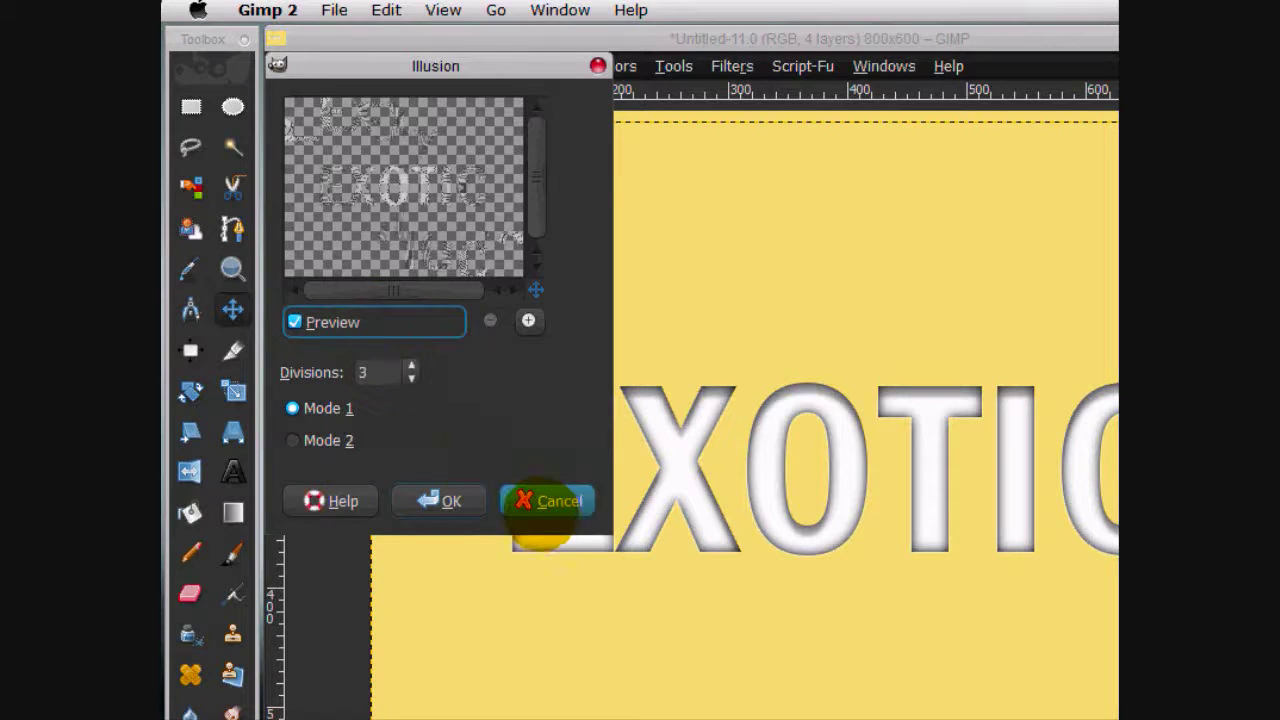
click(558, 500)
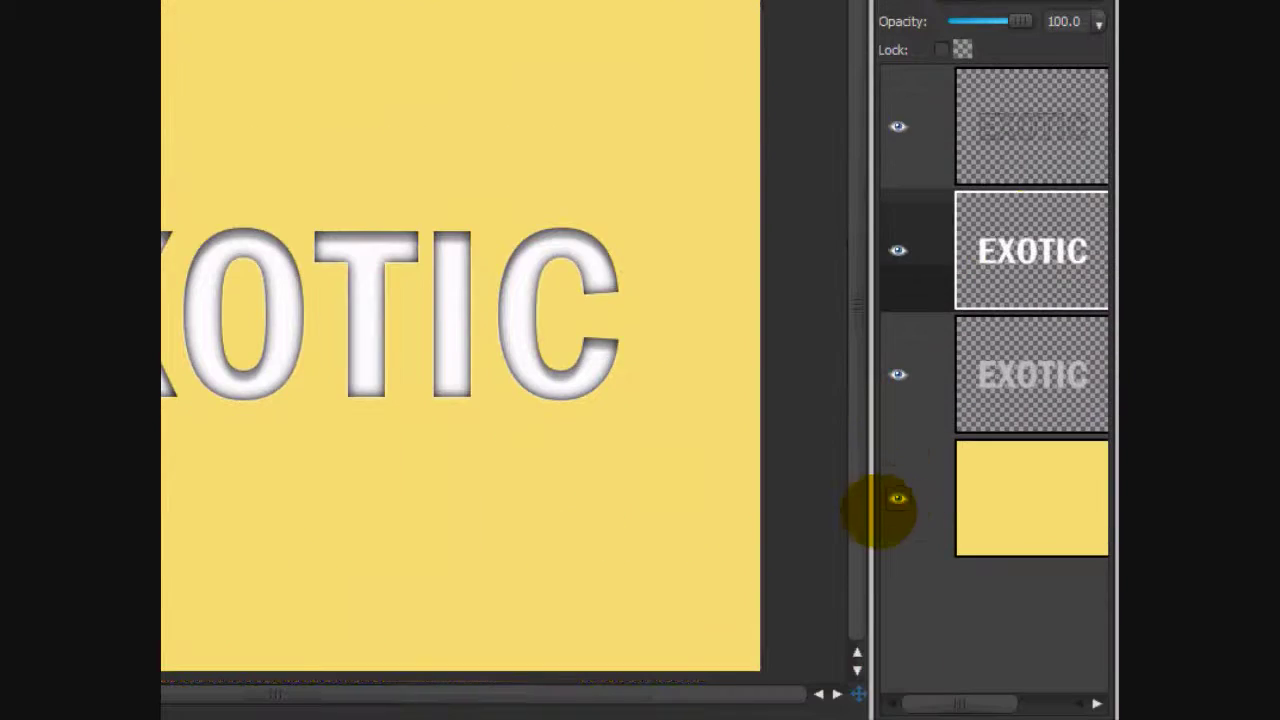
Duplicate the white EXOTIC layer and raise the copy to the top, then unhide the yellow background
click(898, 498)
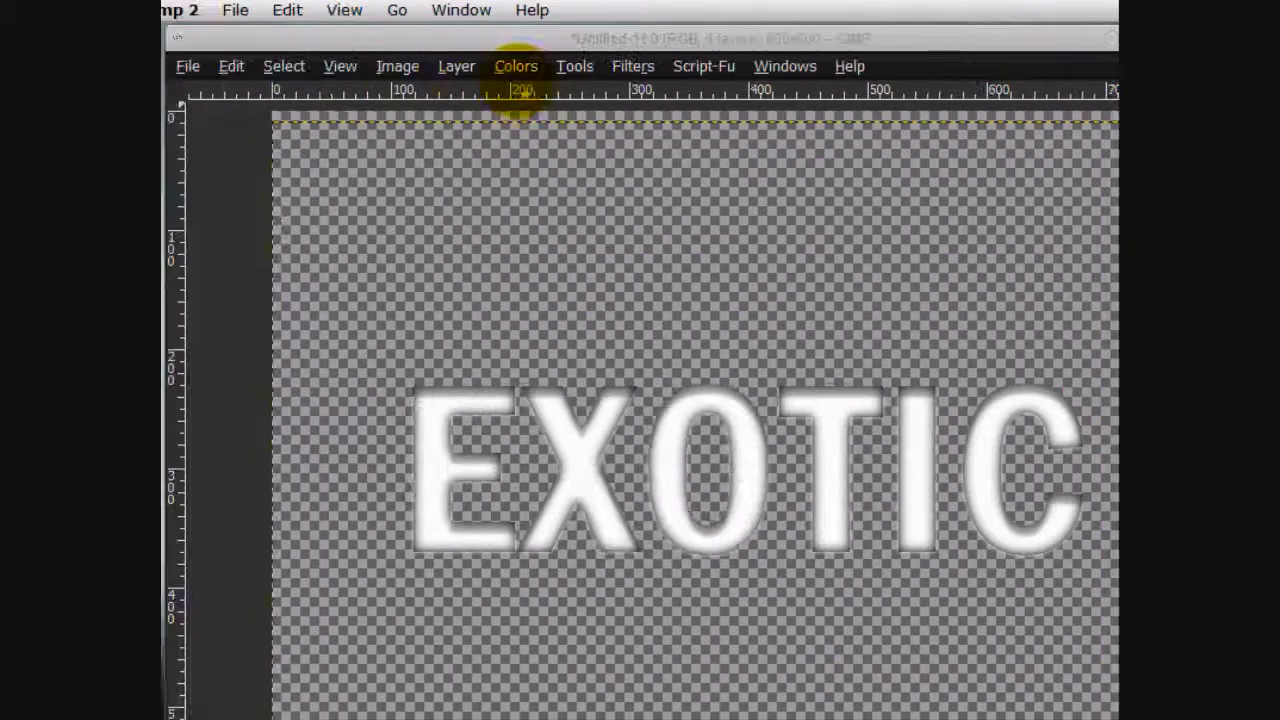
click(457, 63)
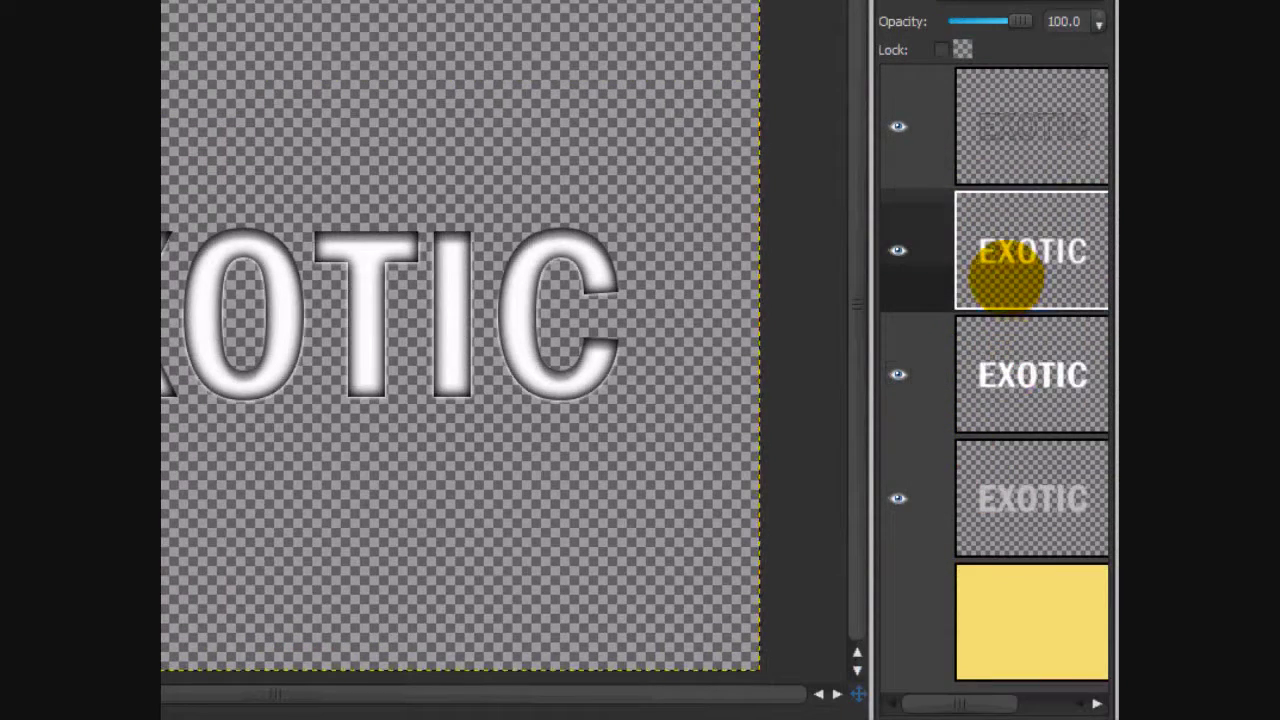
click(1000, 430)
click(934, 658)
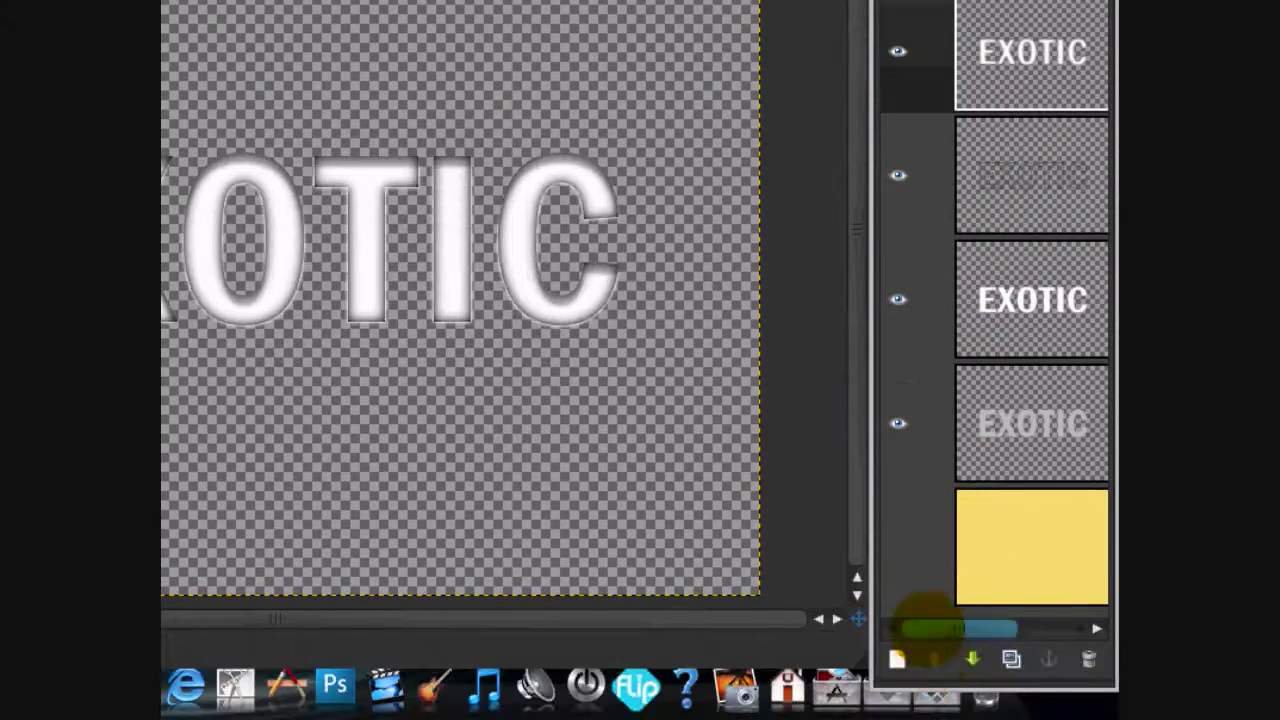
click(900, 545)
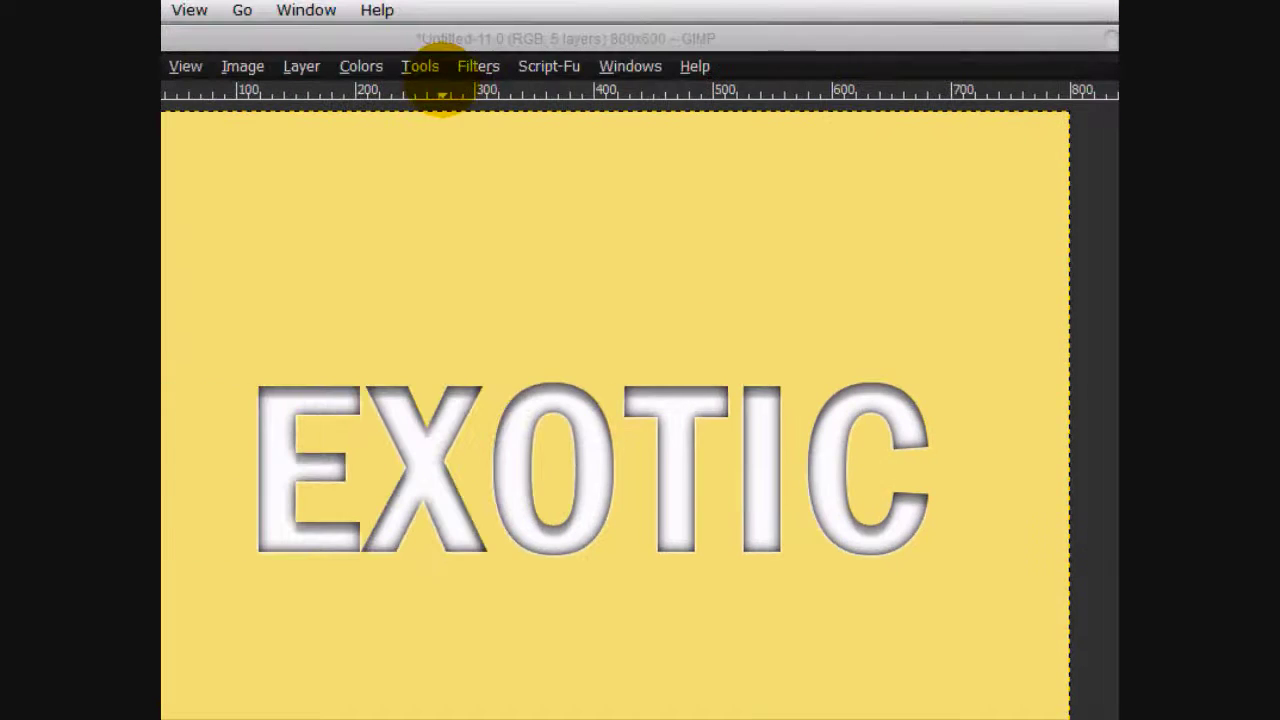
Apply the Illusion filter with 3 divisions to the top EXOTIC copy
click(477, 65)
mouse_move(685, 473)
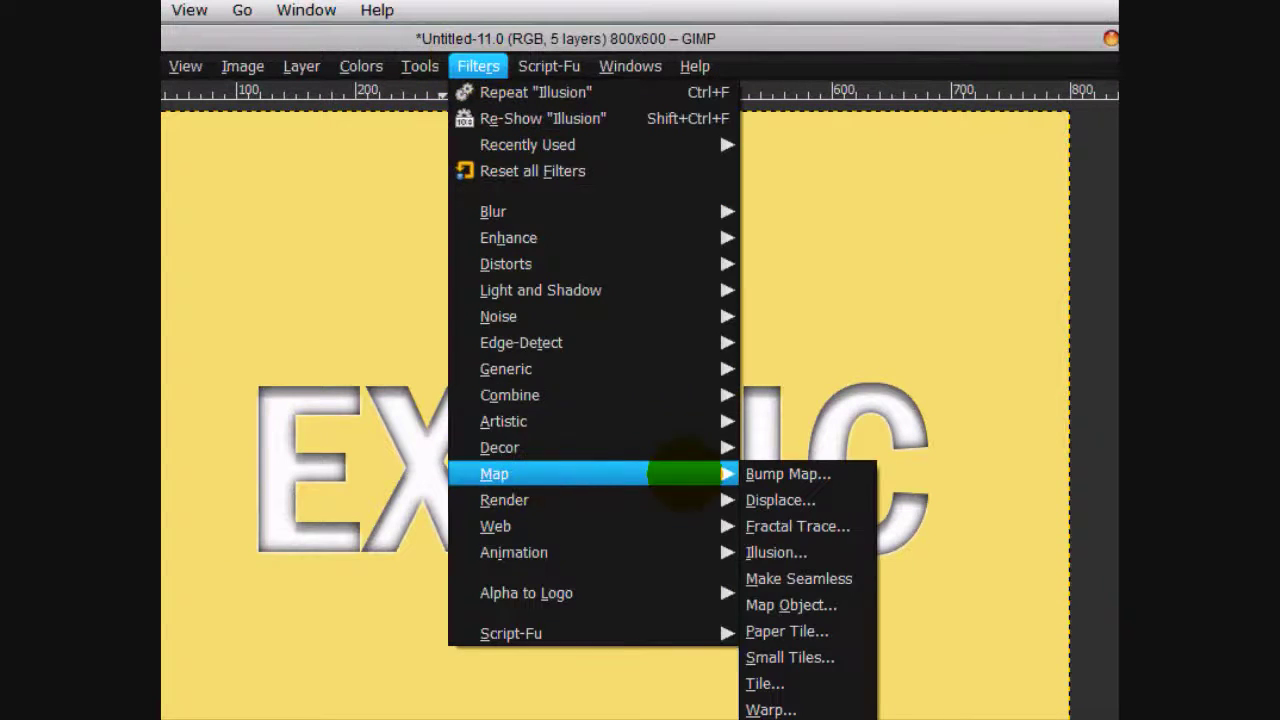
click(776, 552)
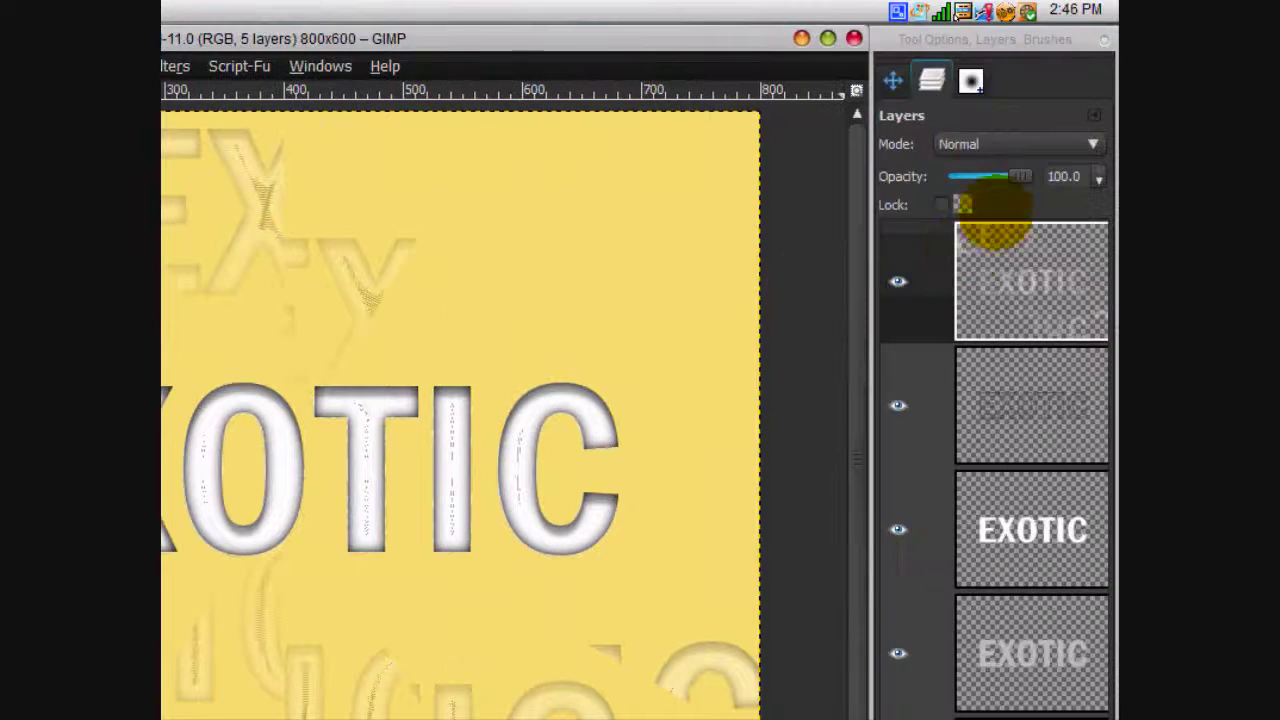
Change the ghost-text layer's blend mode from Overlay to Multiply
click(1070, 144)
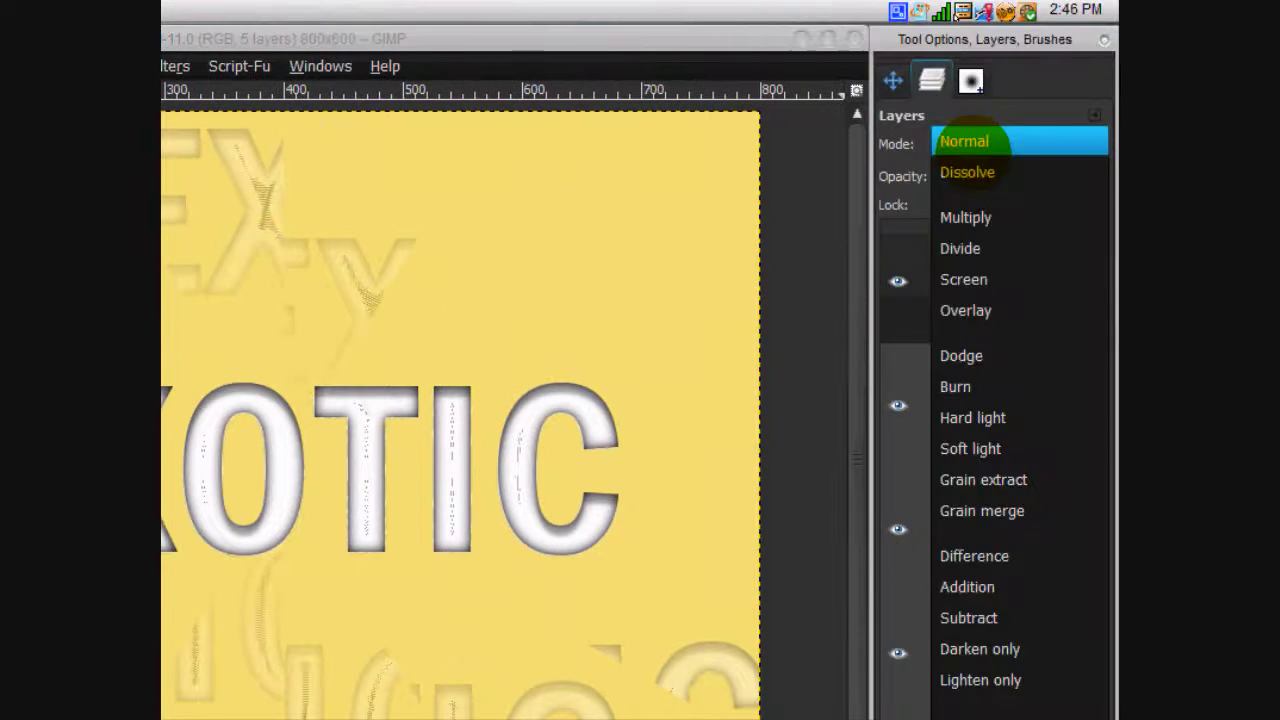
click(1060, 304)
click(948, 147)
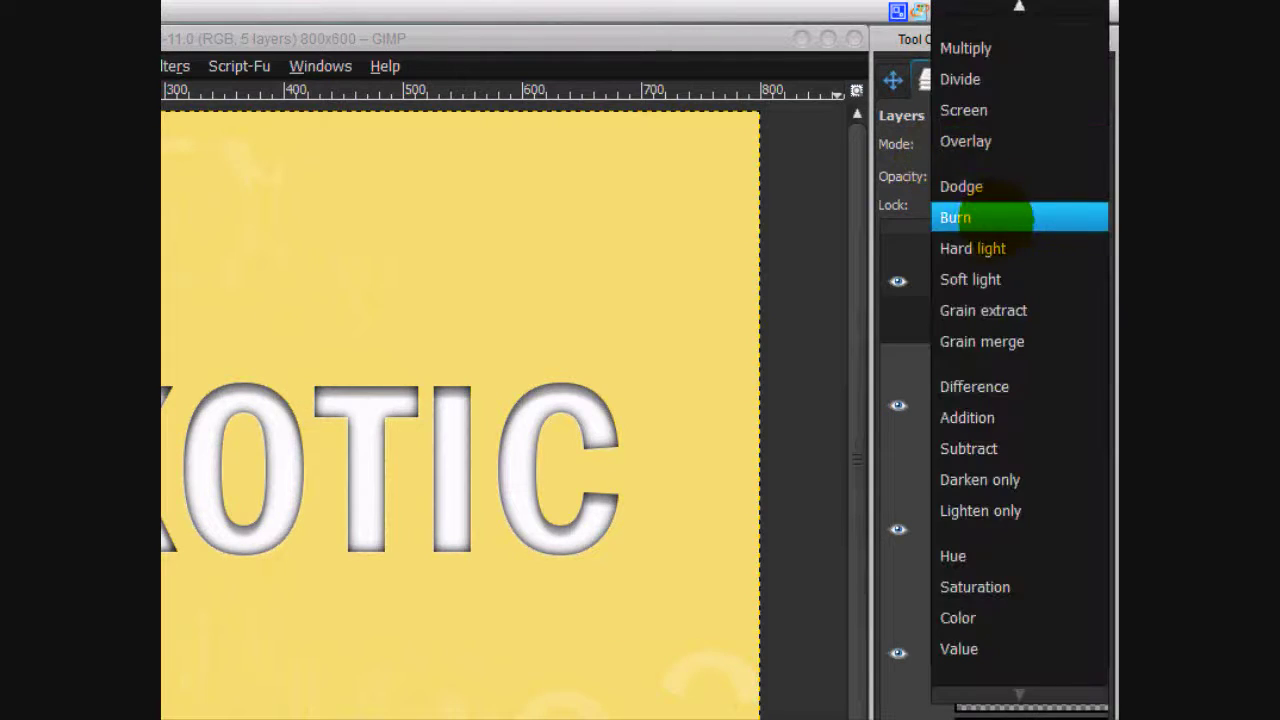
click(965, 141)
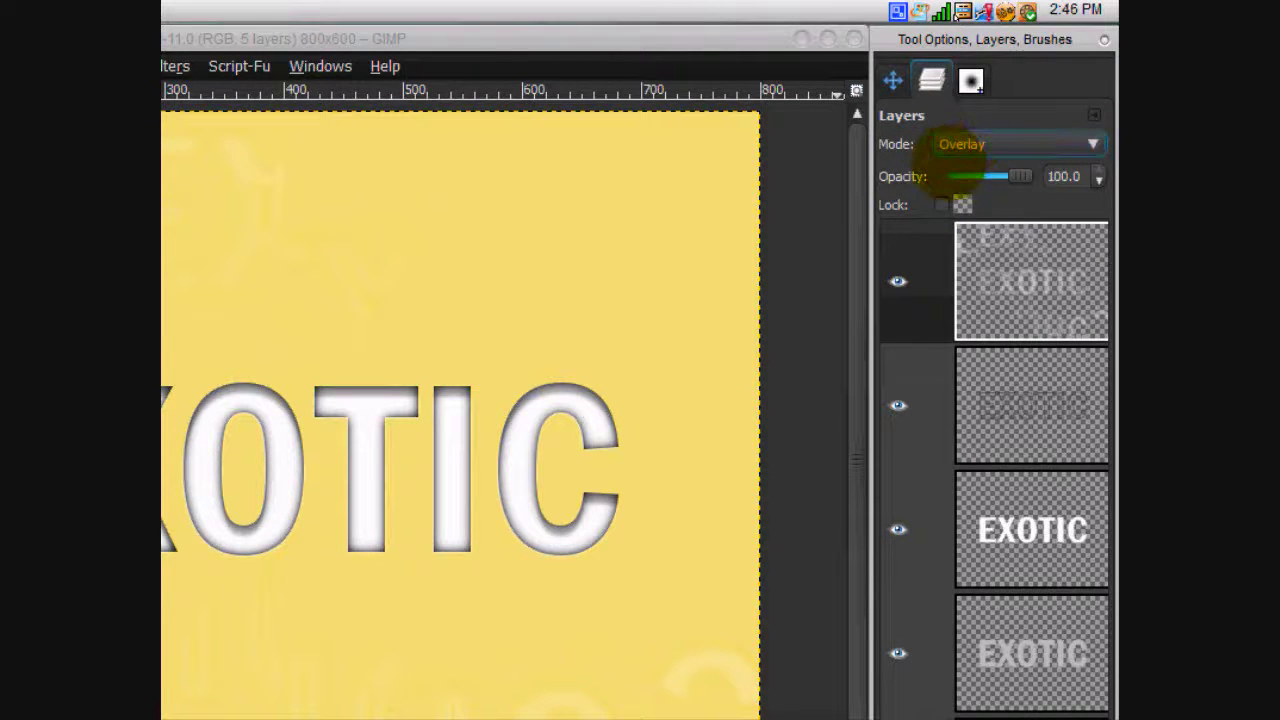
scroll(955, 150, up, 5)
click(960, 145)
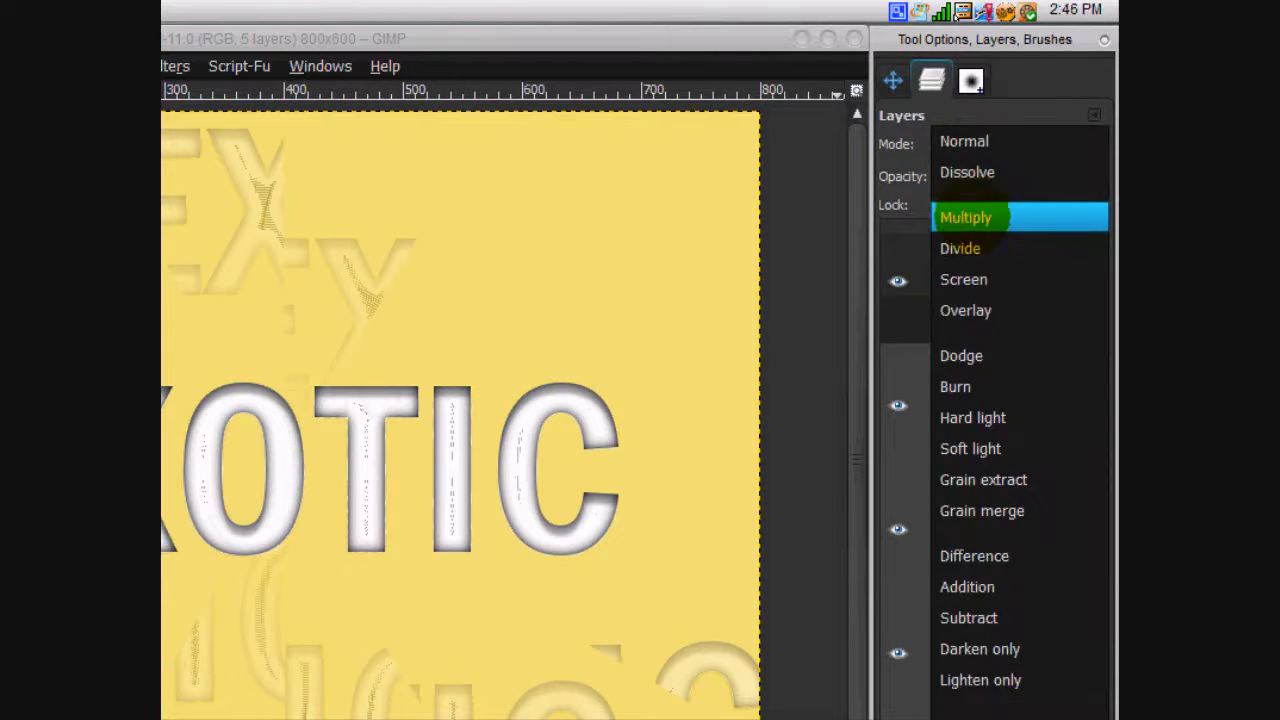
click(965, 217)
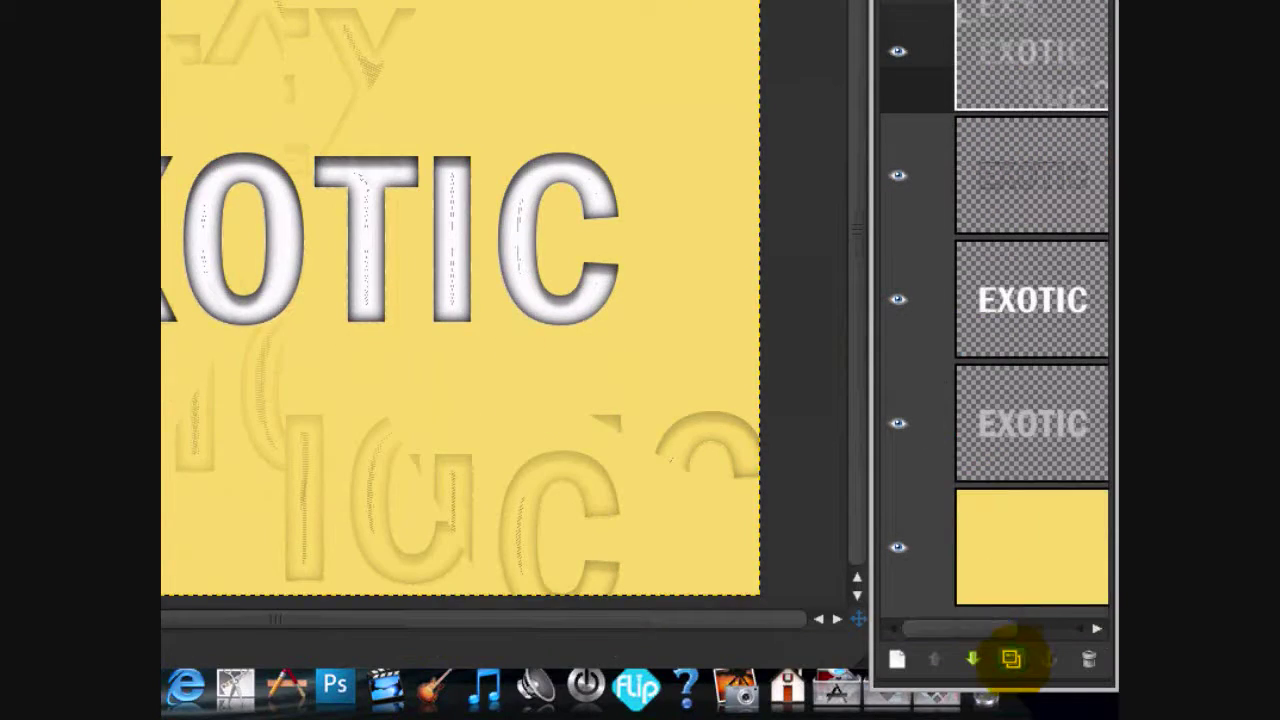
Duplicate the faint ghost-text layer and flip the copy horizontally
click(1011, 657)
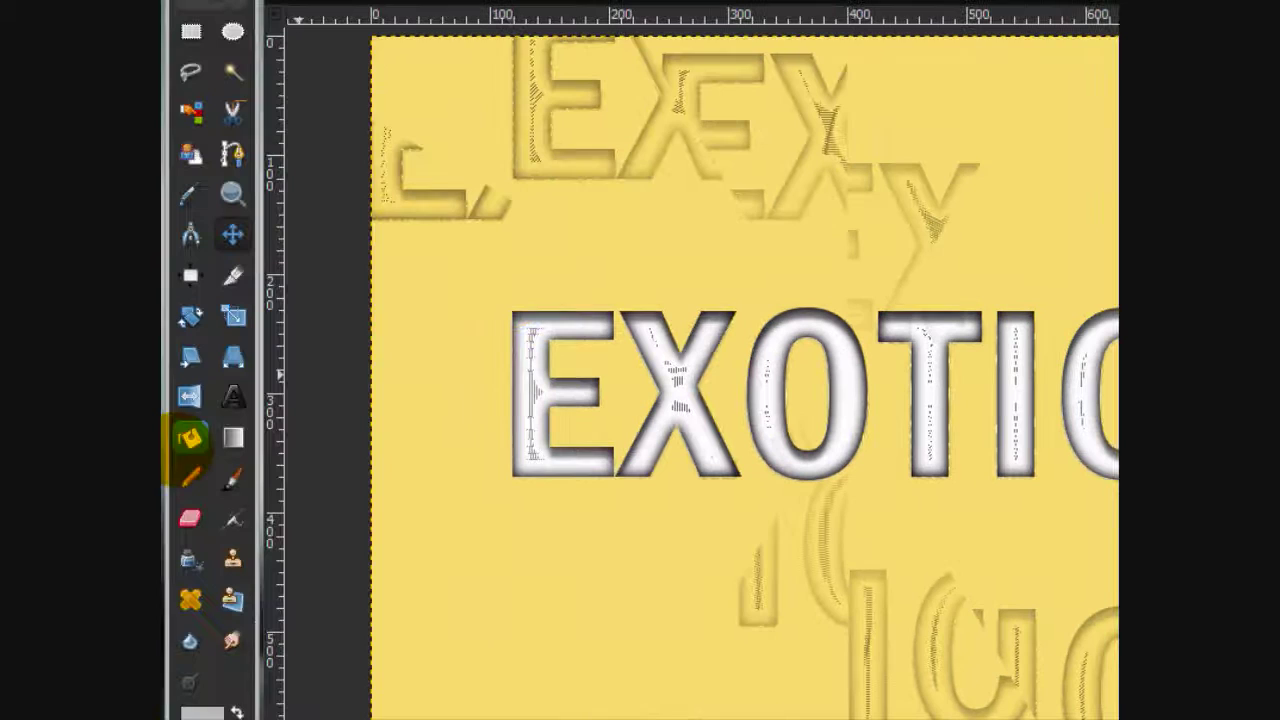
click(189, 396)
click(781, 224)
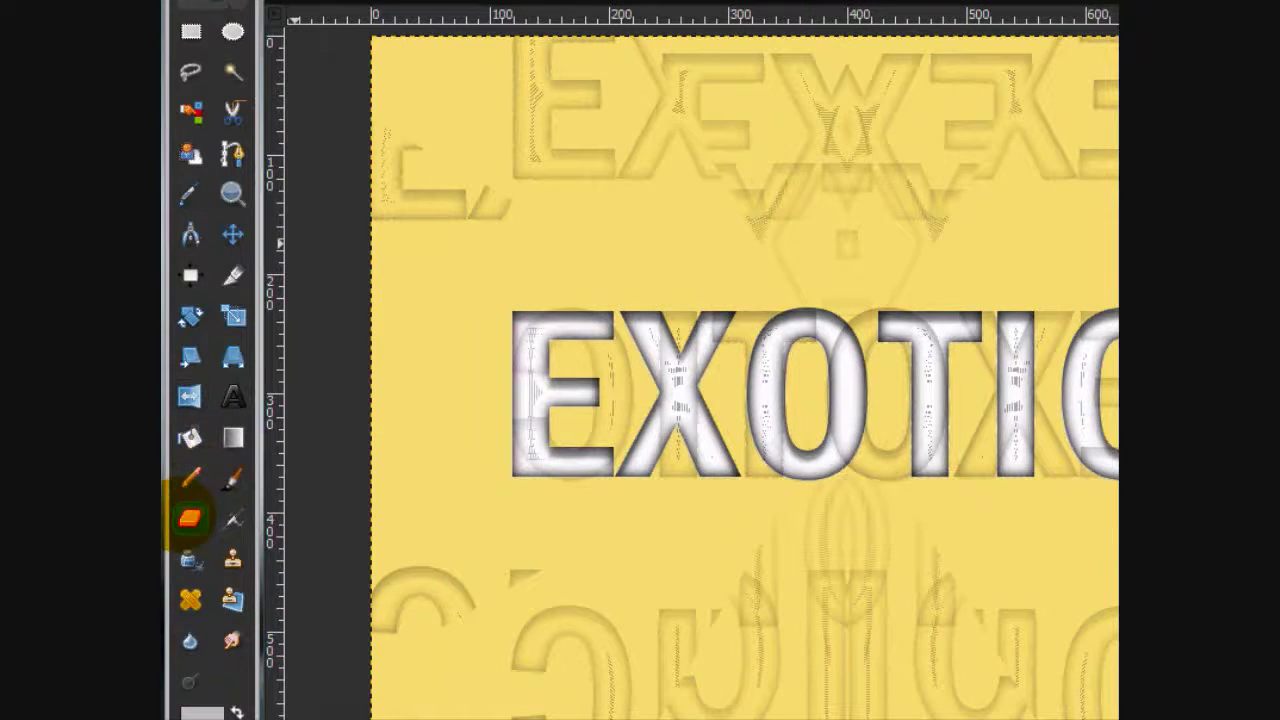
Pick the Eraser and select the top ghost-text layer
click(190, 518)
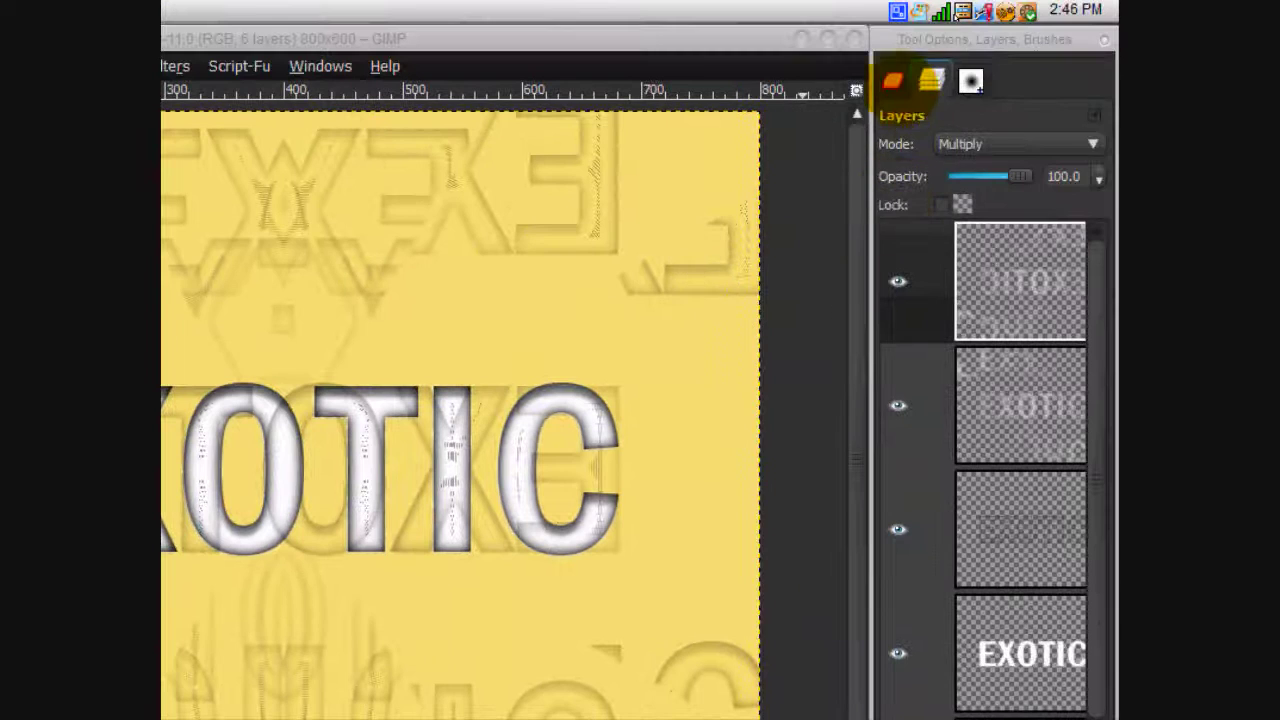
click(893, 80)
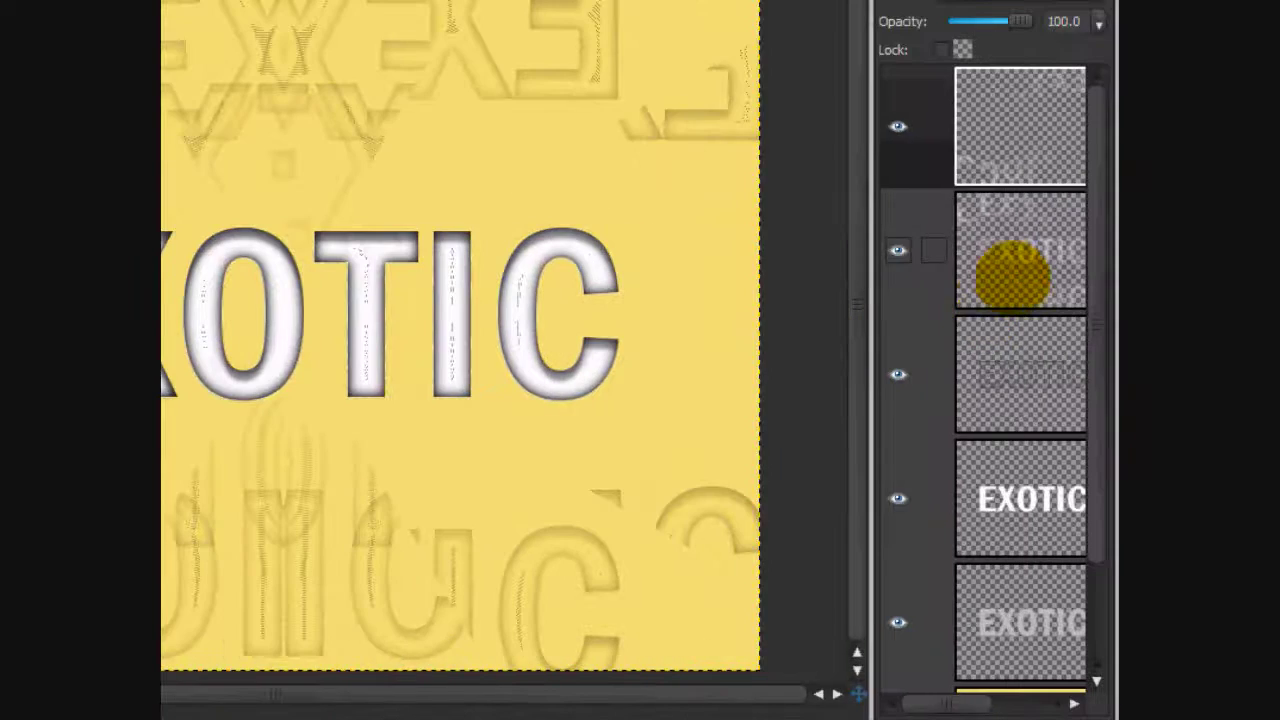
click(1009, 271)
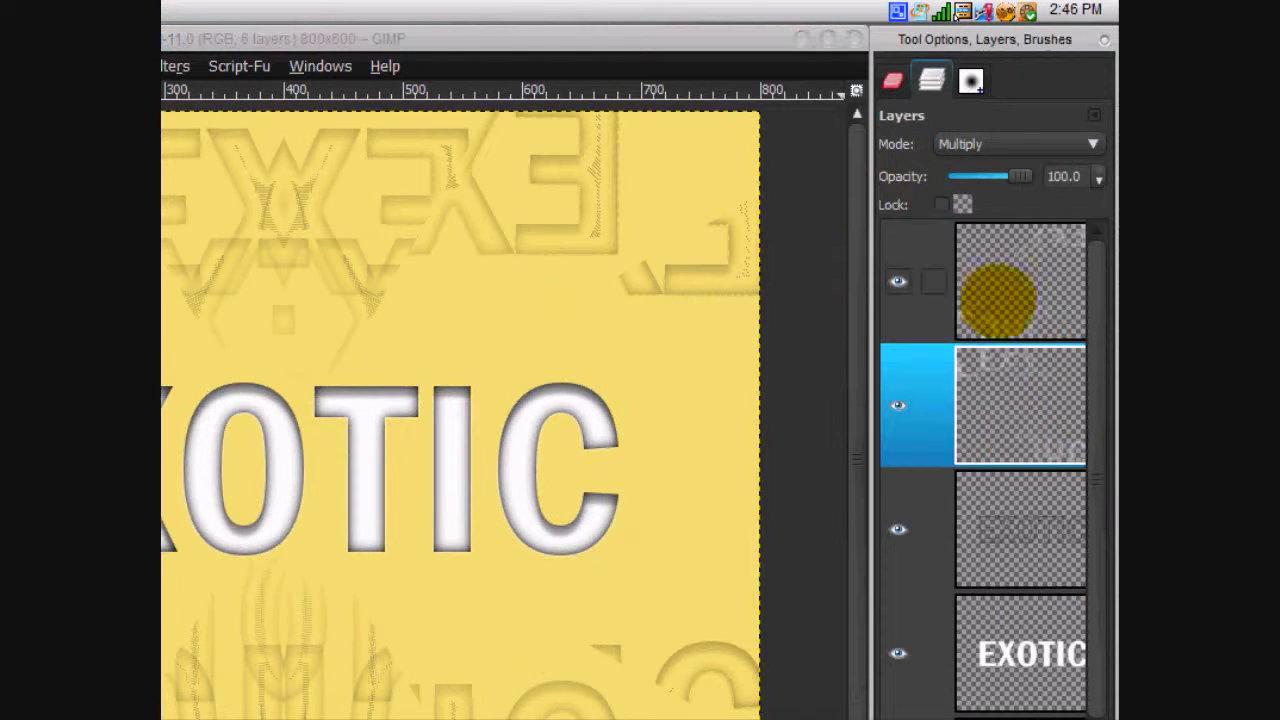
click(994, 290)
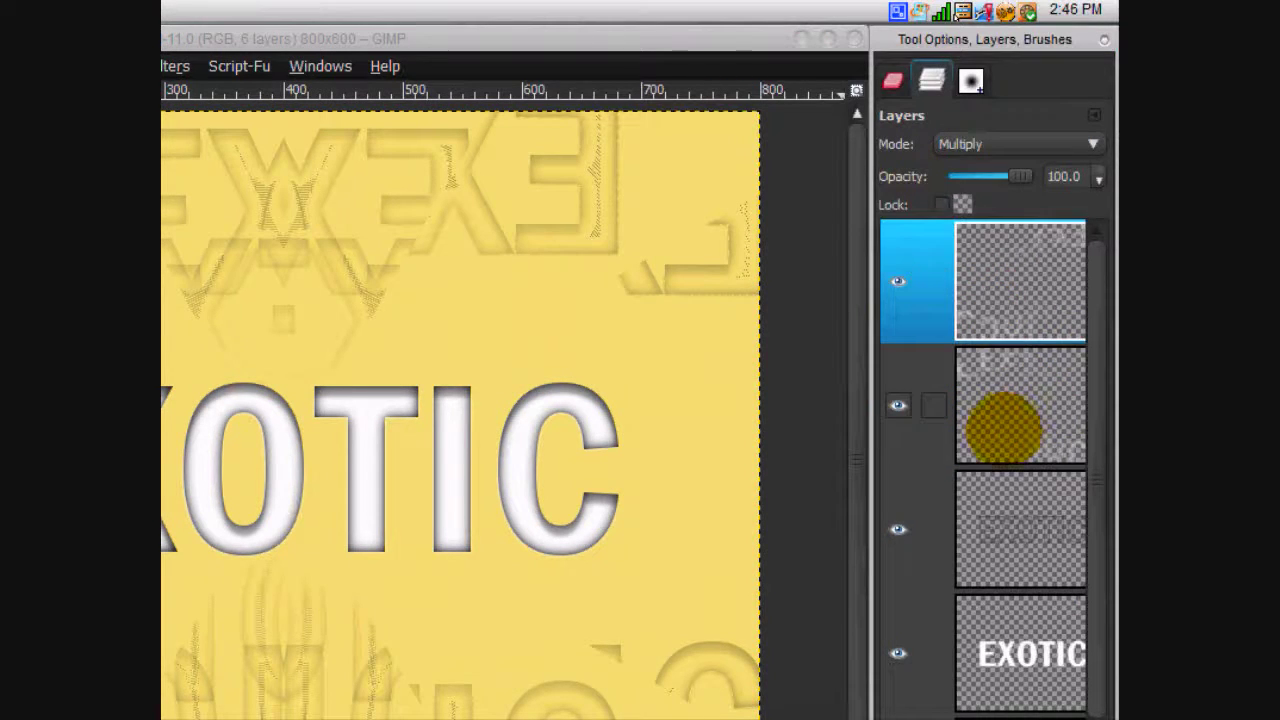
Lower the ghost layers' opacity to 91.8 and 70.5, then hide both
drag(1020, 177, 997, 177)
click(1043, 371)
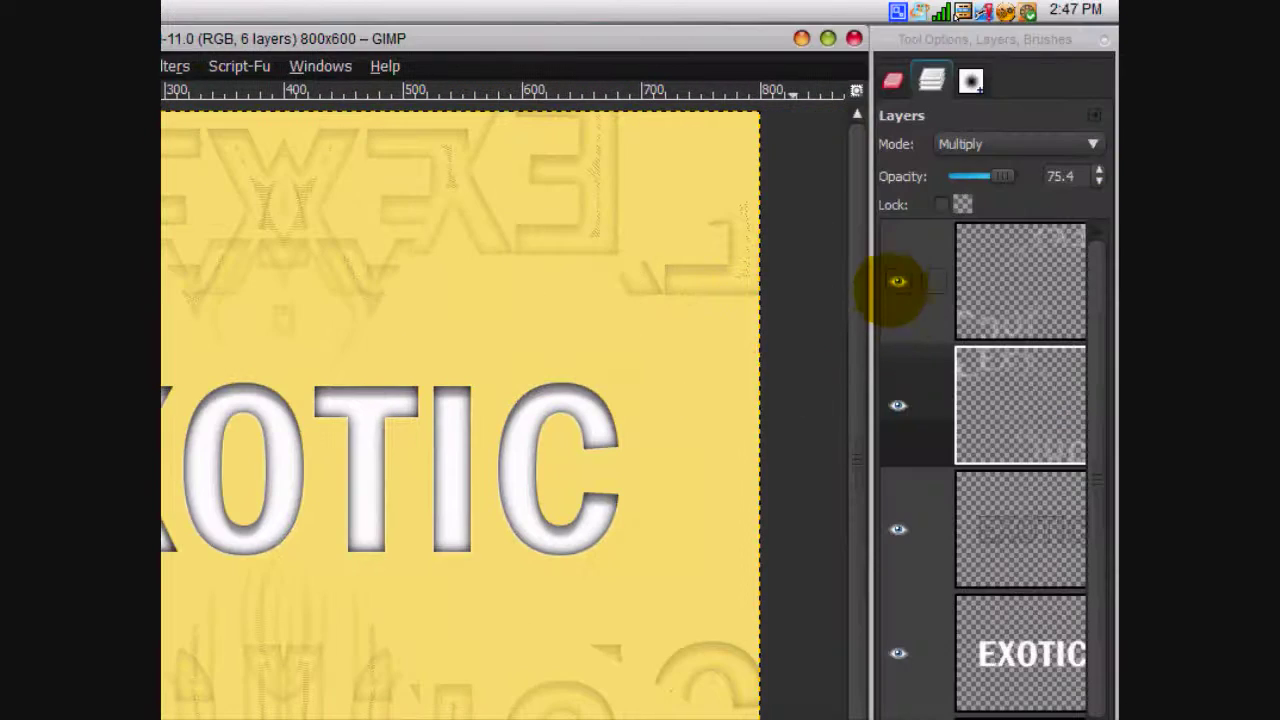
click(895, 283)
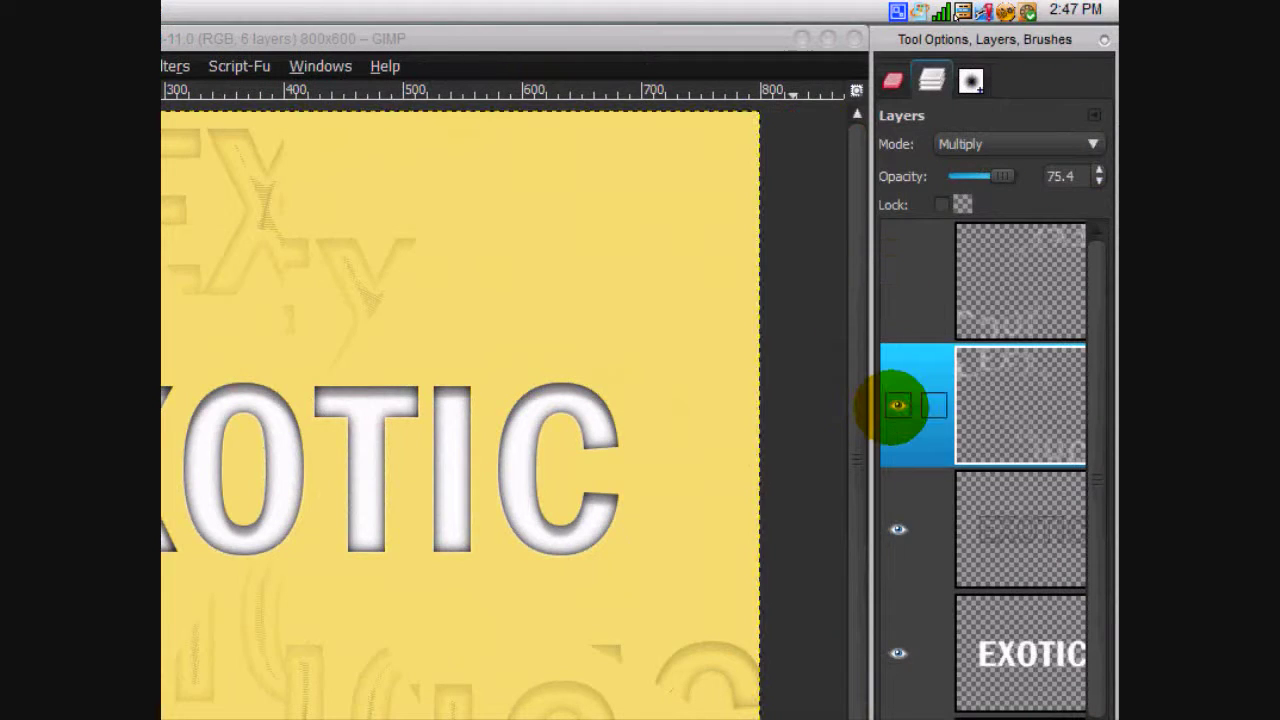
click(897, 405)
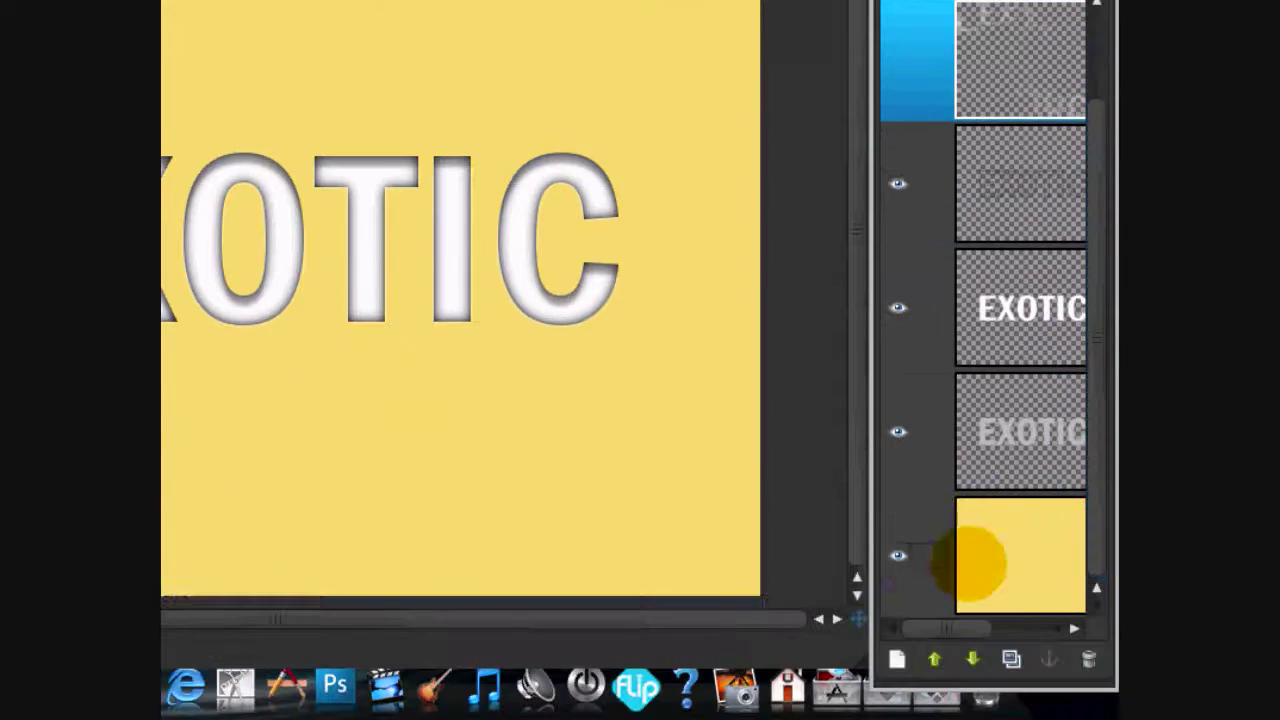
Hide the yellow background and create a New from Visible layer of the EXOTIC lettering
click(897, 551)
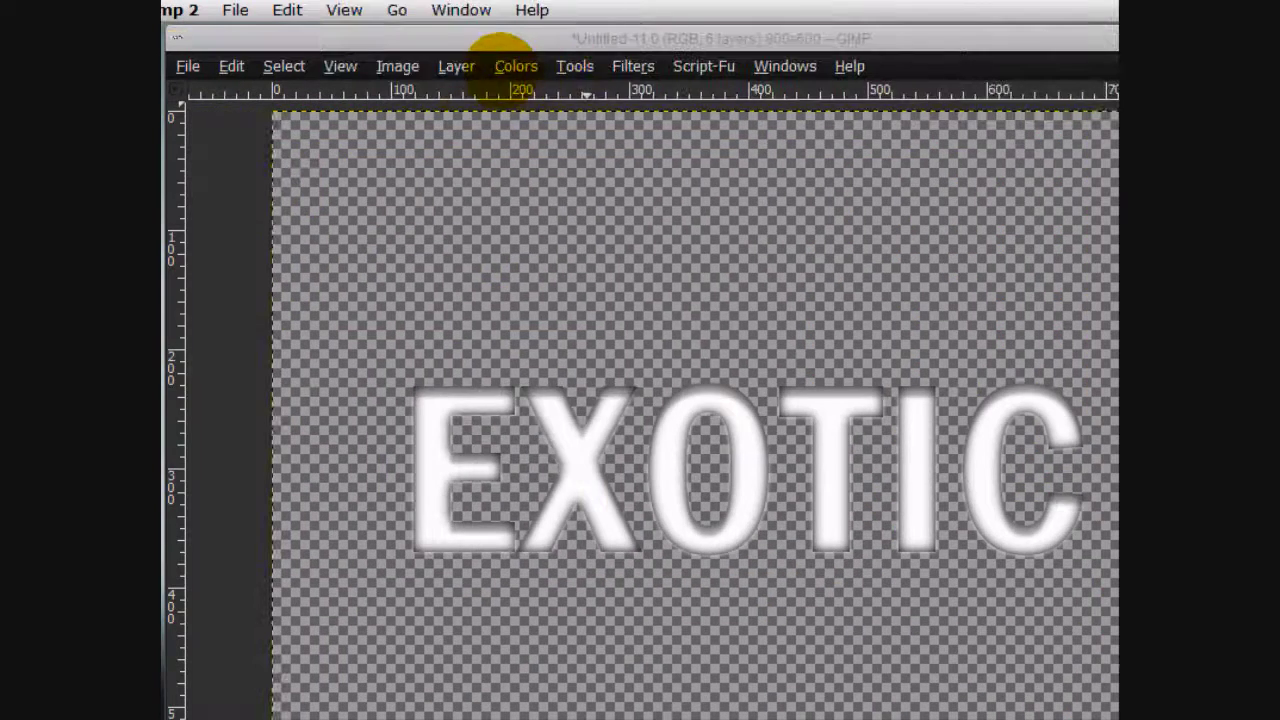
click(457, 66)
click(500, 118)
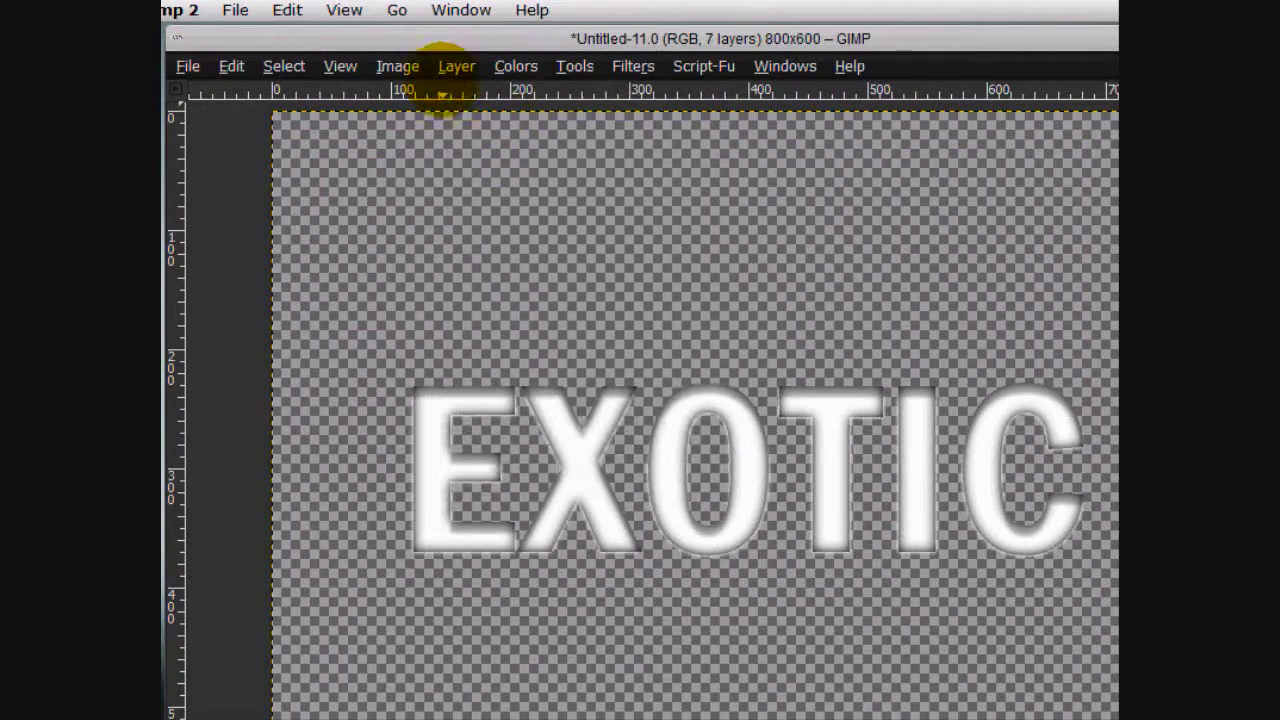
click(456, 66)
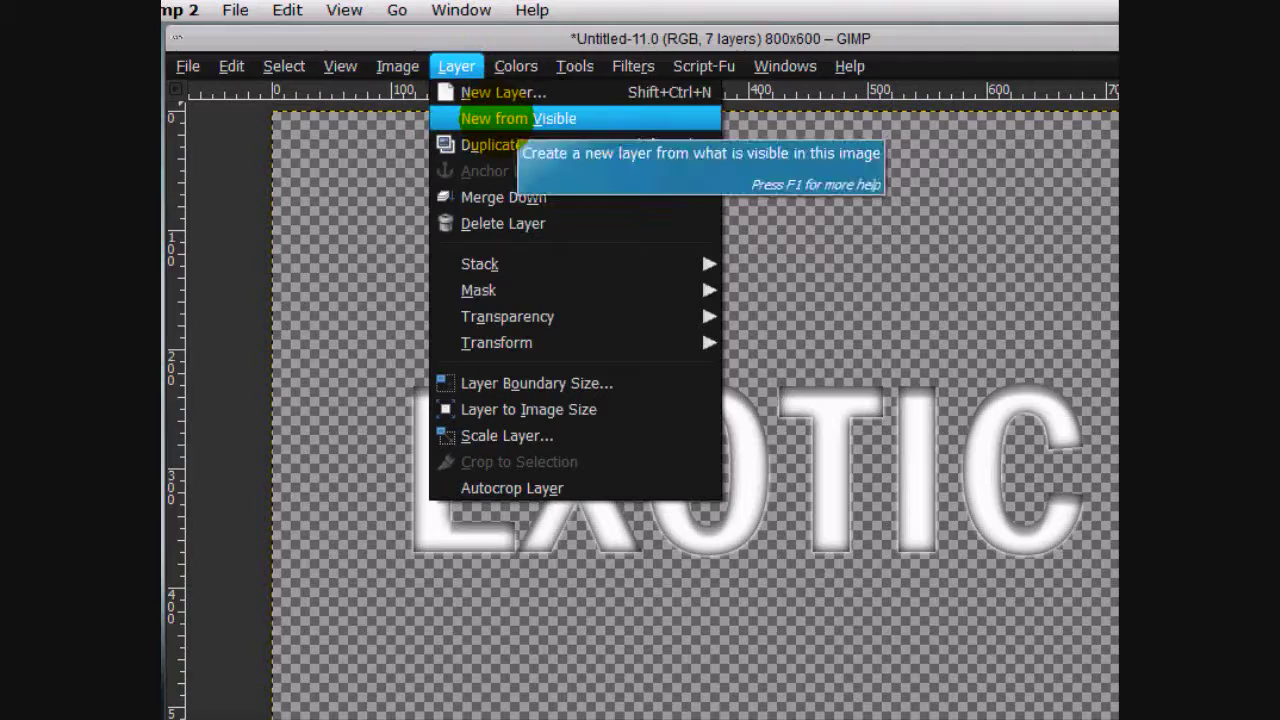
click(847, 168)
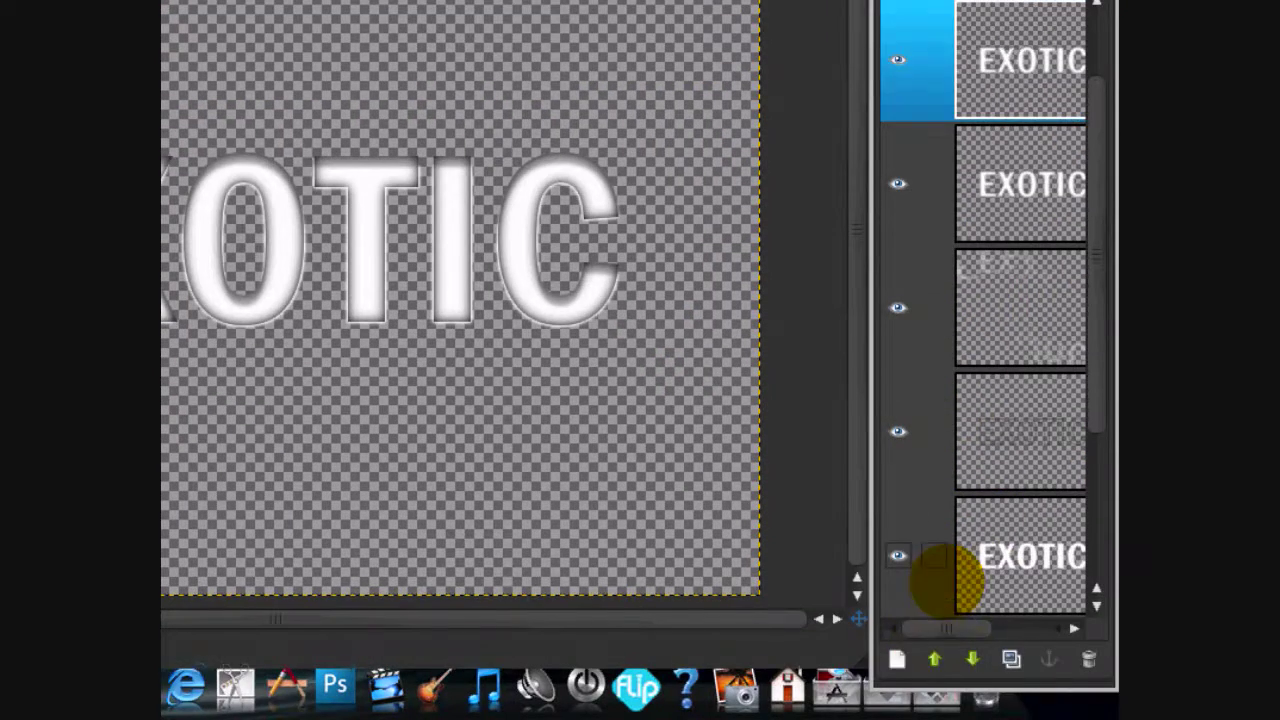
Raise the merged and third EXOTIC layers, show the background again, and select the top layer
click(933, 660)
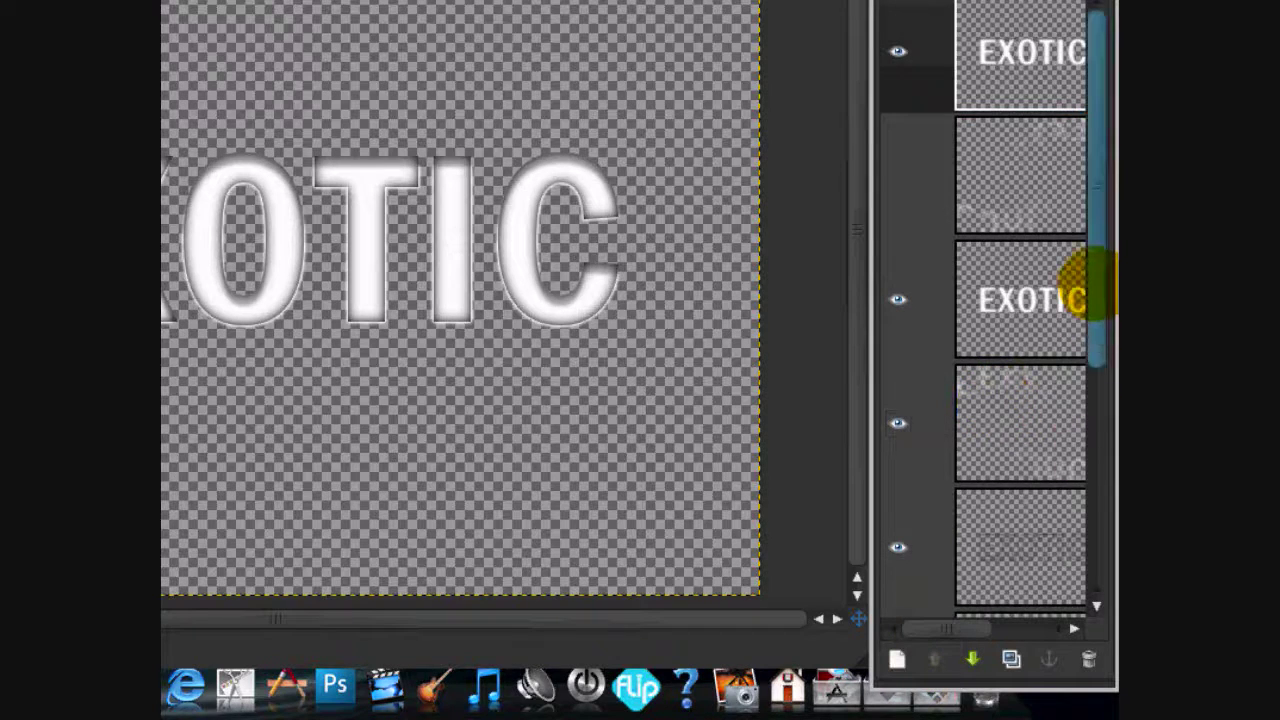
click(1030, 268)
click(933, 660)
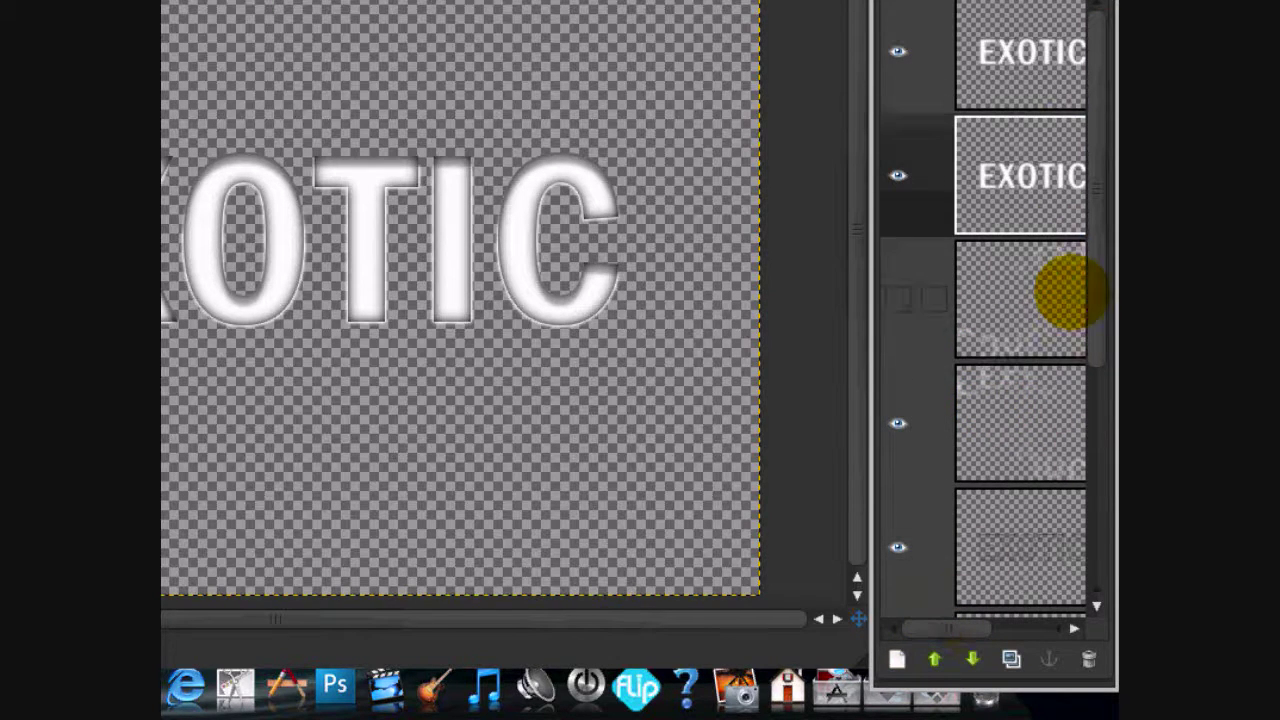
drag(1094, 306, 1074, 591)
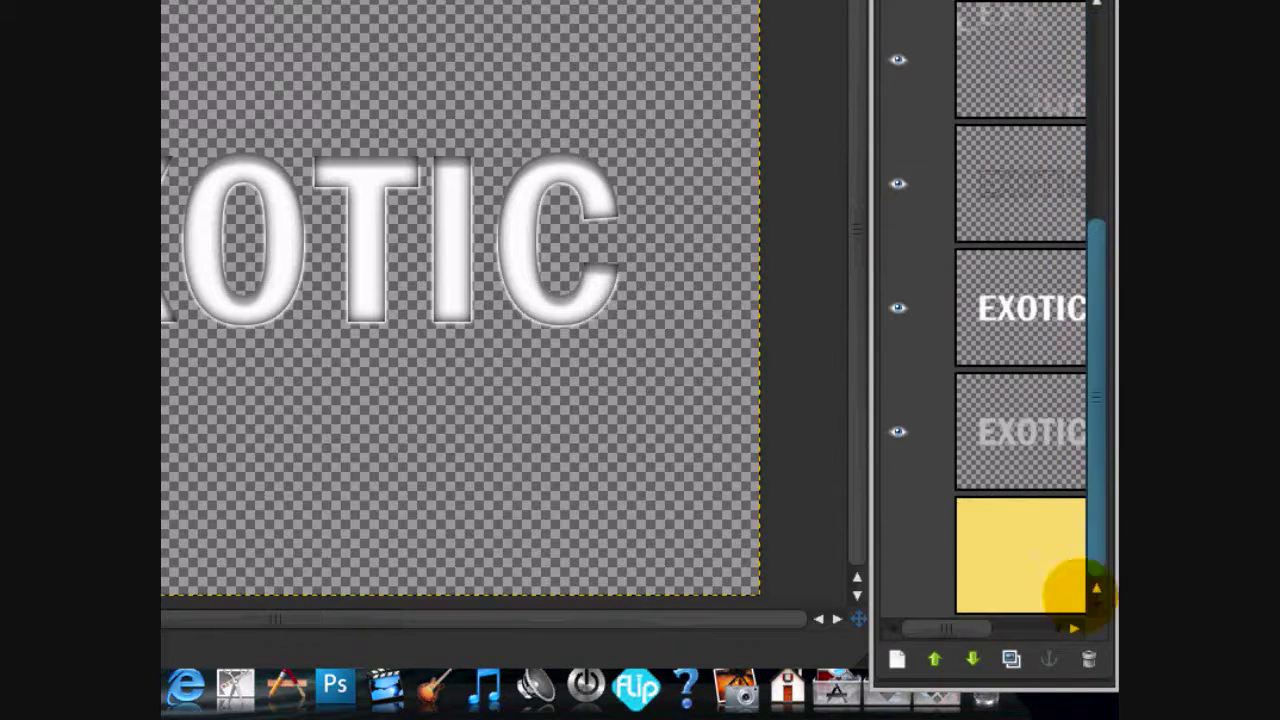
click(912, 552)
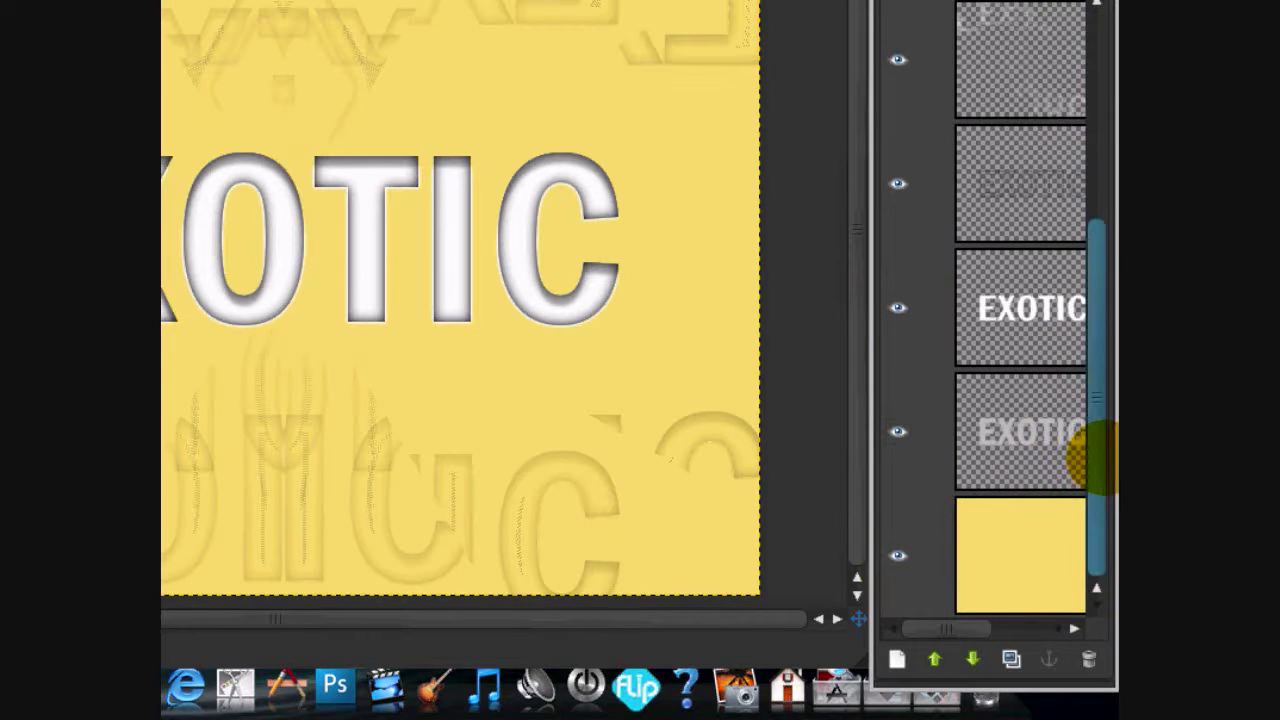
drag(1089, 451, 1100, 235)
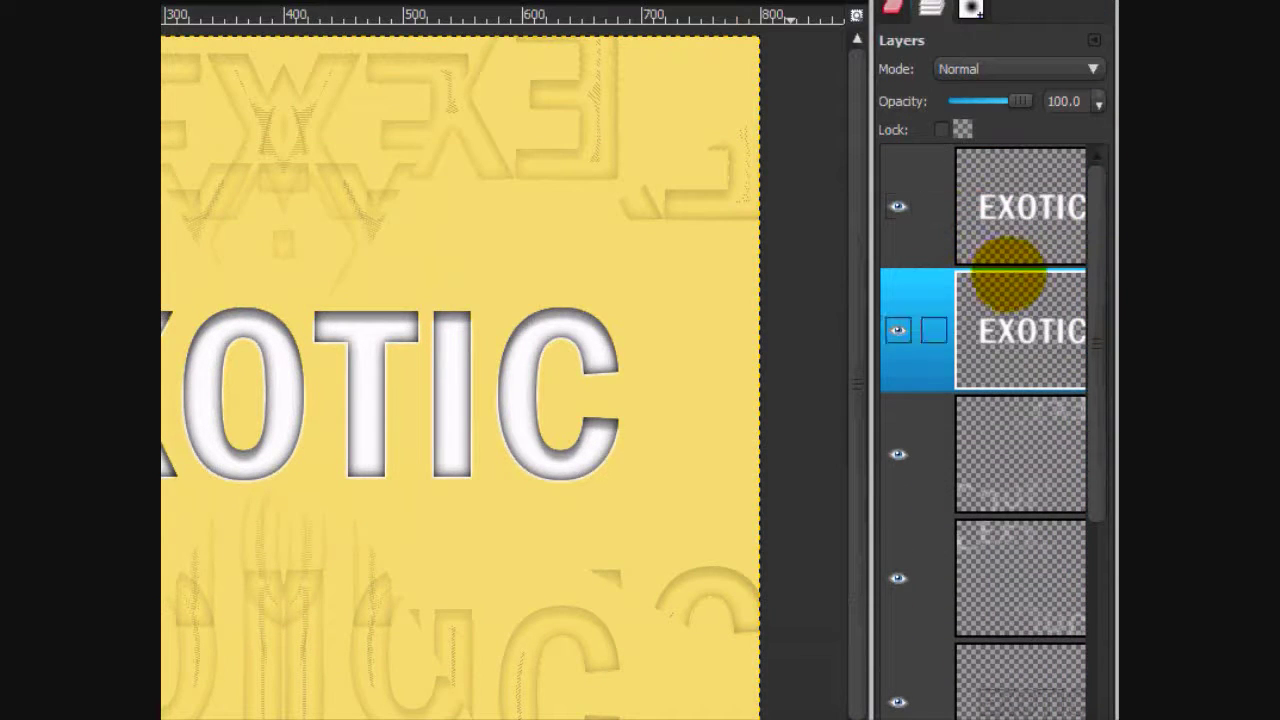
click(987, 222)
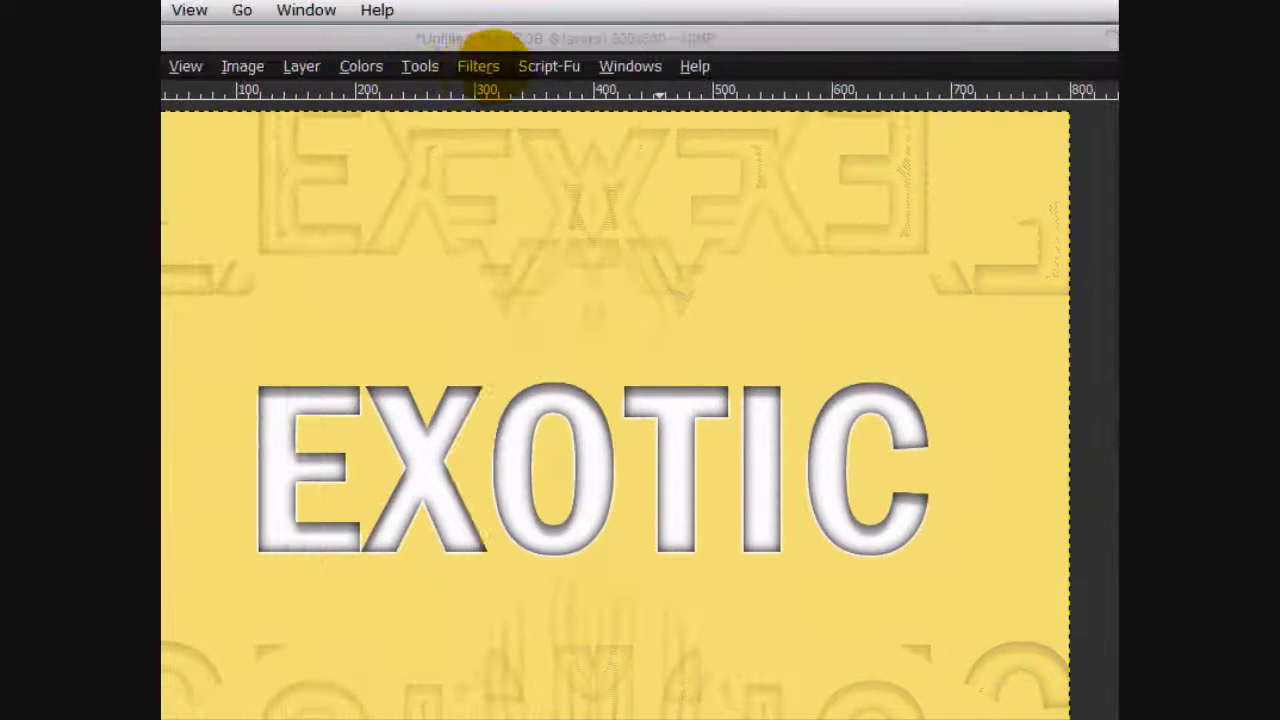
Apply Curve Bend to the merged EXOTIC copy with a reset, zigzag multi-peak upper curve
click(478, 66)
mouse_move(520, 316)
mouse_move(490, 264)
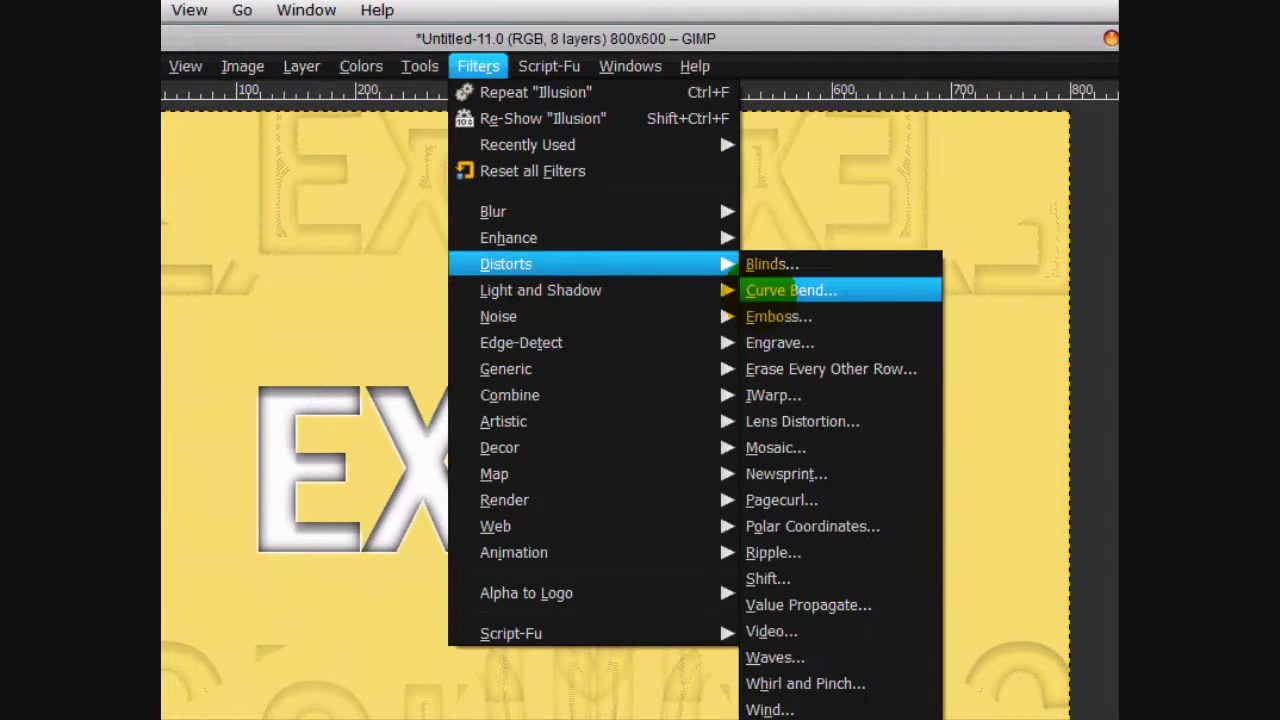
click(765, 290)
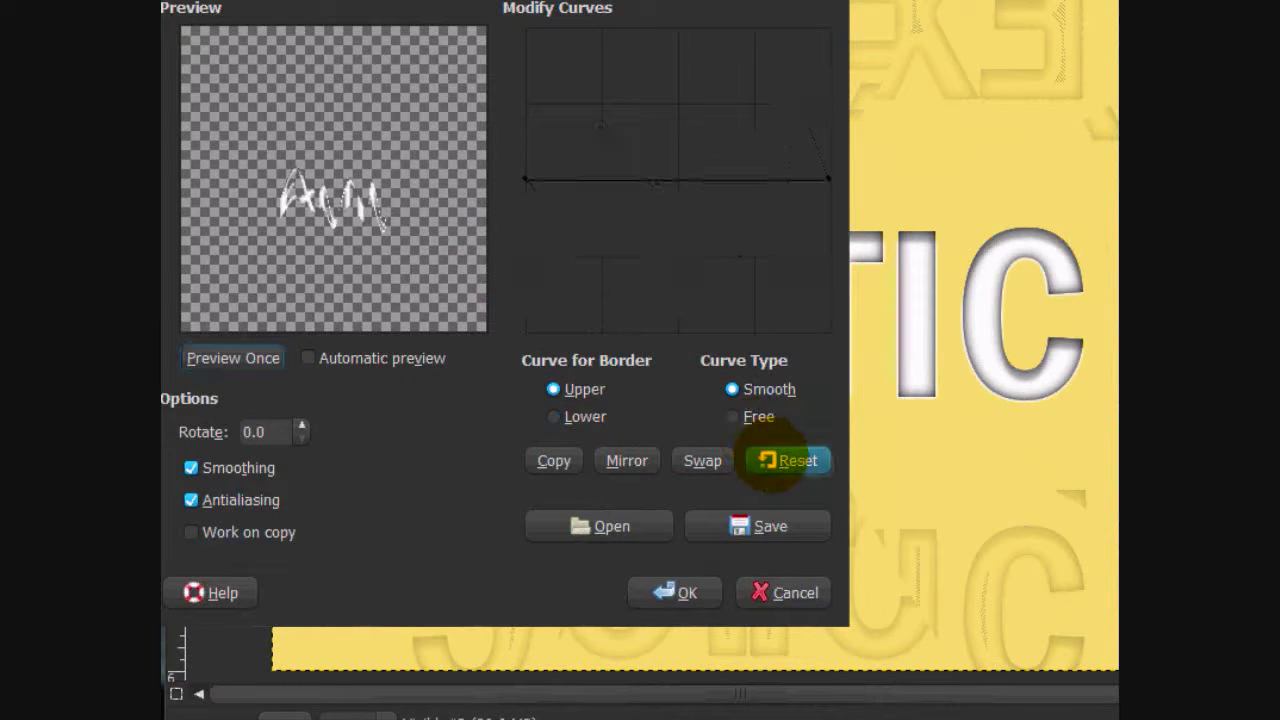
click(788, 460)
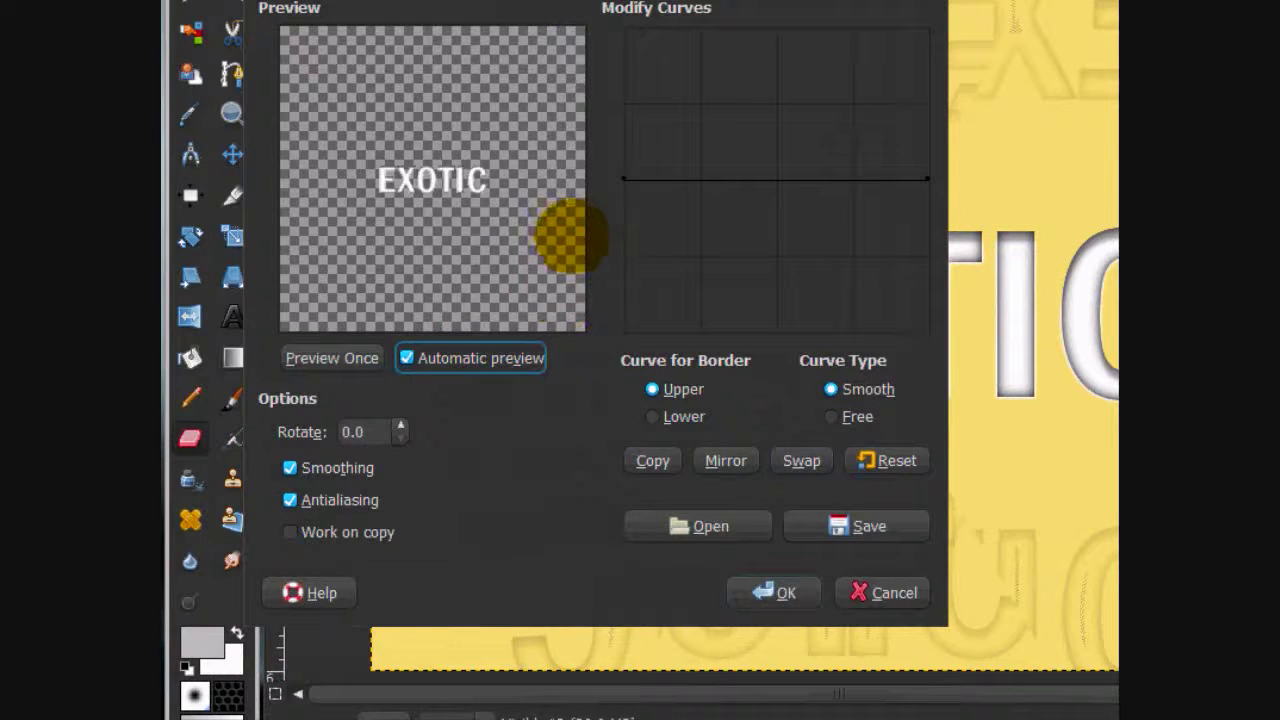
drag(628, 179, 641, 127)
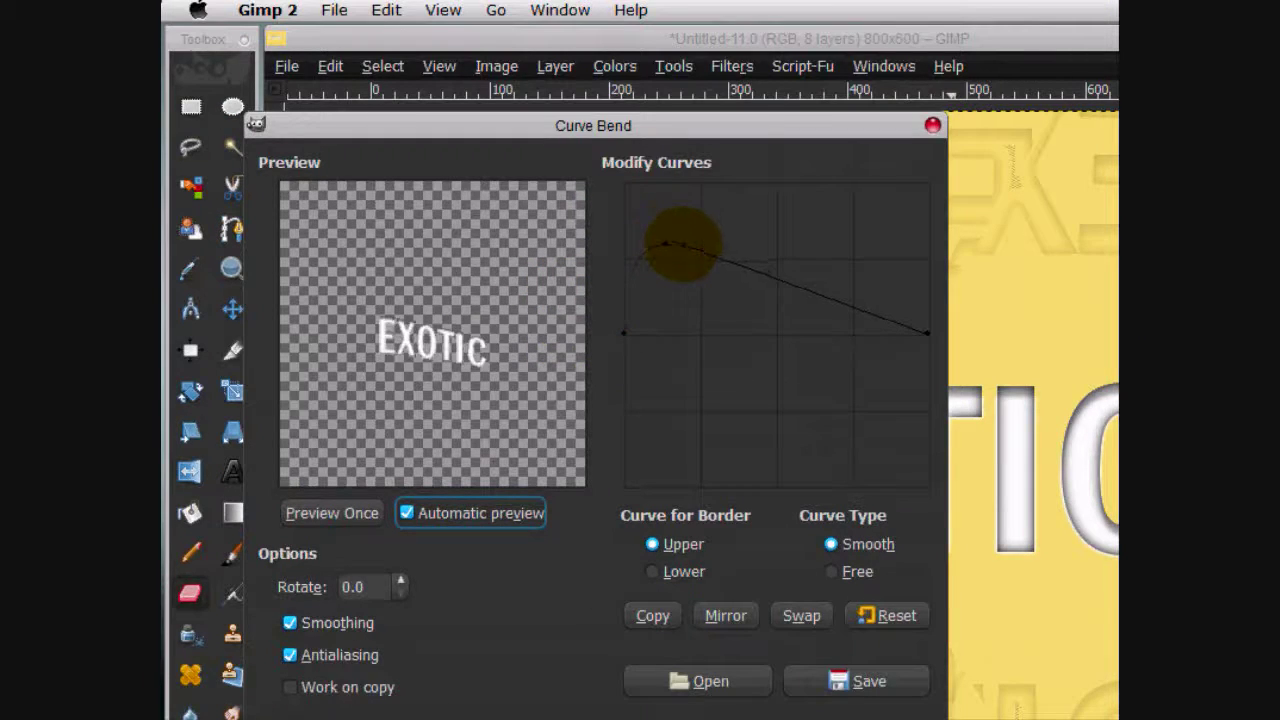
drag(682, 244, 728, 316)
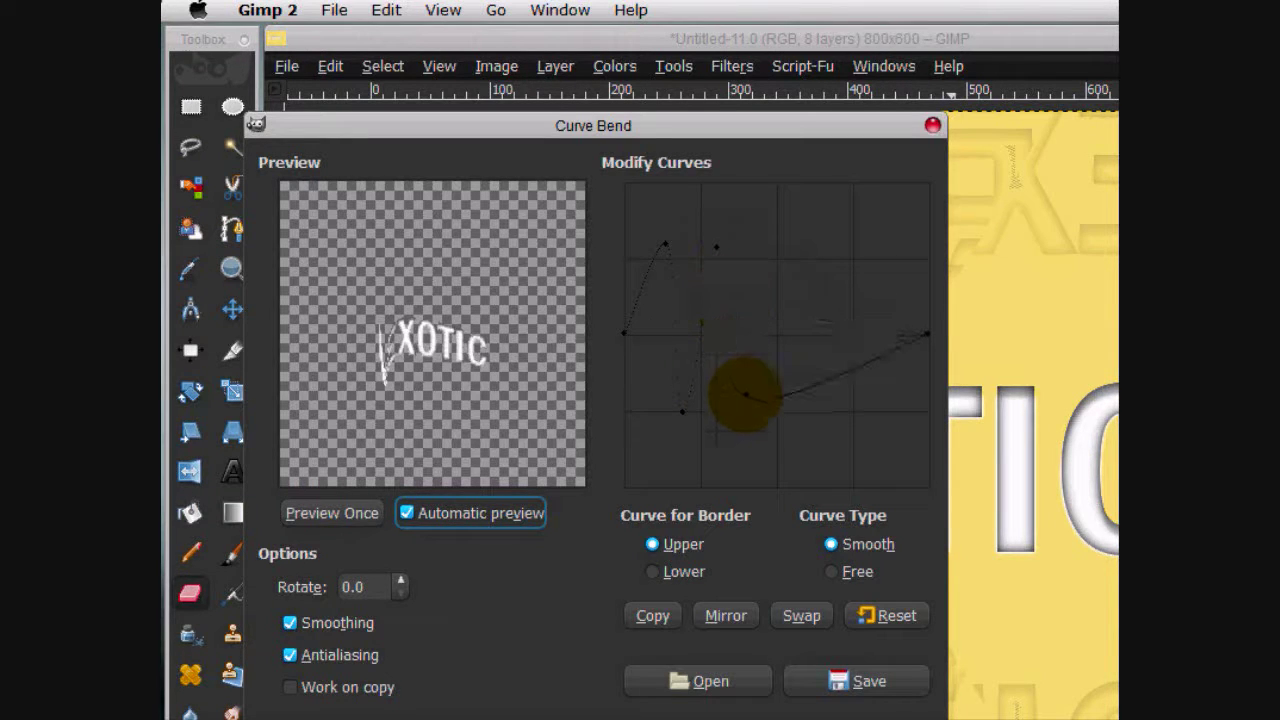
drag(780, 407, 845, 279)
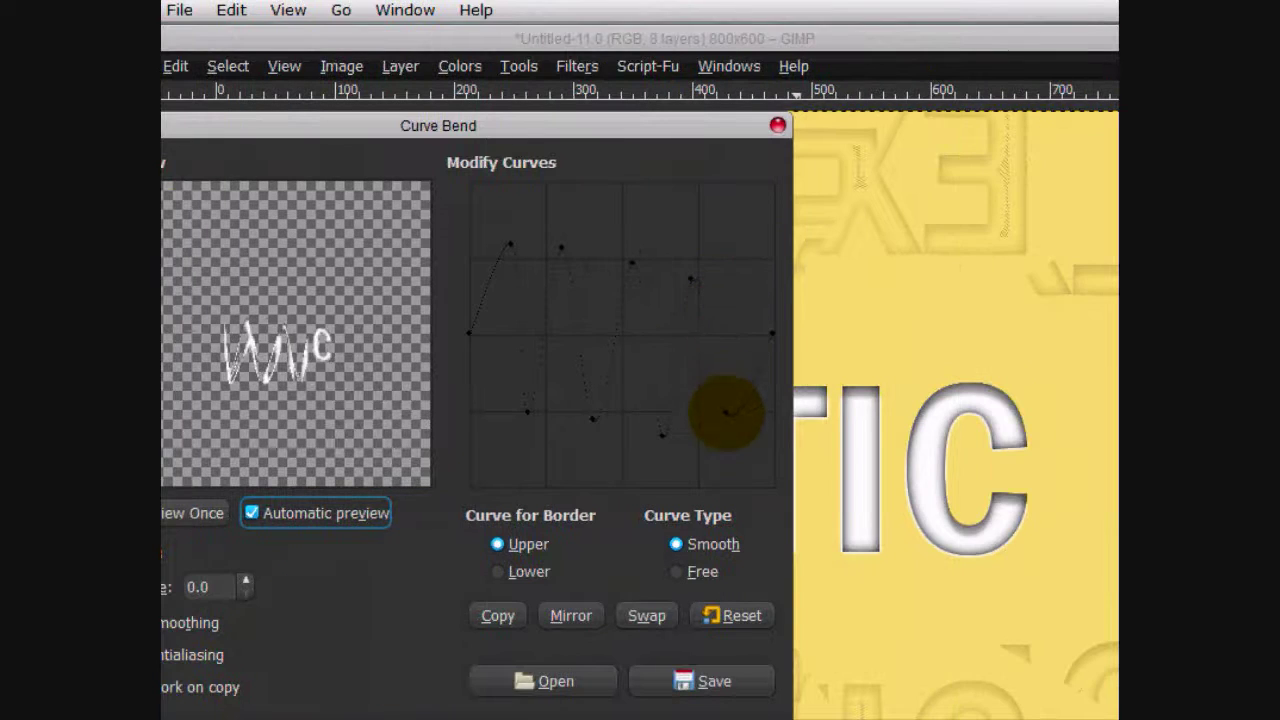
drag(692, 407, 725, 413)
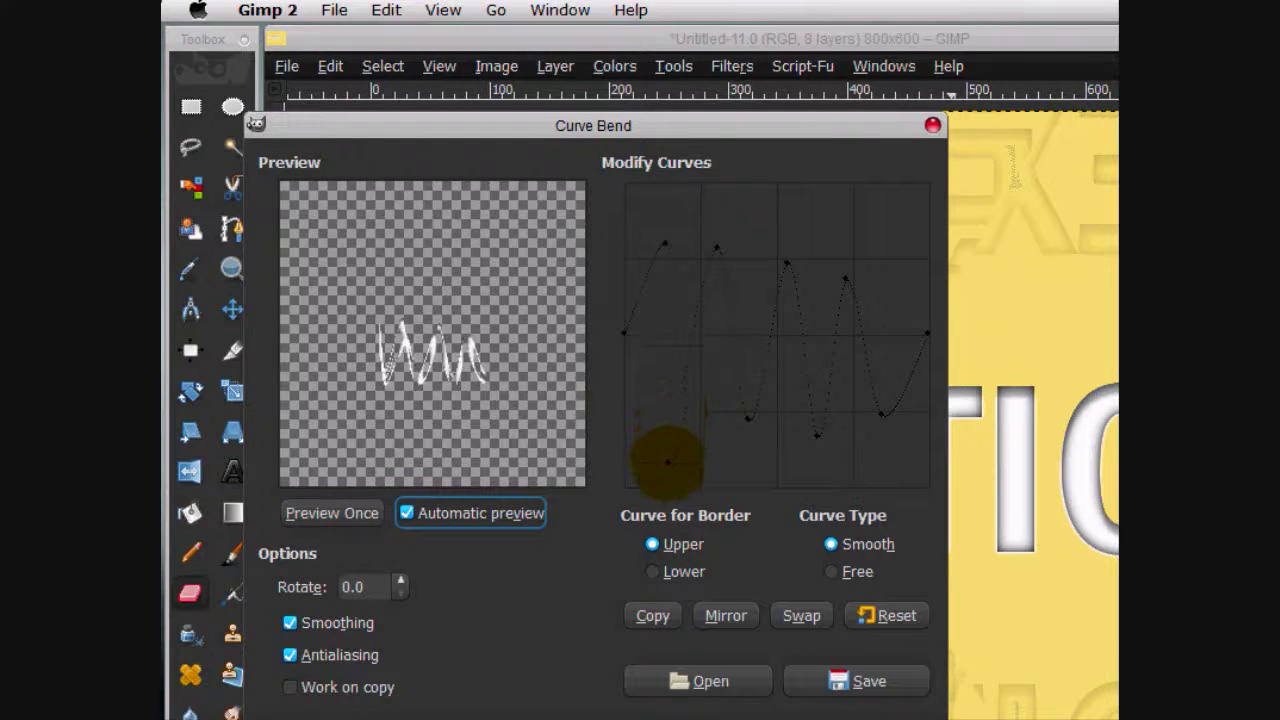
click(750, 417)
click(656, 210)
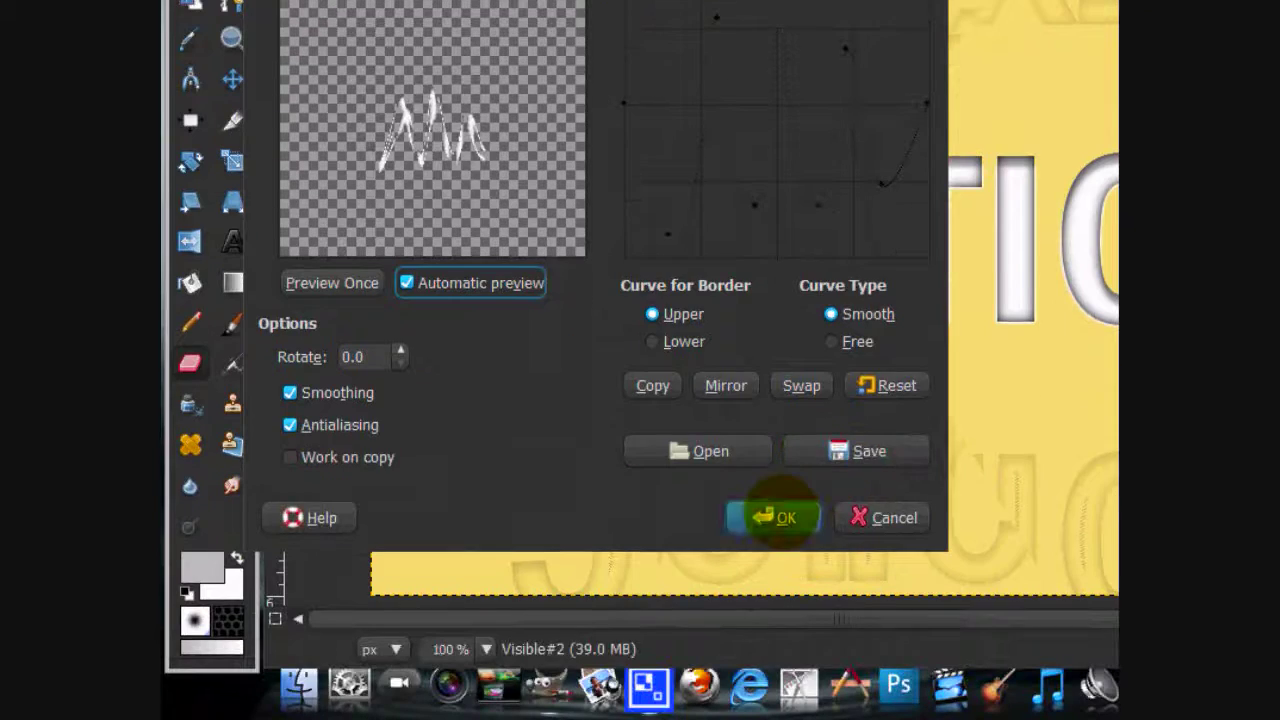
click(771, 514)
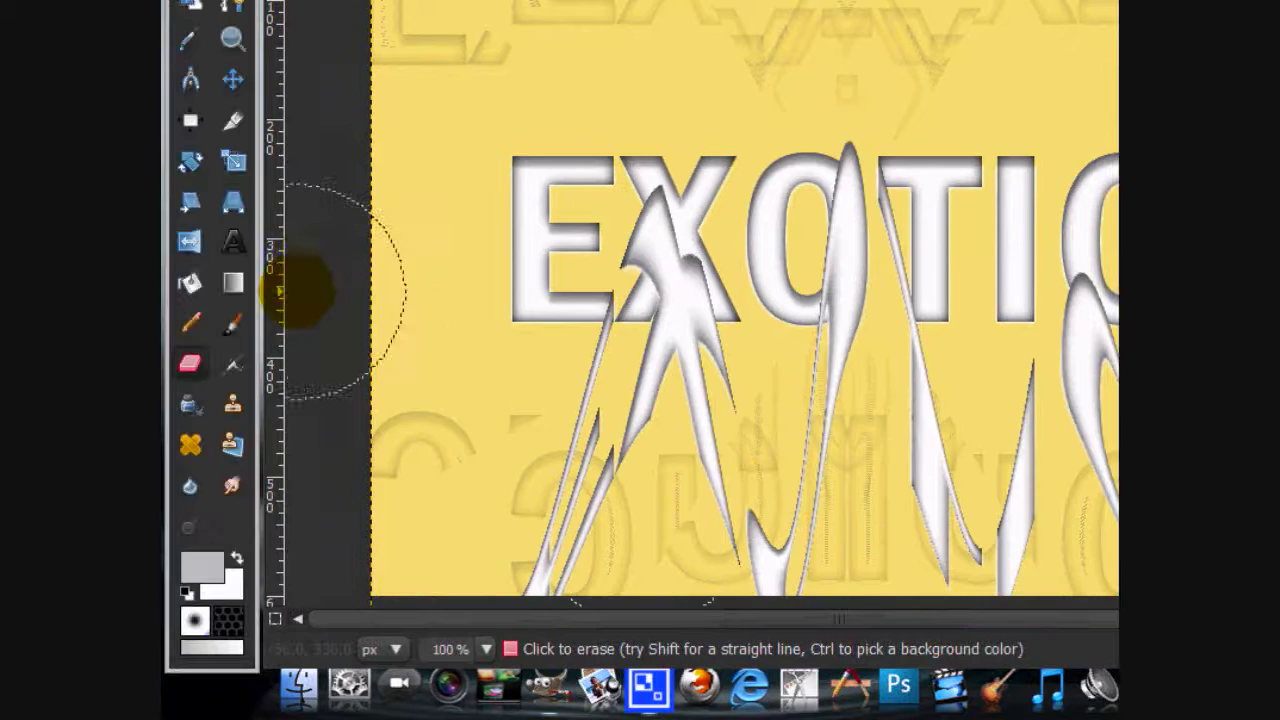
Move the wave strokes upward on the canvas and blend the layer in Overlay mode
click(245, 232)
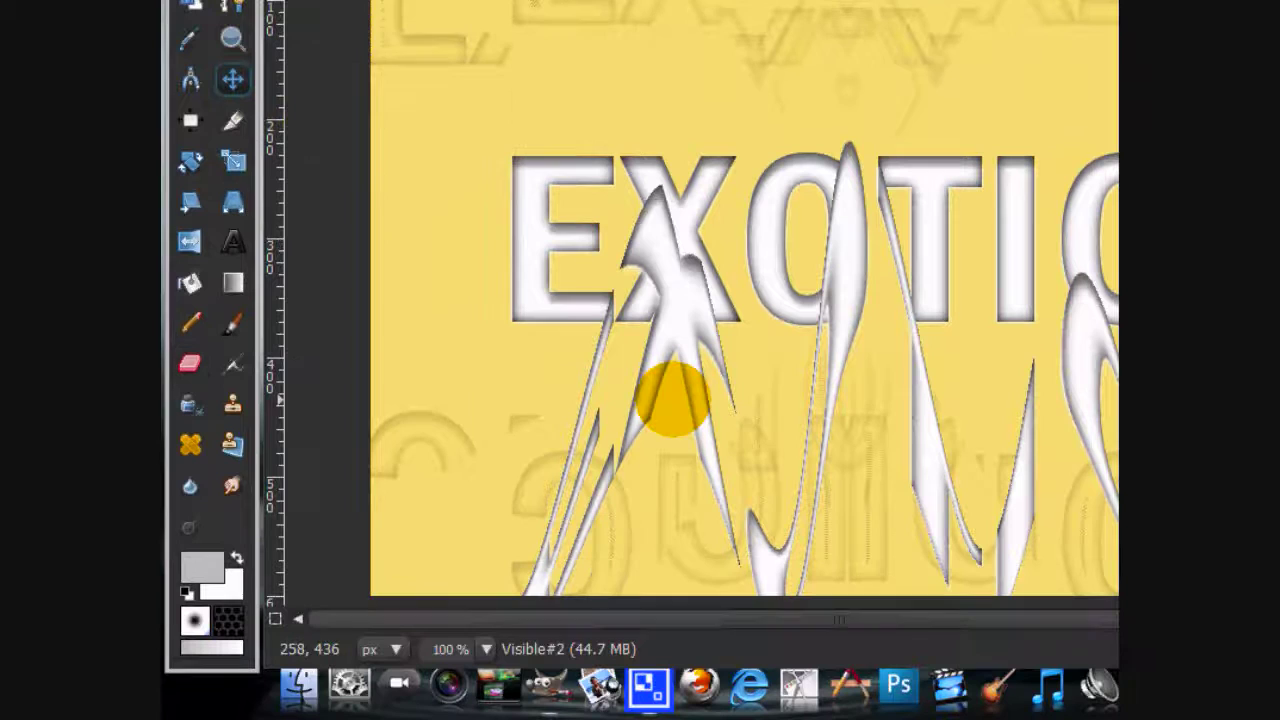
drag(689, 396, 688, 239)
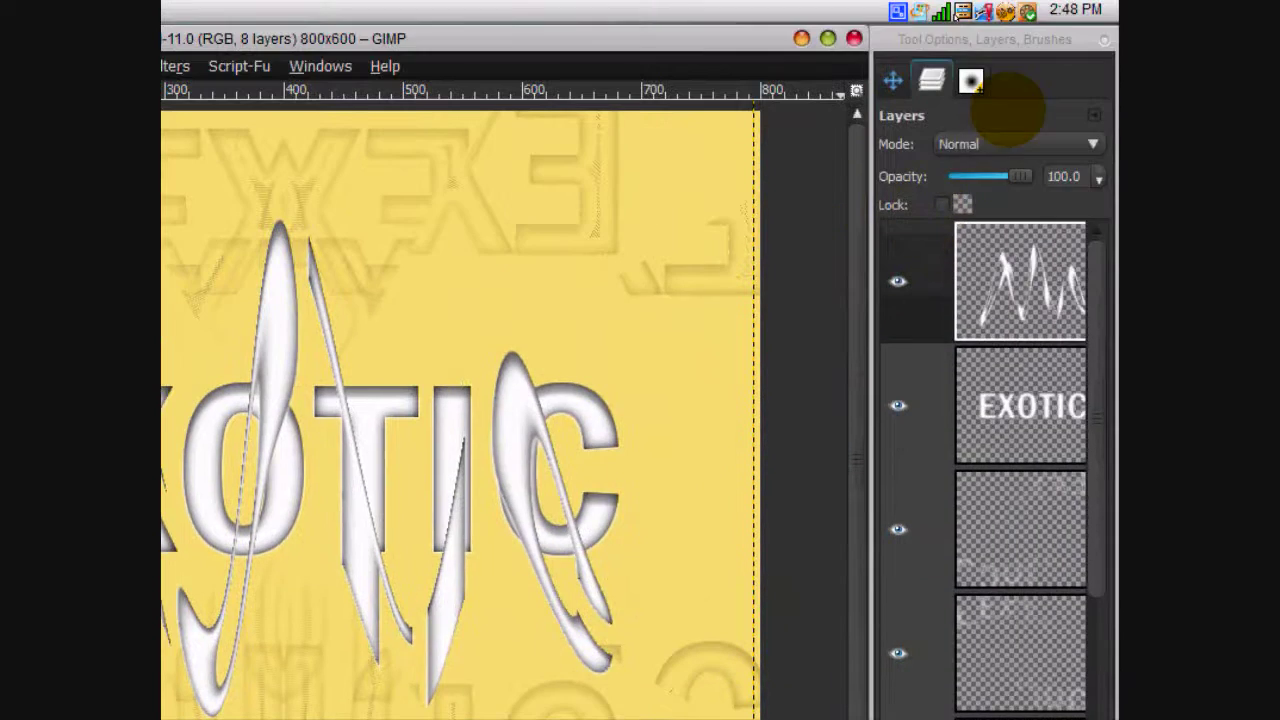
click(1000, 144)
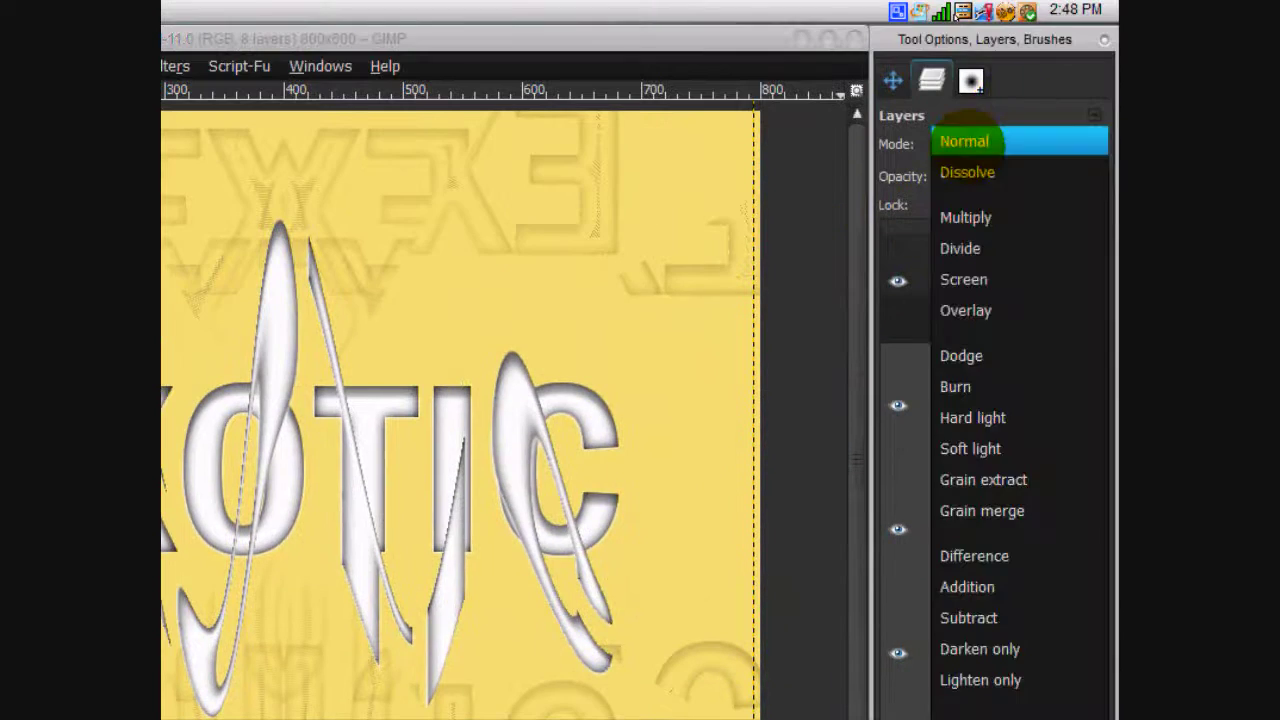
click(966, 310)
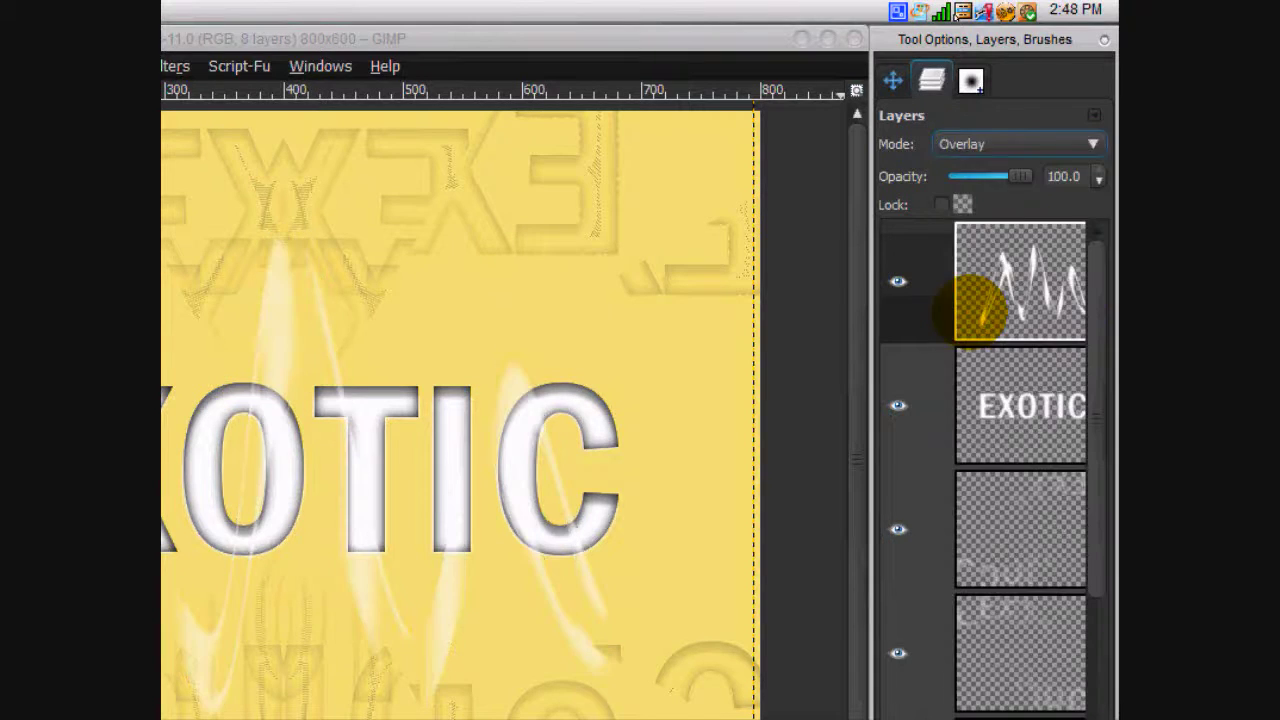
click(970, 143)
click(966, 141)
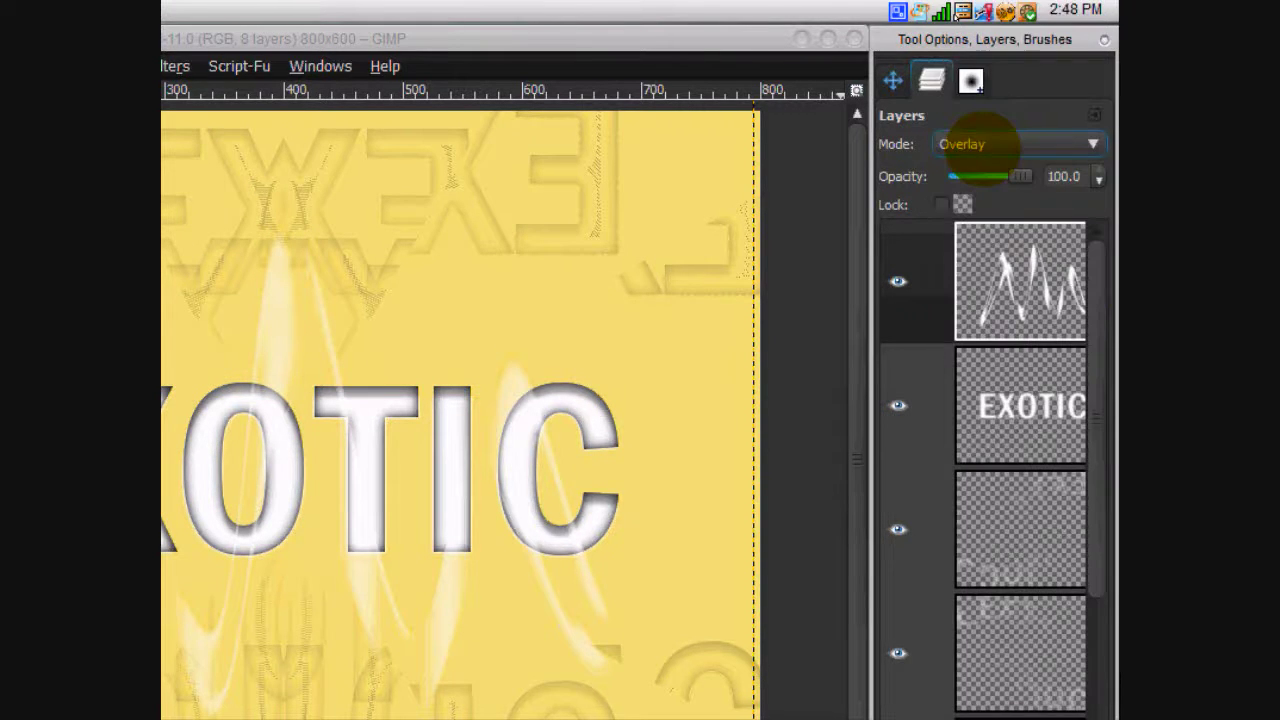
Lower the wave layer to the bottom, then raise it once to sit above the background
click(972, 658)
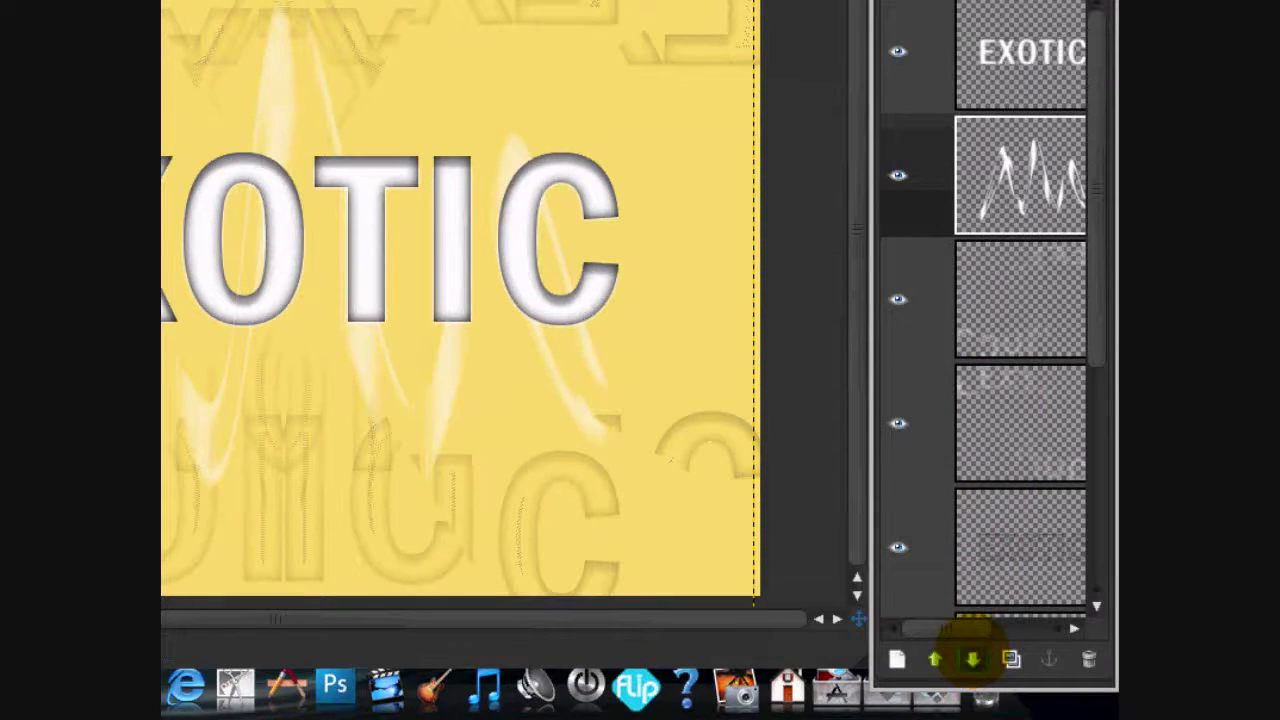
click(972, 658)
click(972, 658)
click(972, 658)
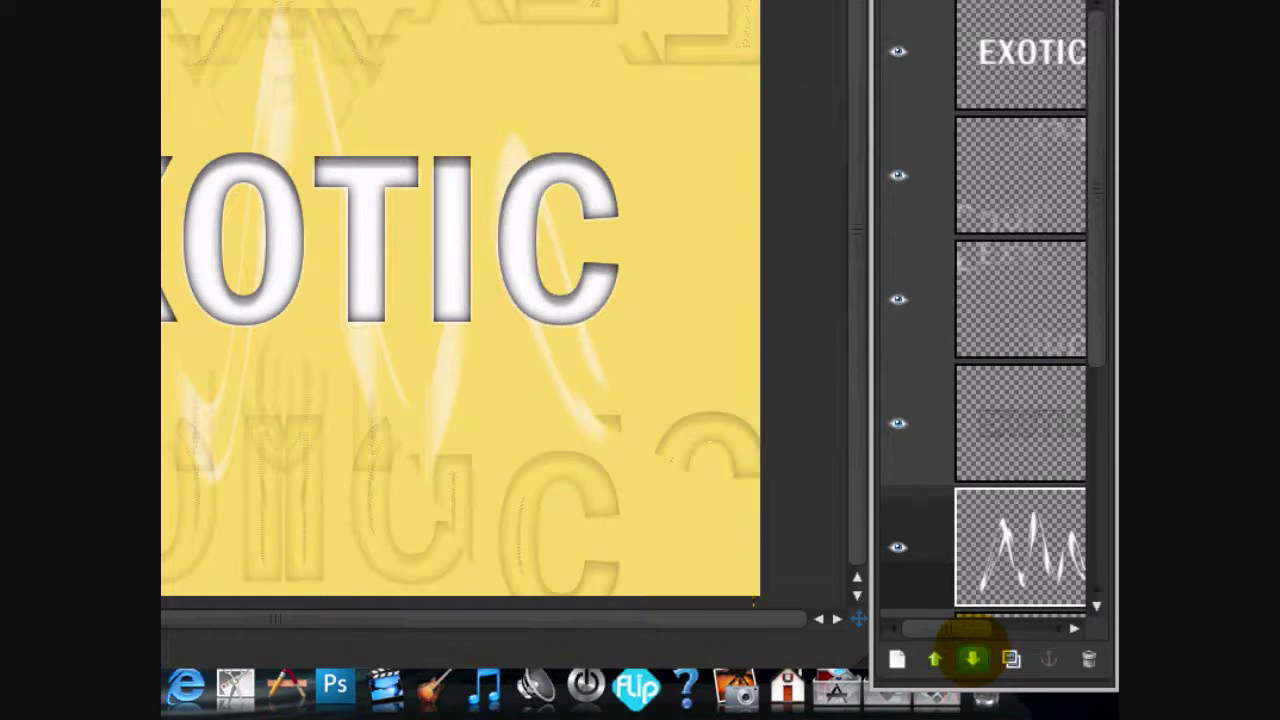
click(972, 658)
click(972, 658)
click(972, 658)
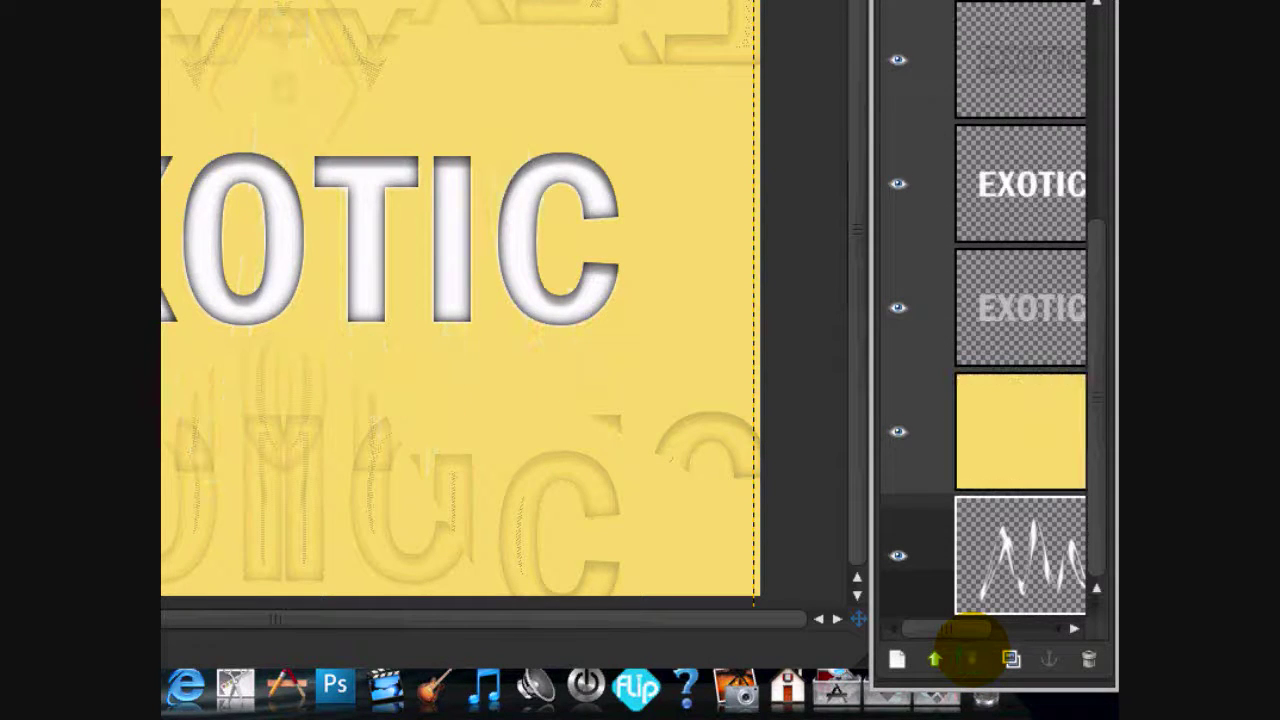
click(934, 658)
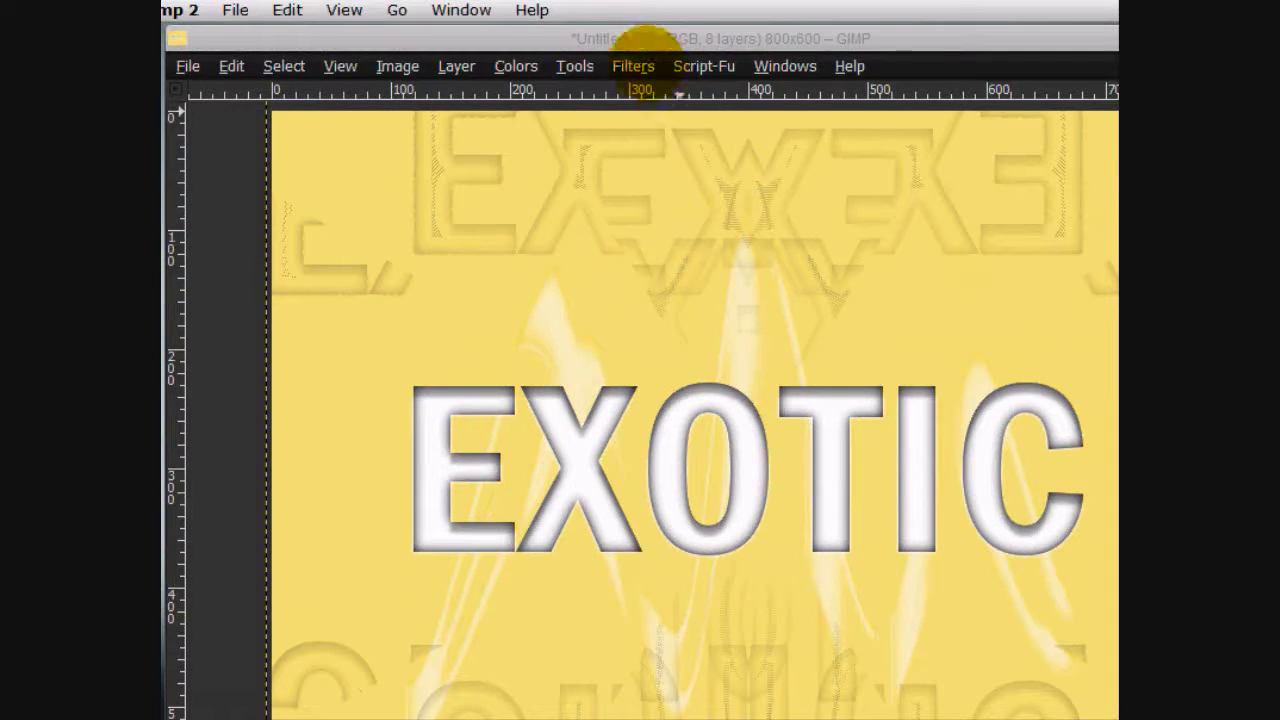
Select the top EXOTIC text layer in the Layers panel
click(632, 62)
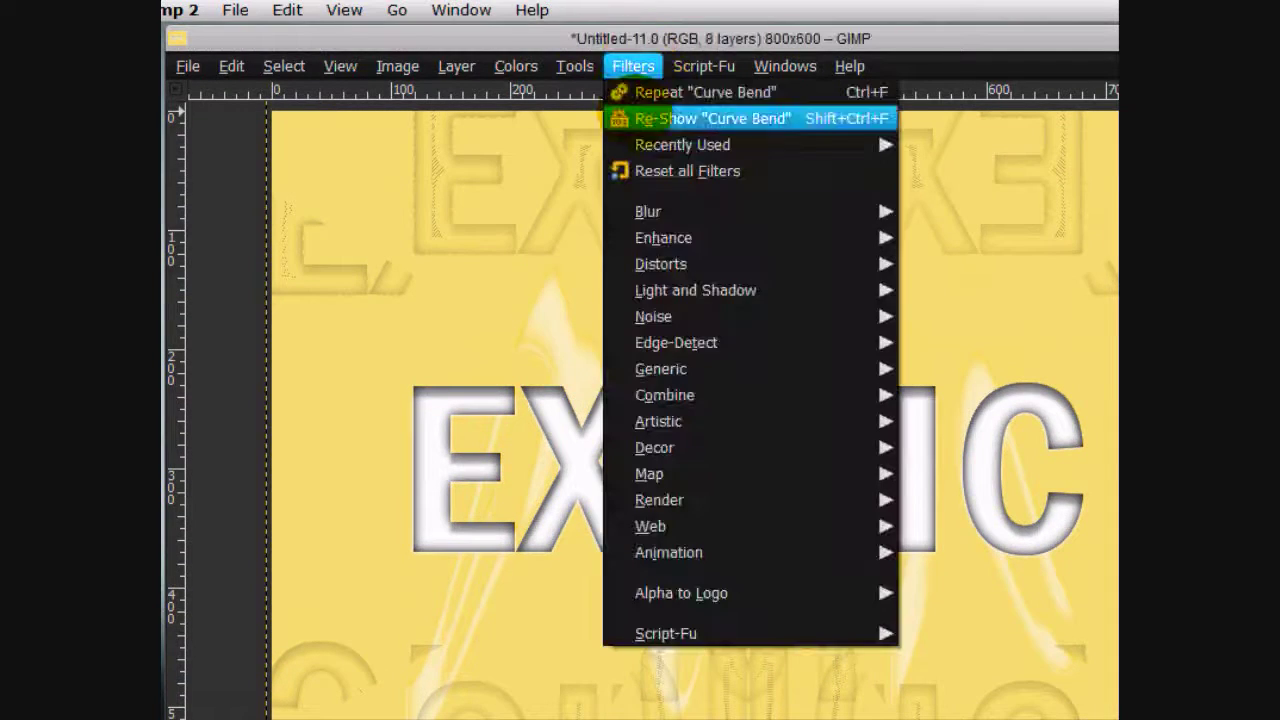
mouse_move(680, 342)
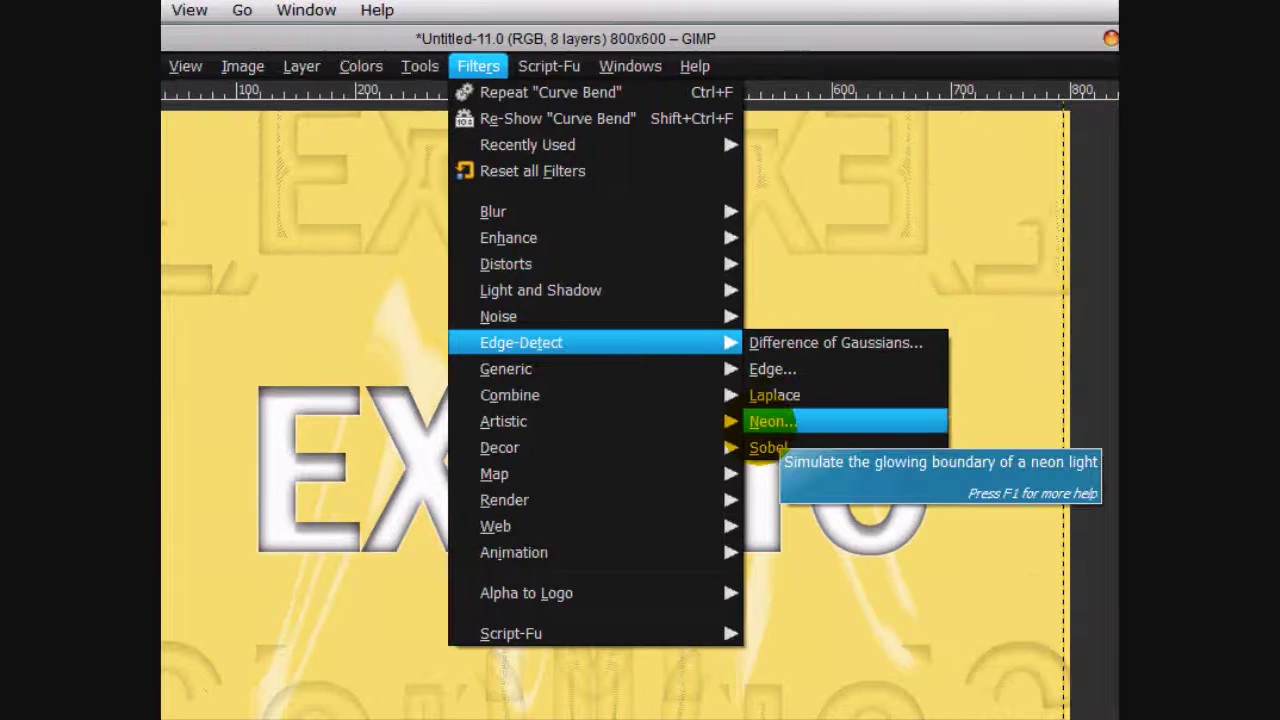
click(863, 257)
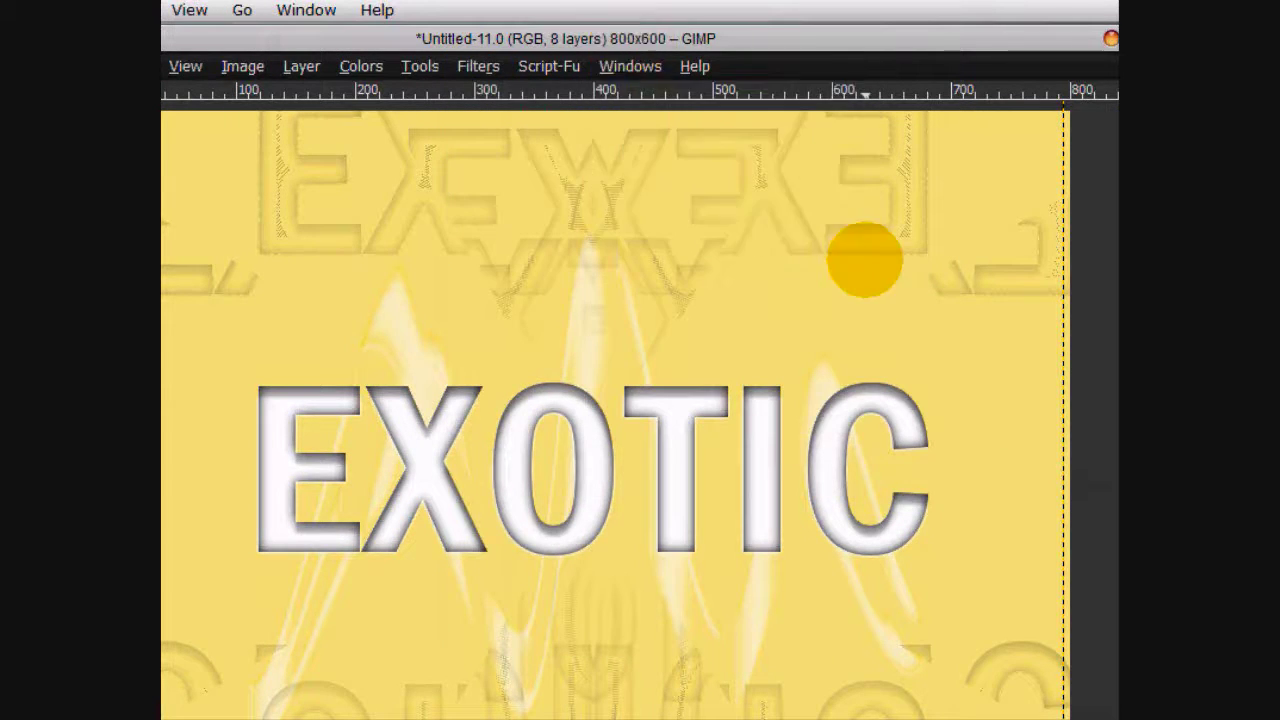
drag(1094, 455, 1094, 243)
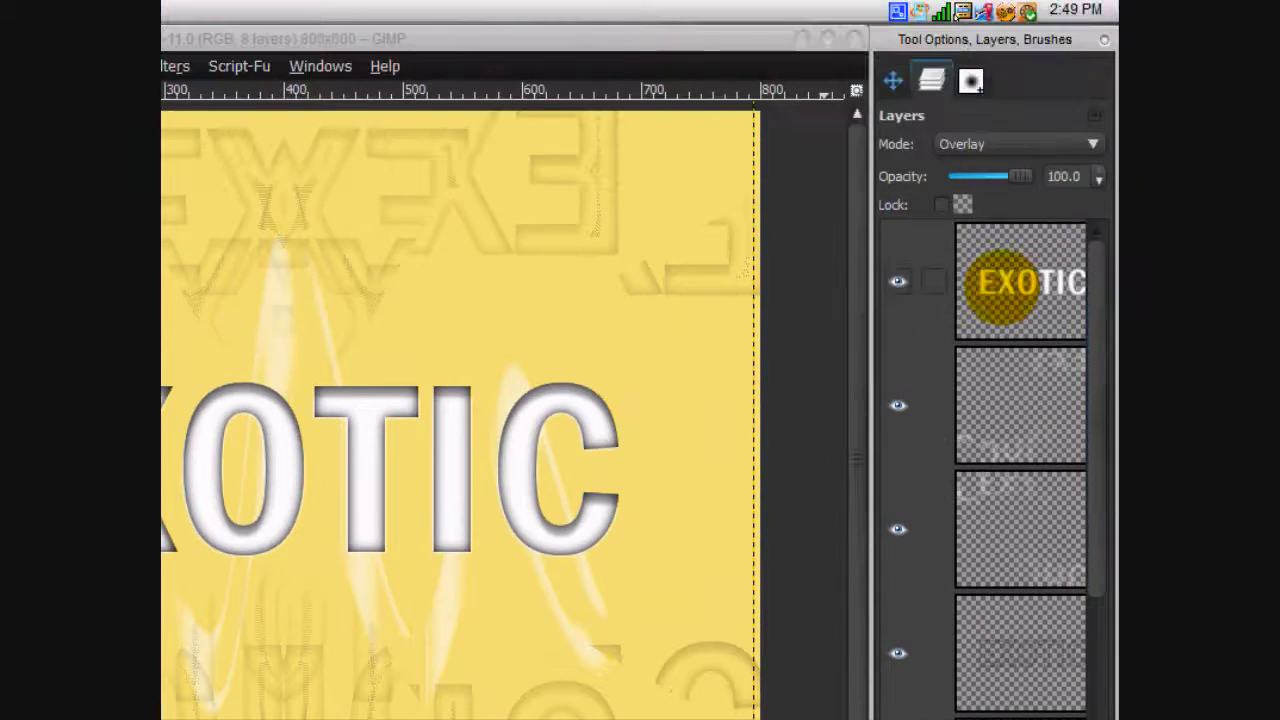
click(1006, 133)
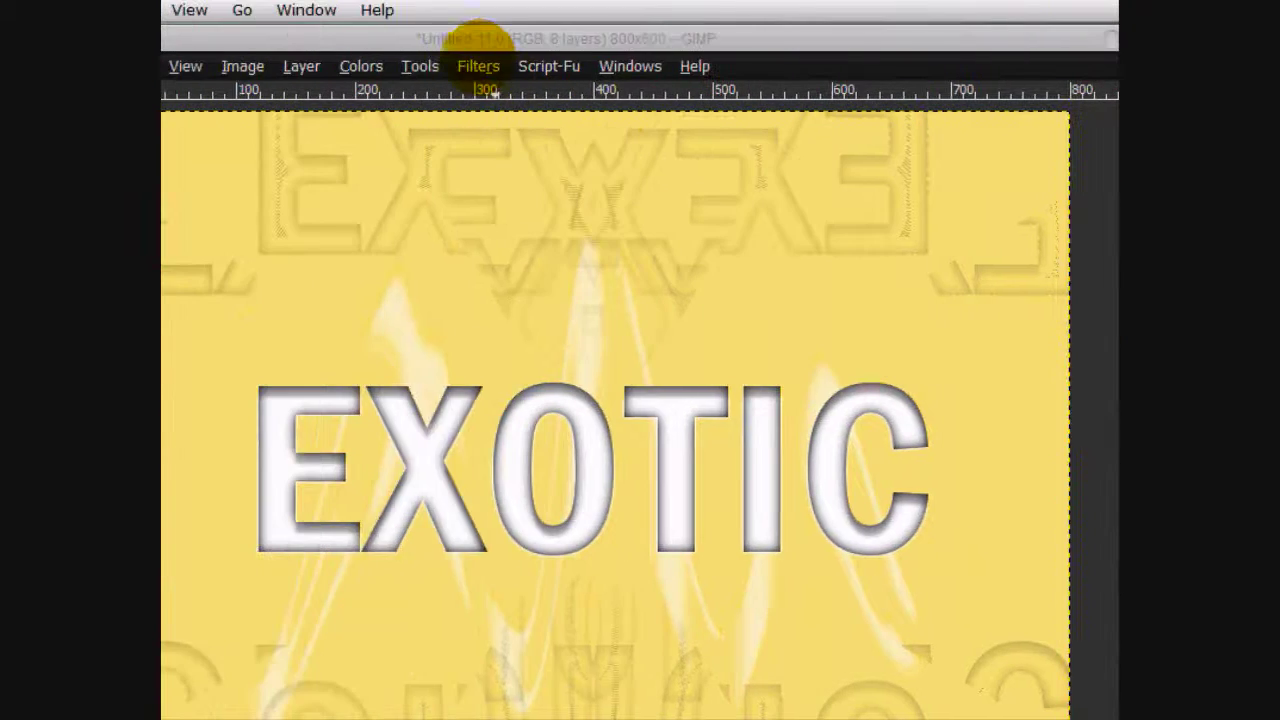
Apply Neon edge detection with radius 31.65 and amount 0
click(478, 64)
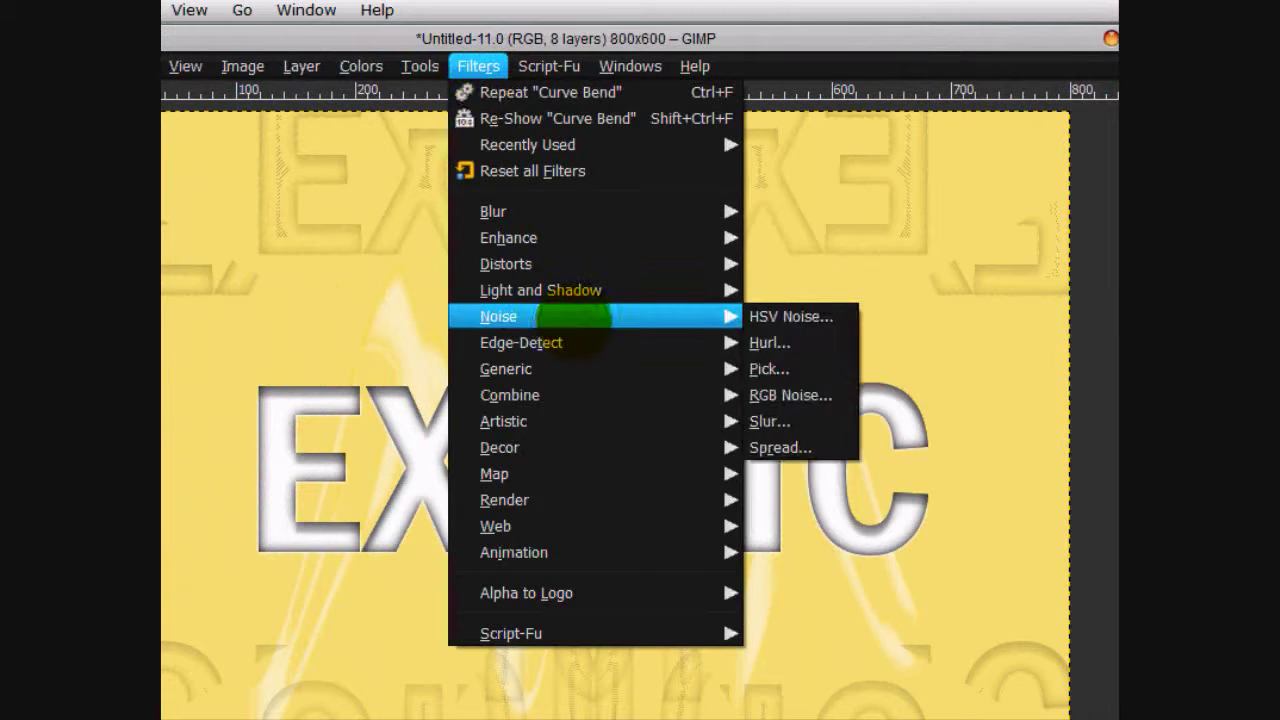
mouse_move(528, 340)
click(773, 421)
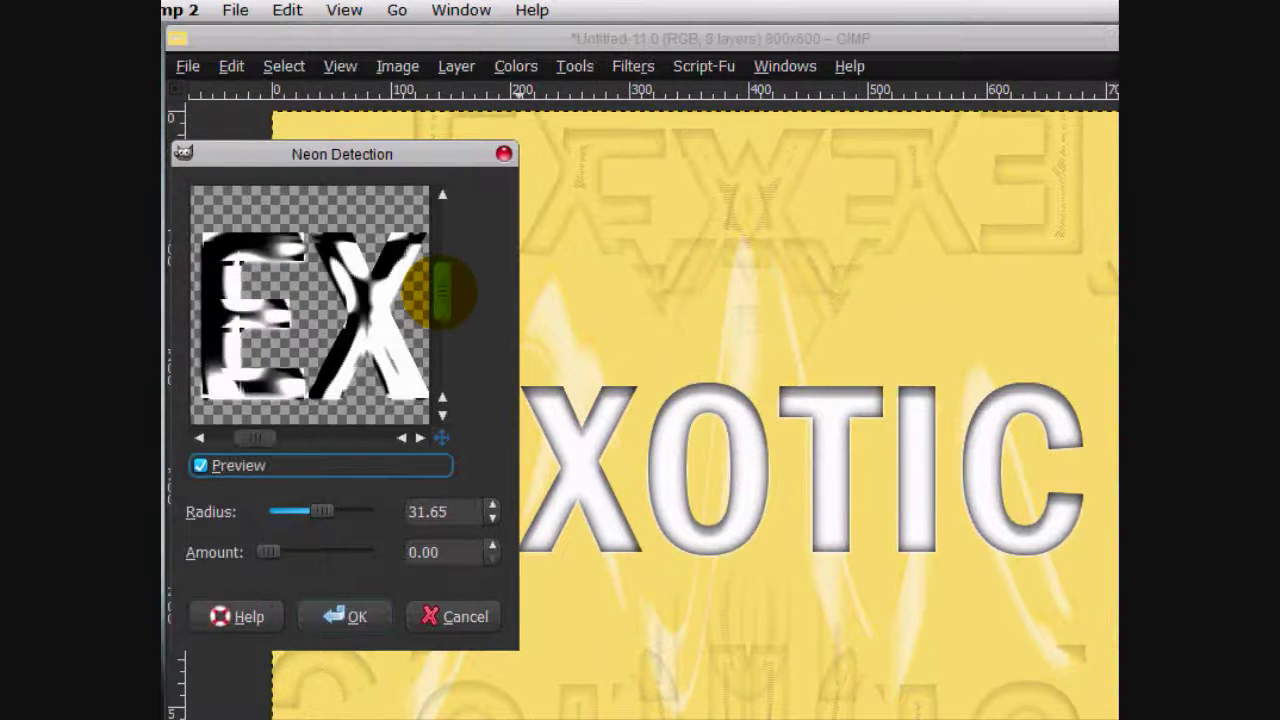
drag(440, 290, 443, 300)
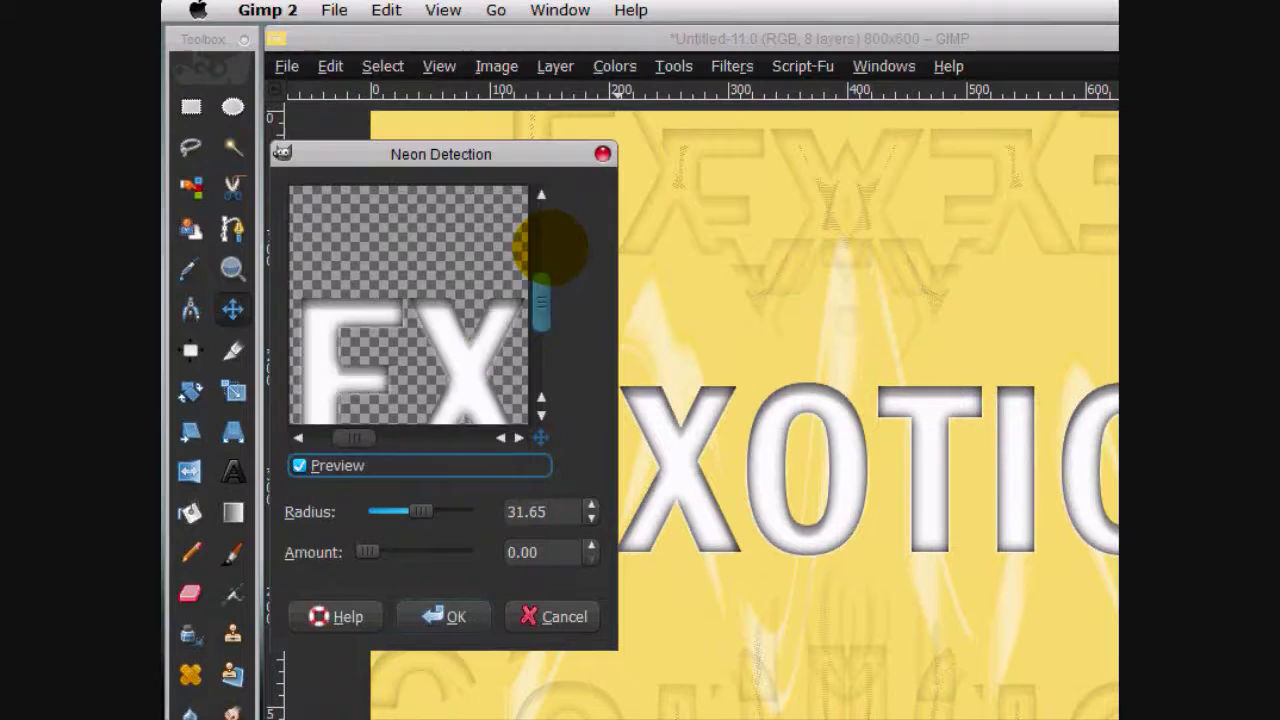
drag(550, 245, 537, 297)
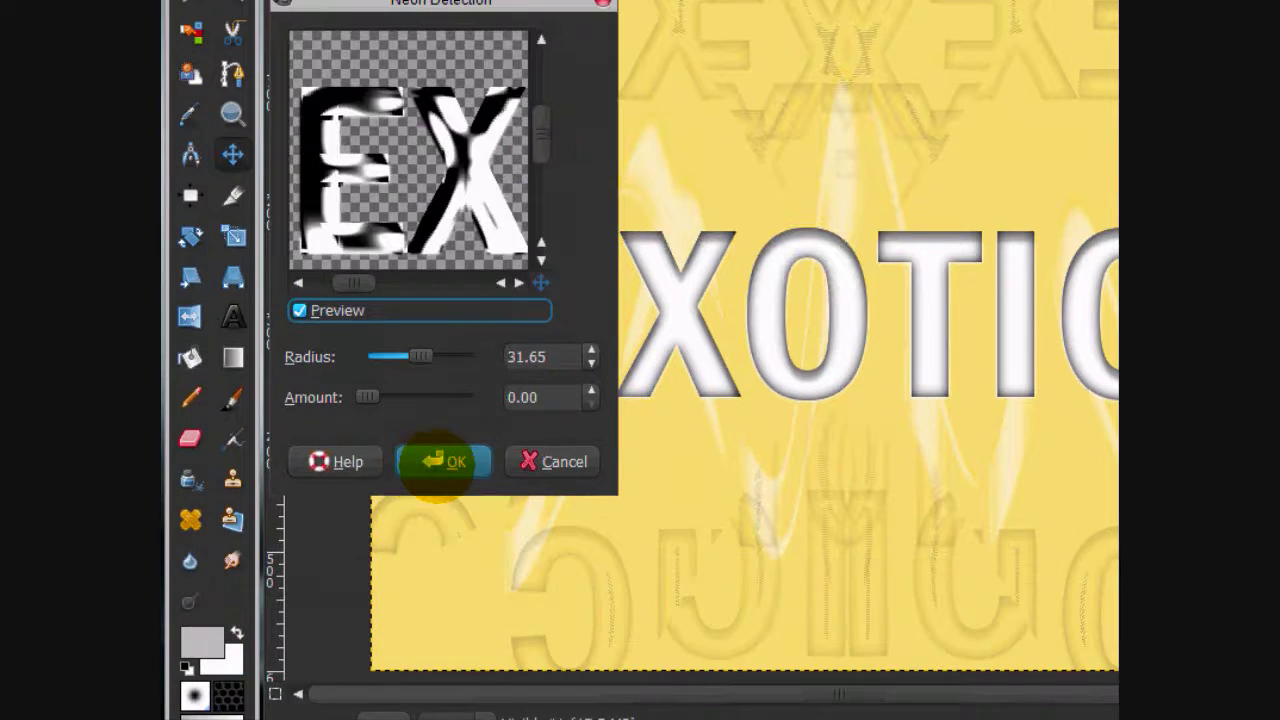
click(440, 462)
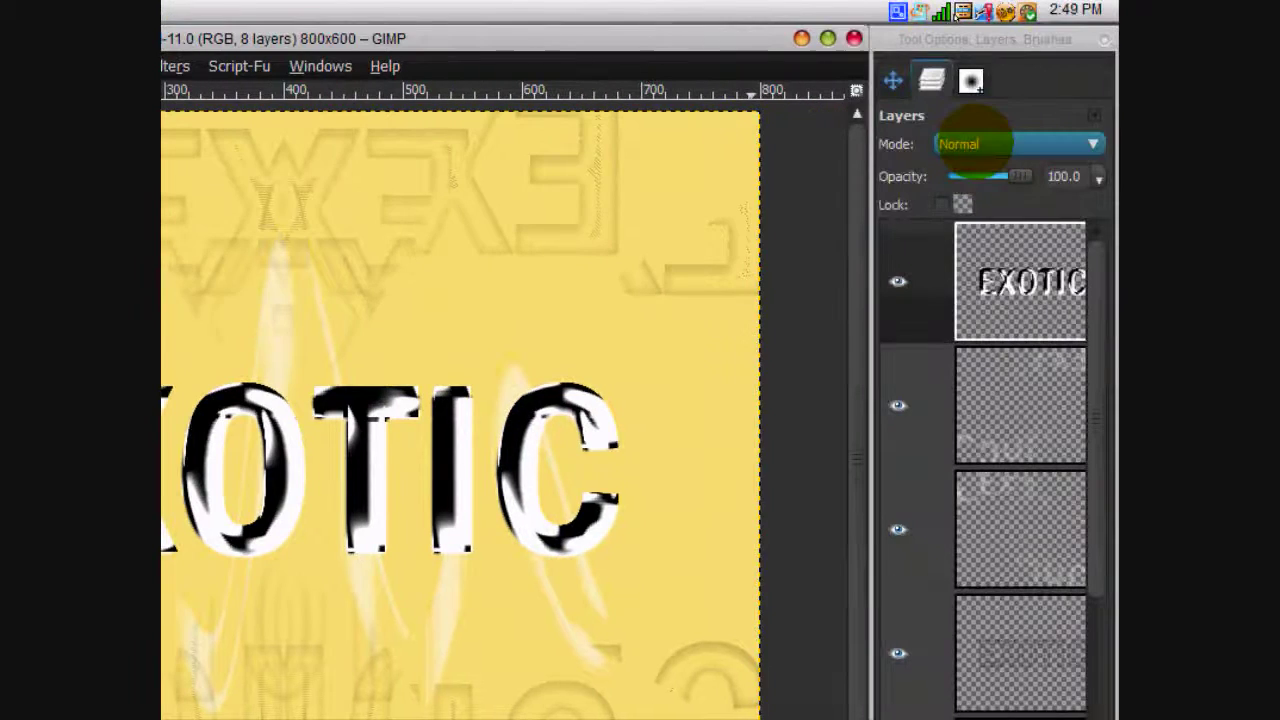
Set the neon EXOTIC layer to Overlay mode at 55.7% opacity
click(975, 144)
click(975, 305)
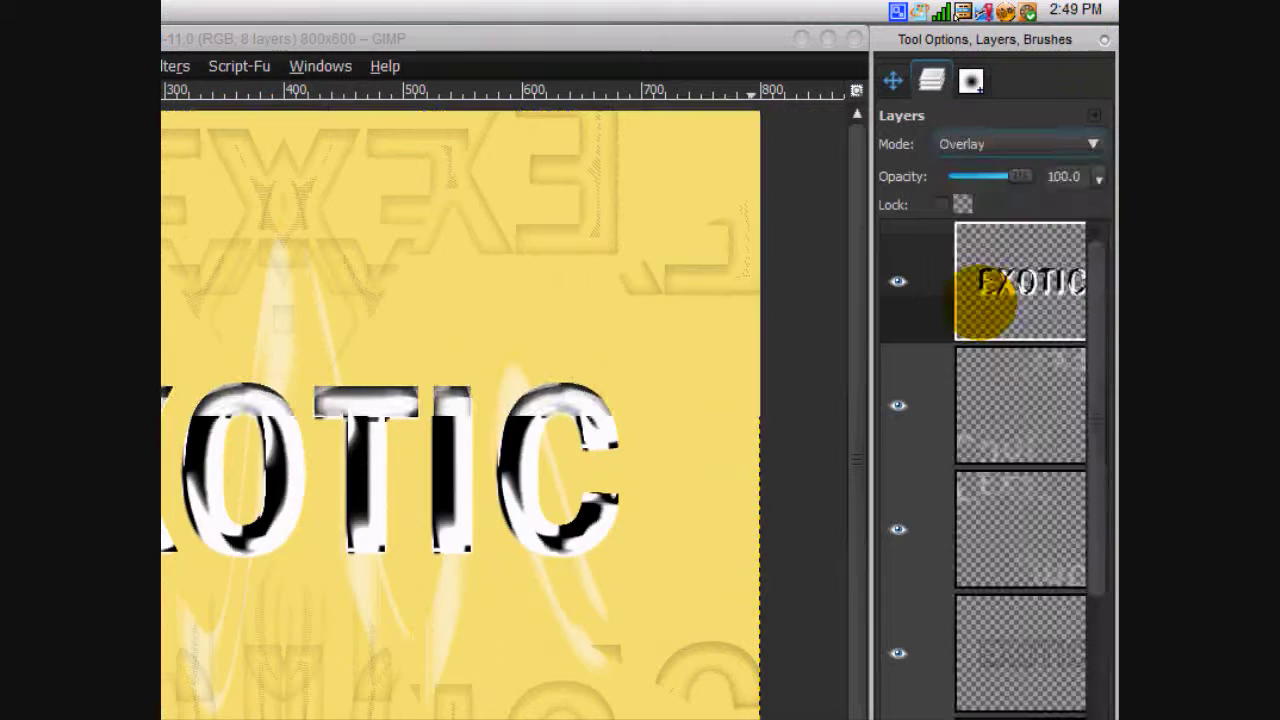
mouse_move(1018, 176)
mouse_down()
mouse_move(982, 180)
mouse_move(1000, 178)
mouse_up()
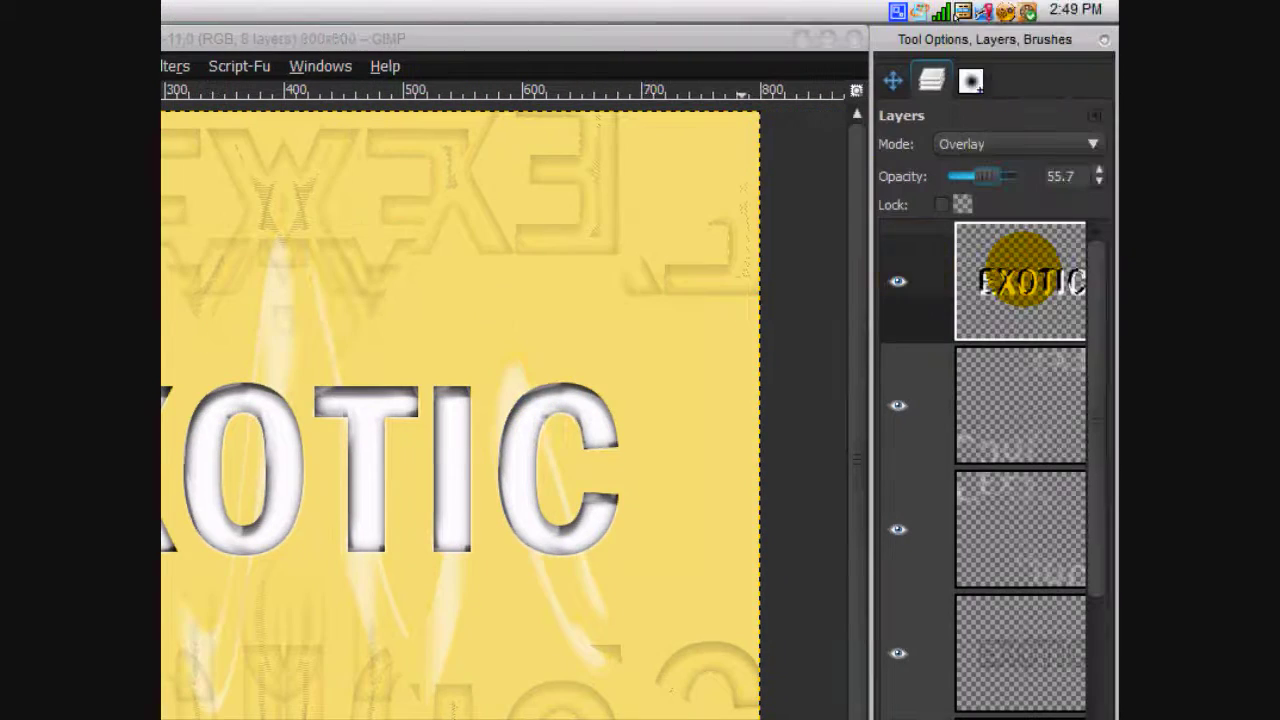
click(1014, 280)
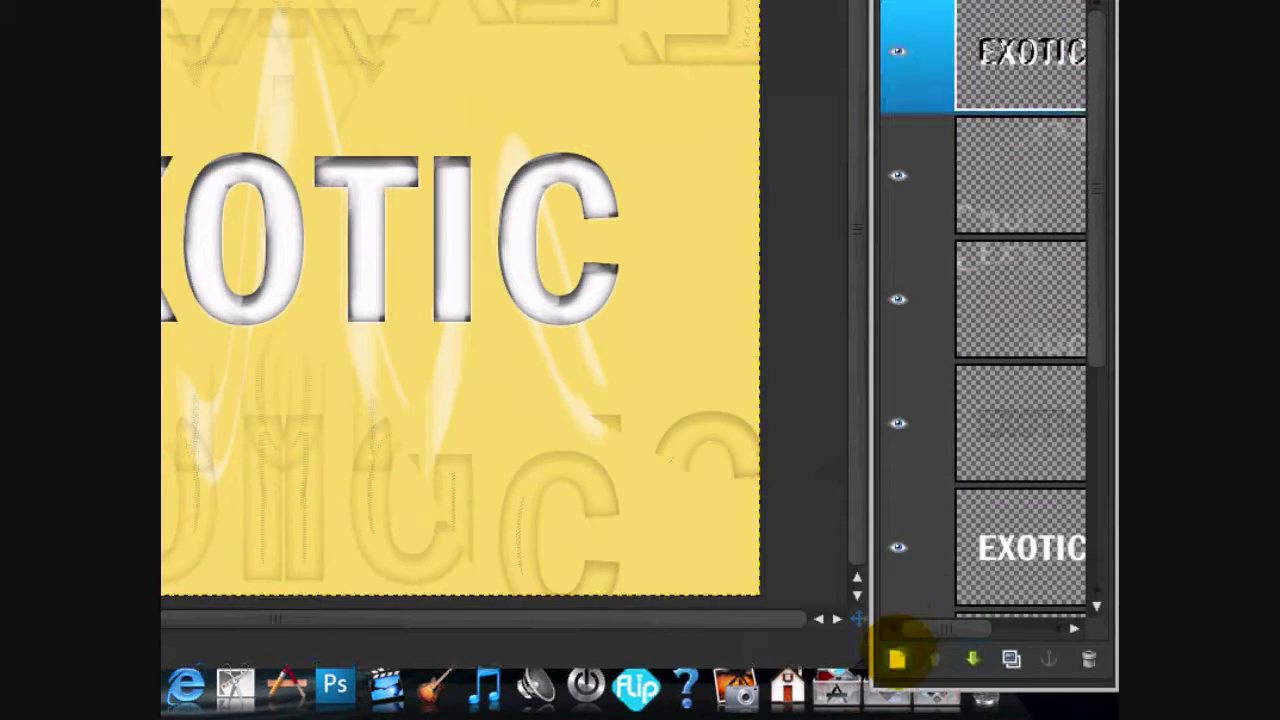
Add a new empty layer and set Bucket Fill to pattern fill with the hexagon pattern
click(894, 655)
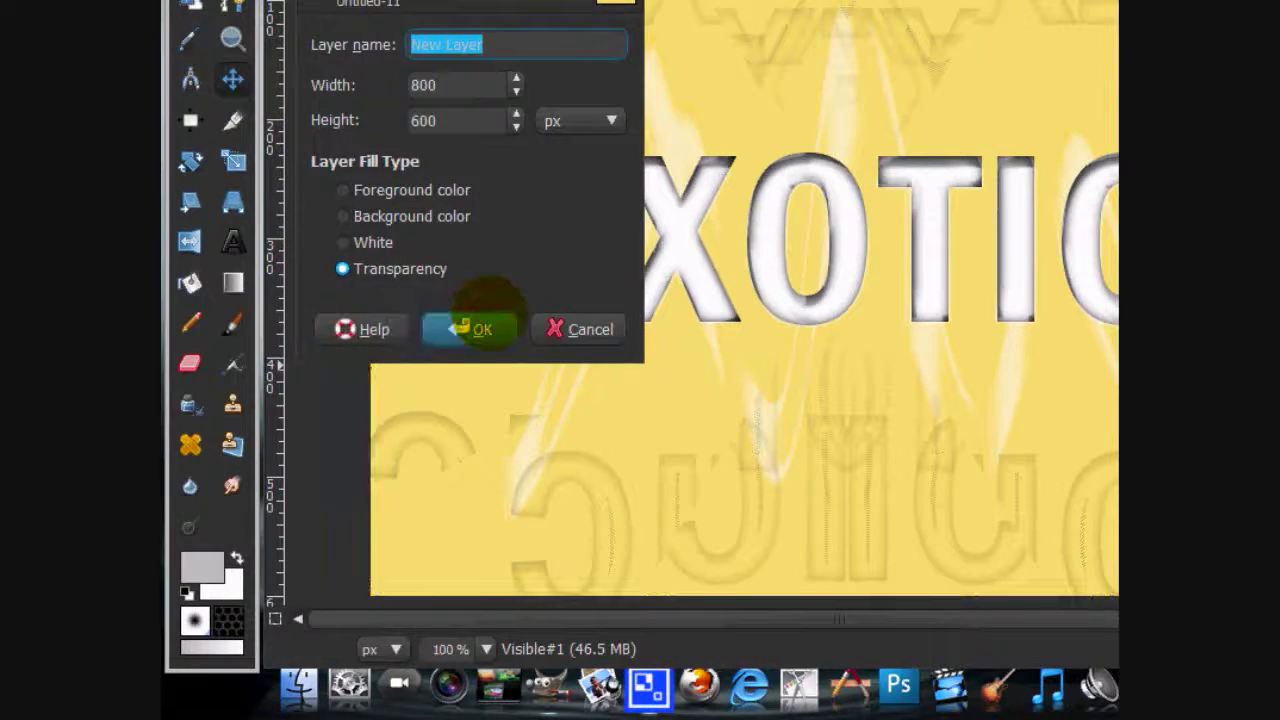
click(470, 327)
click(190, 283)
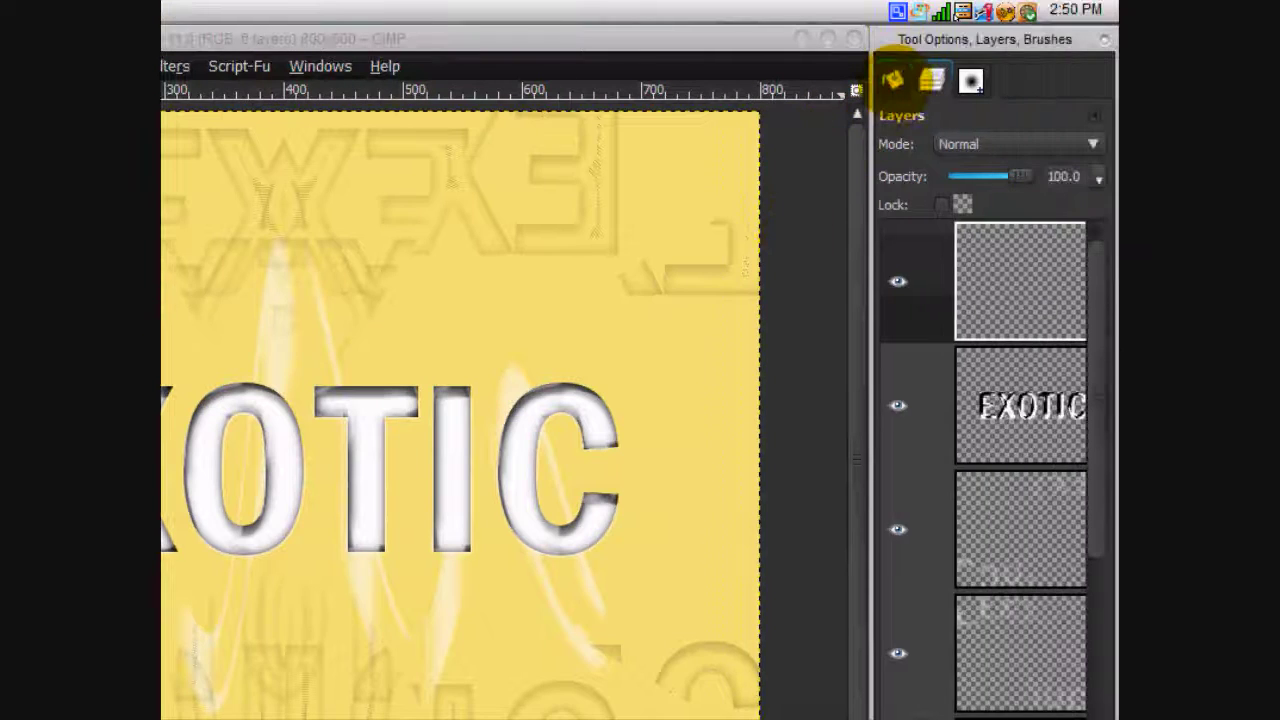
click(890, 78)
click(940, 278)
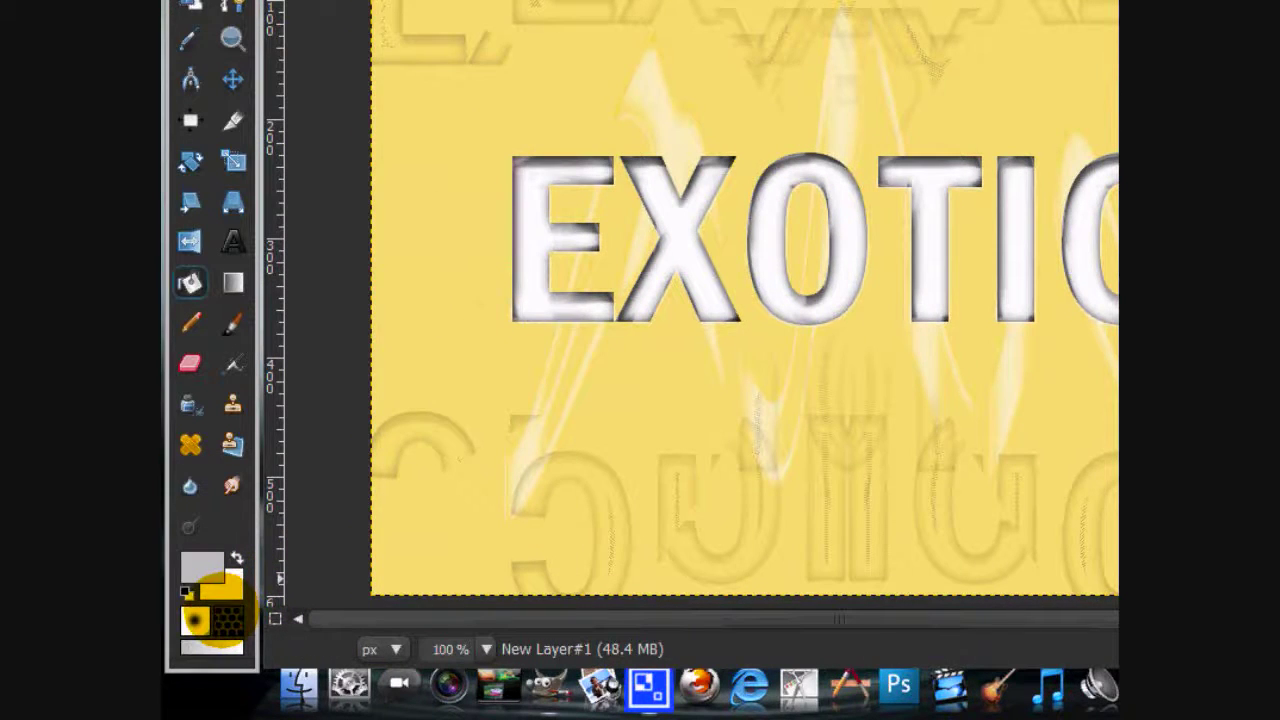
click(228, 622)
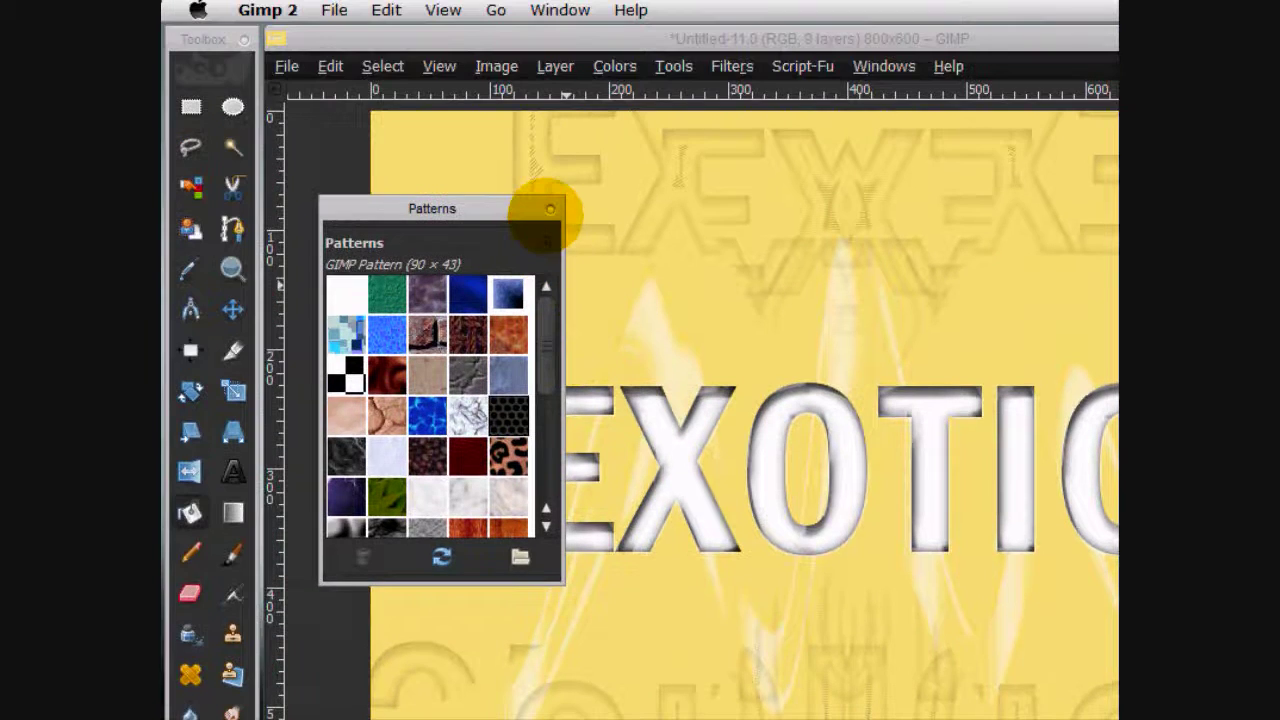
click(550, 208)
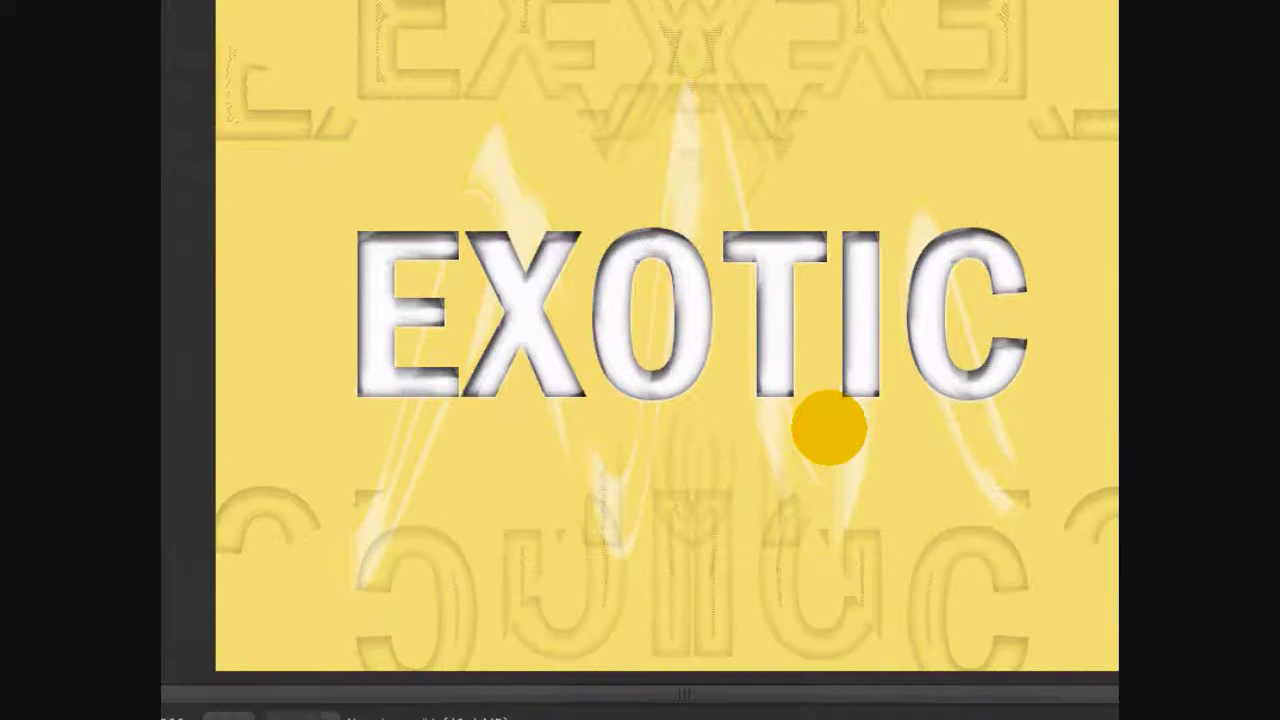
Fill the whole canvas with hexagons and blend the layer in Overlay at 52.5% opacity
key(ctrl+a)
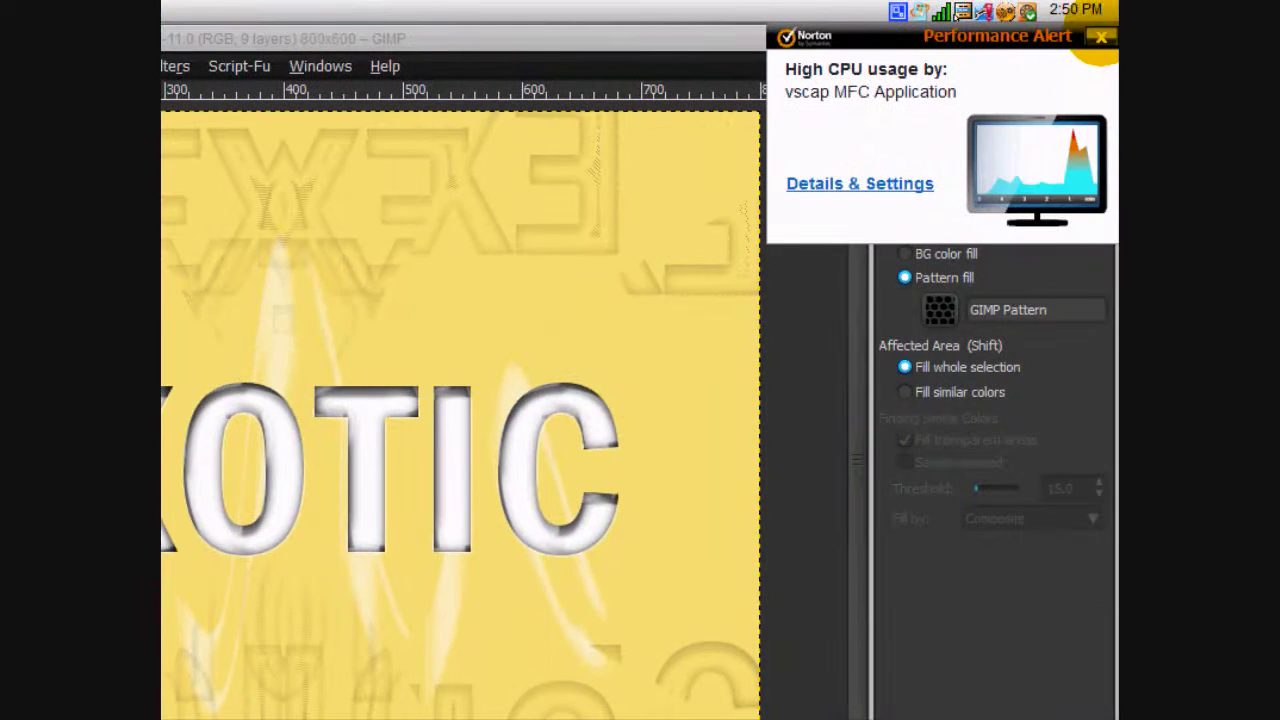
click(1101, 38)
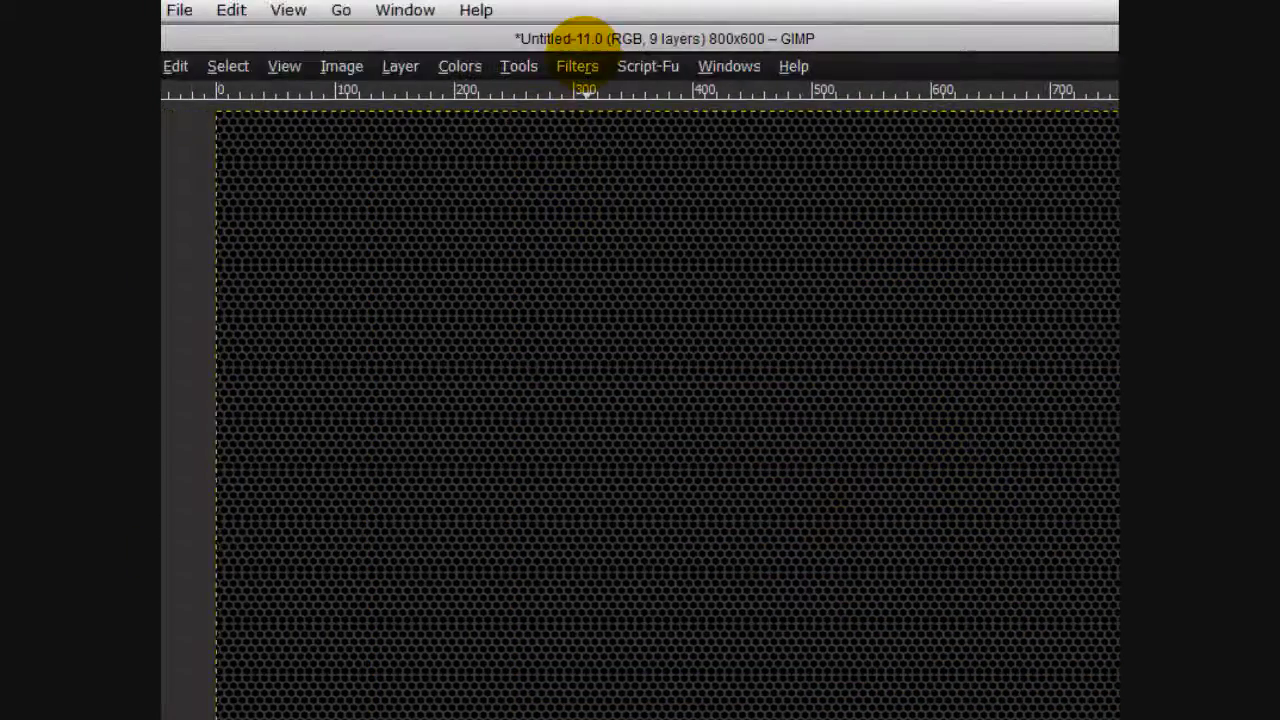
click(578, 64)
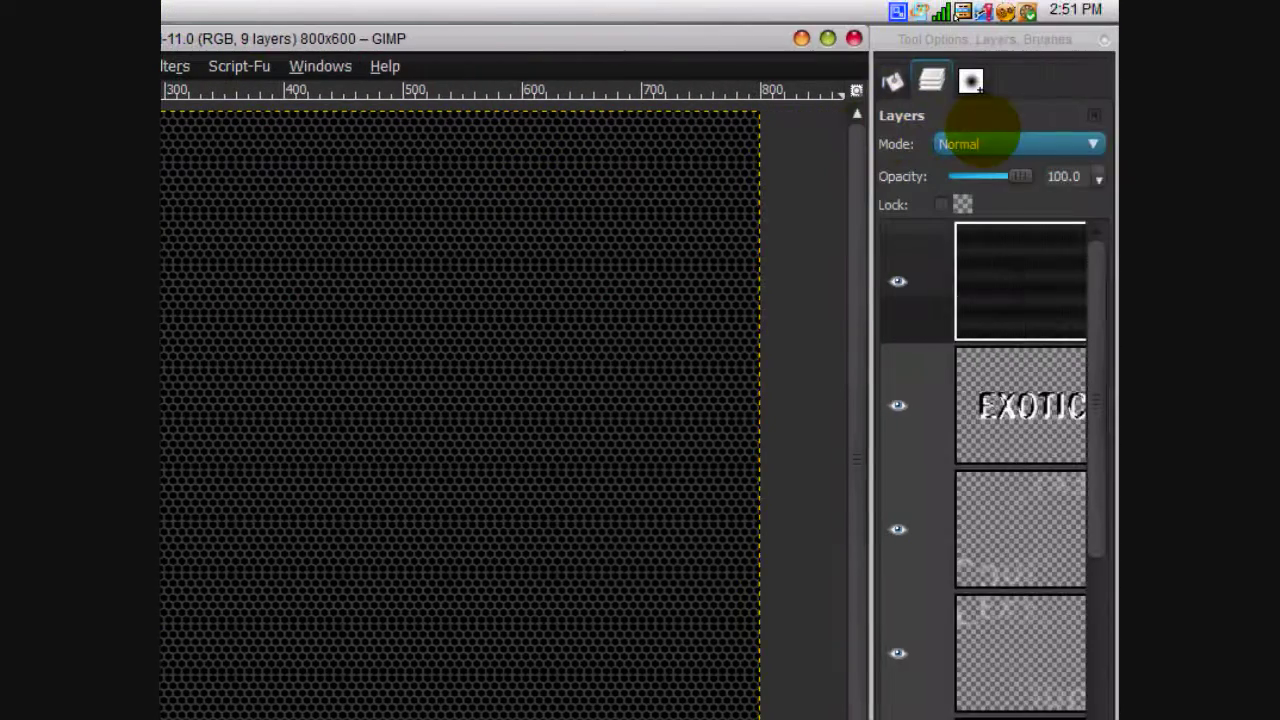
click(990, 141)
click(995, 308)
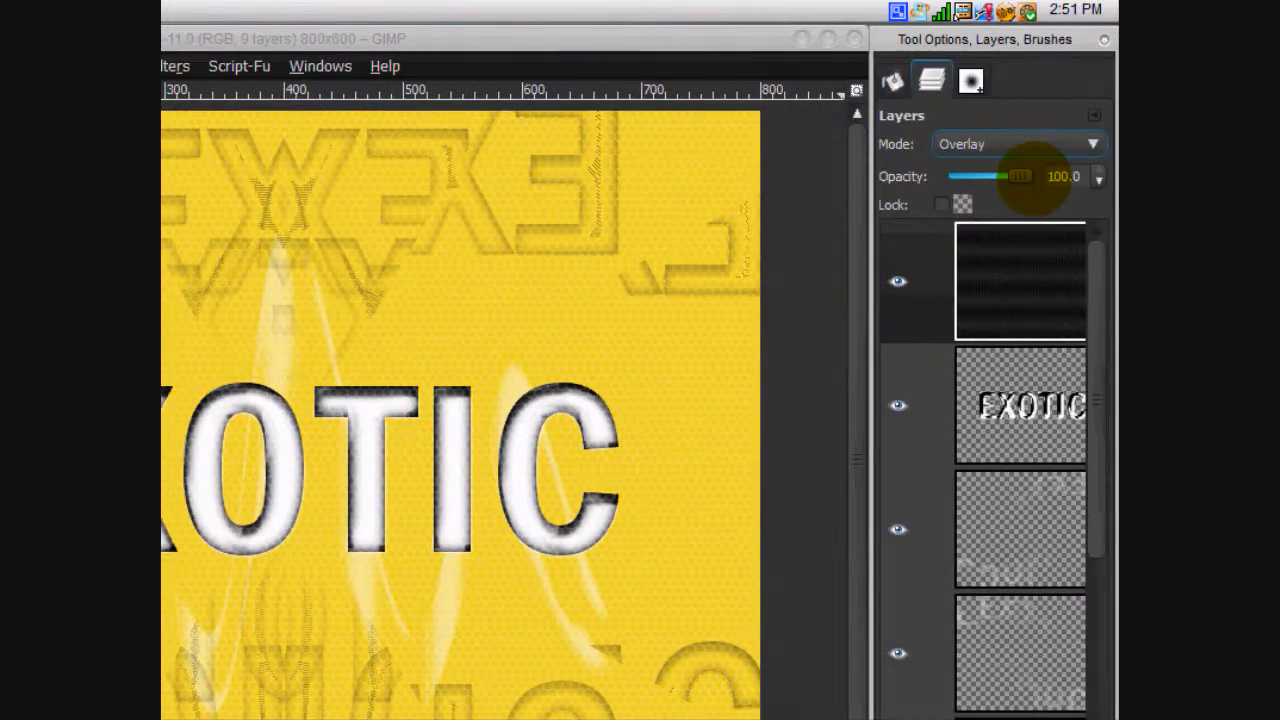
drag(1279, 176, 1279, 176)
drag(997, 178, 1012, 178)
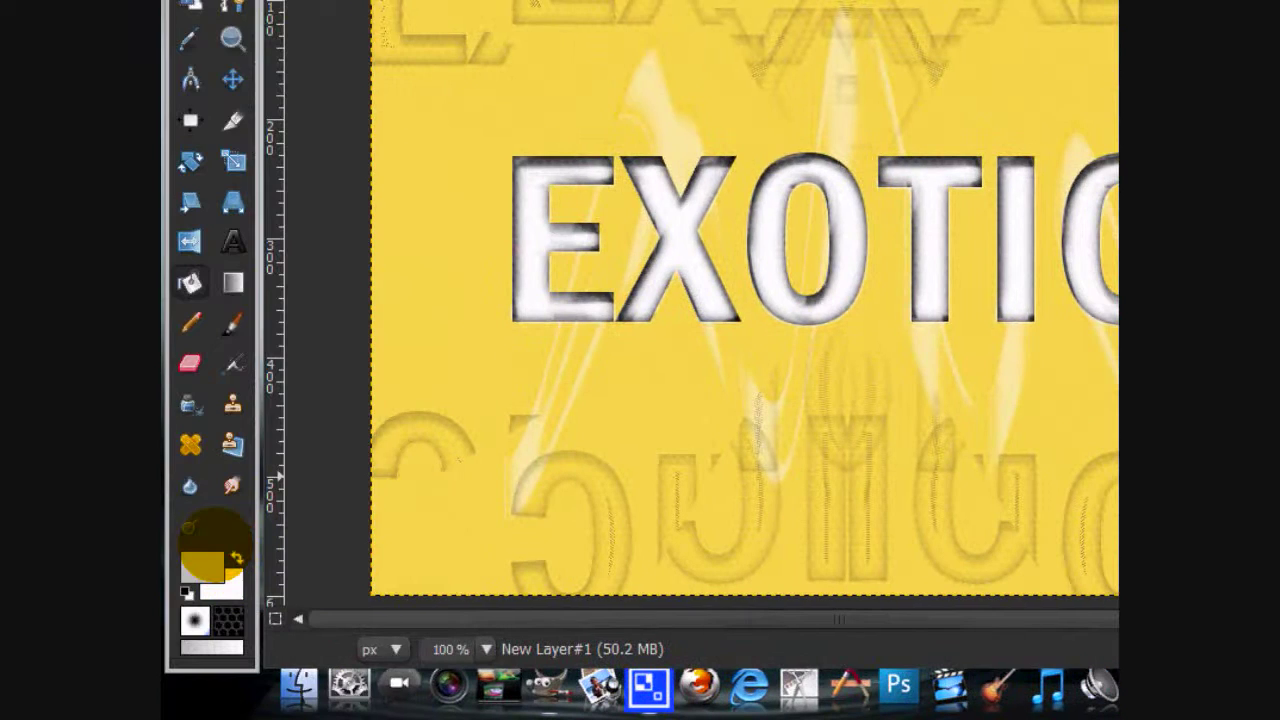
Set the foreground colour to dark blue 1c3341 and the background to light yellow fffe82
click(202, 566)
click(528, 220)
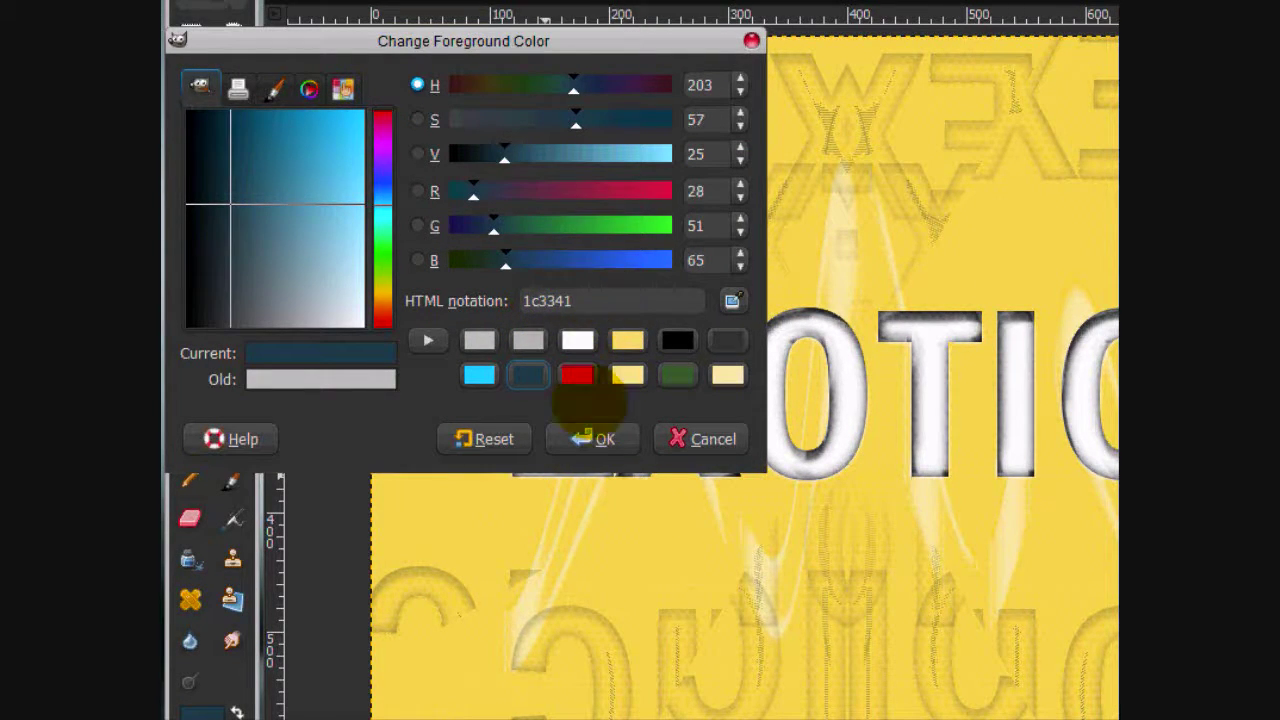
click(594, 439)
click(222, 585)
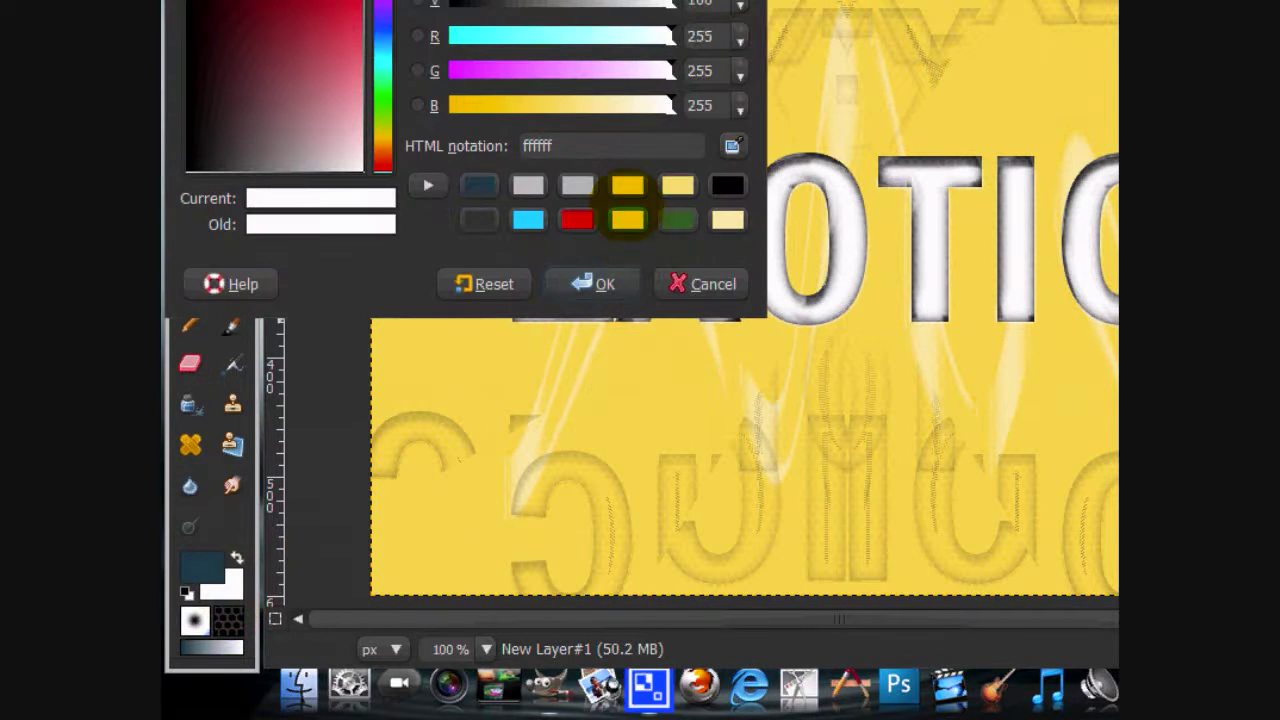
click(677, 185)
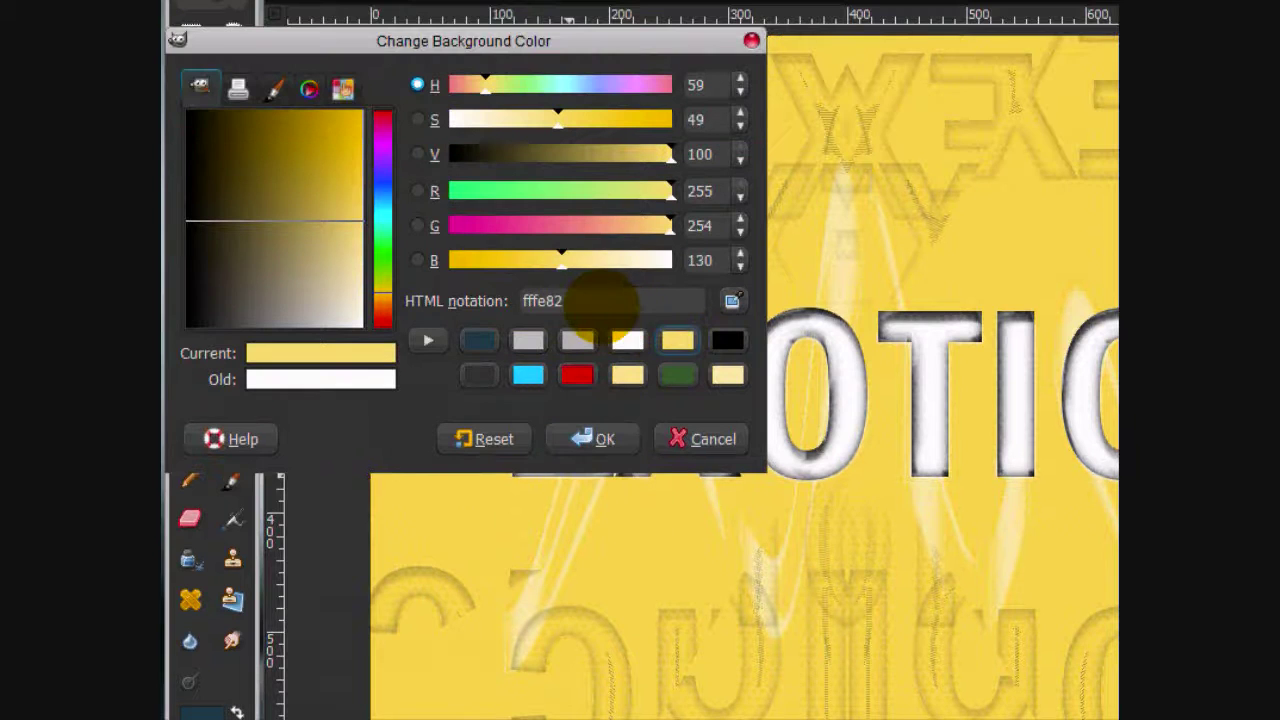
click(594, 439)
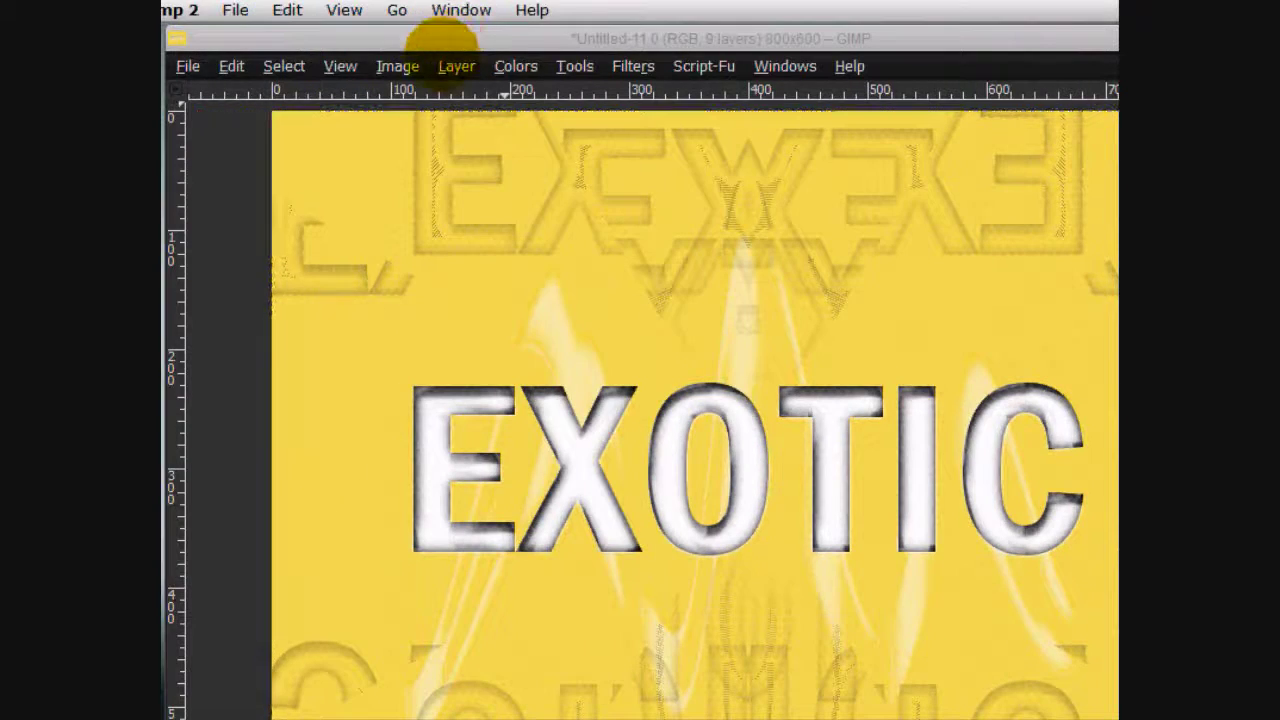
Create a new layer from the visible image and apply a pale yellow gradient map to it
click(454, 64)
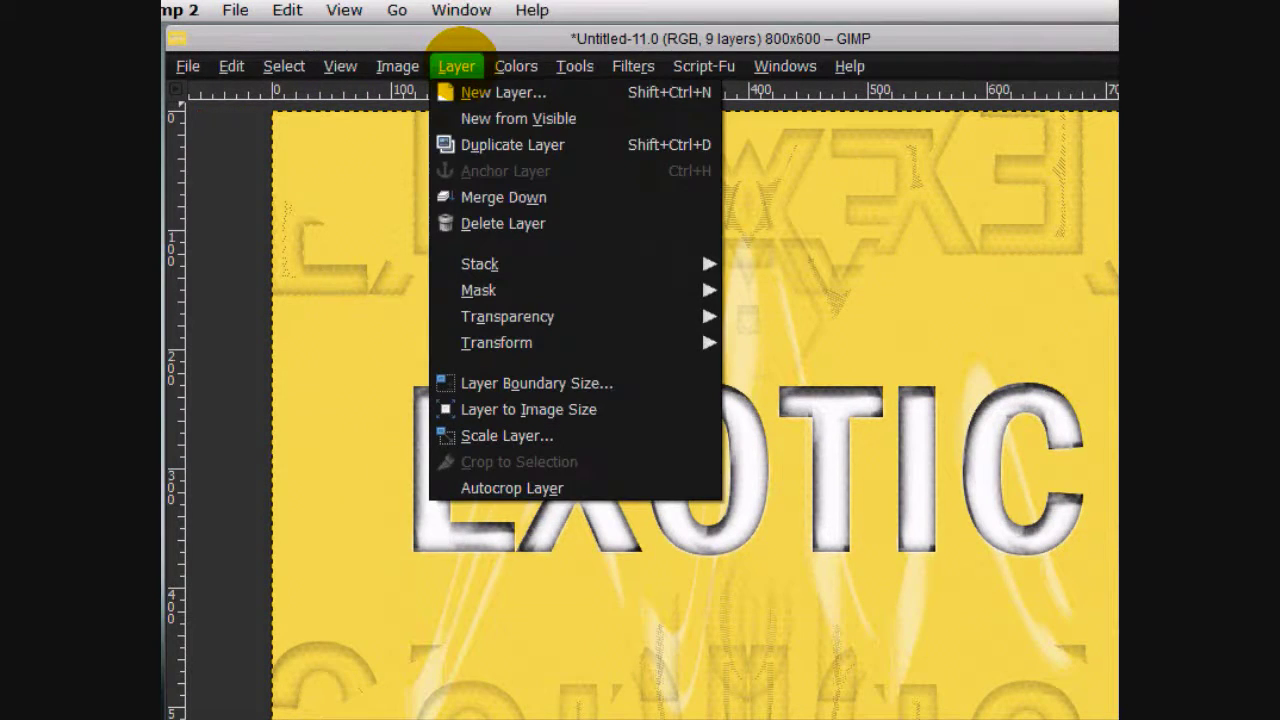
click(490, 116)
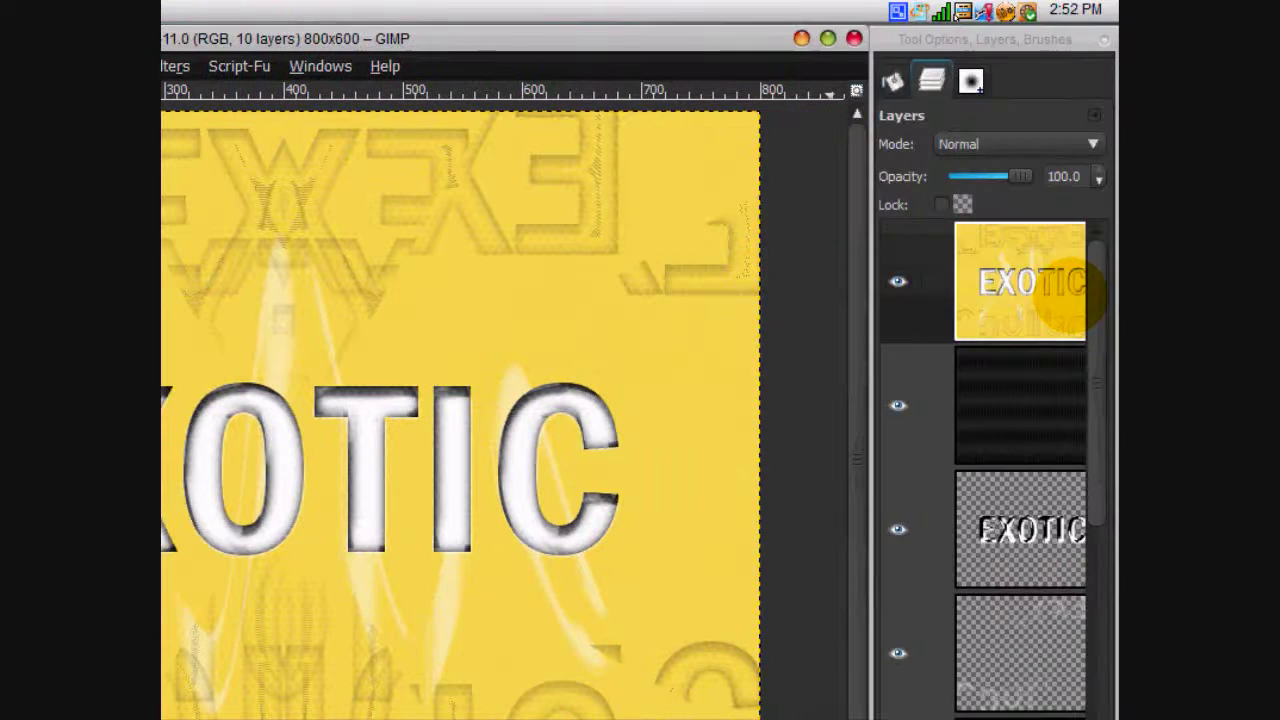
click(995, 274)
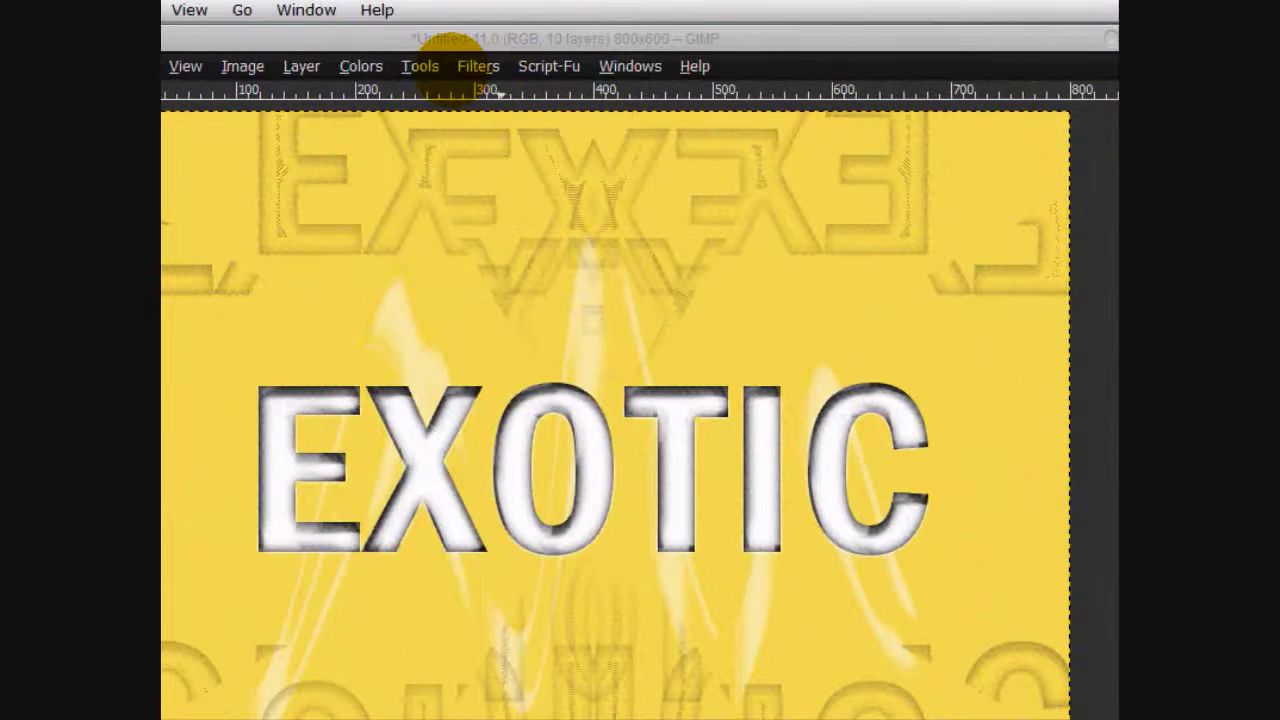
click(206, 66)
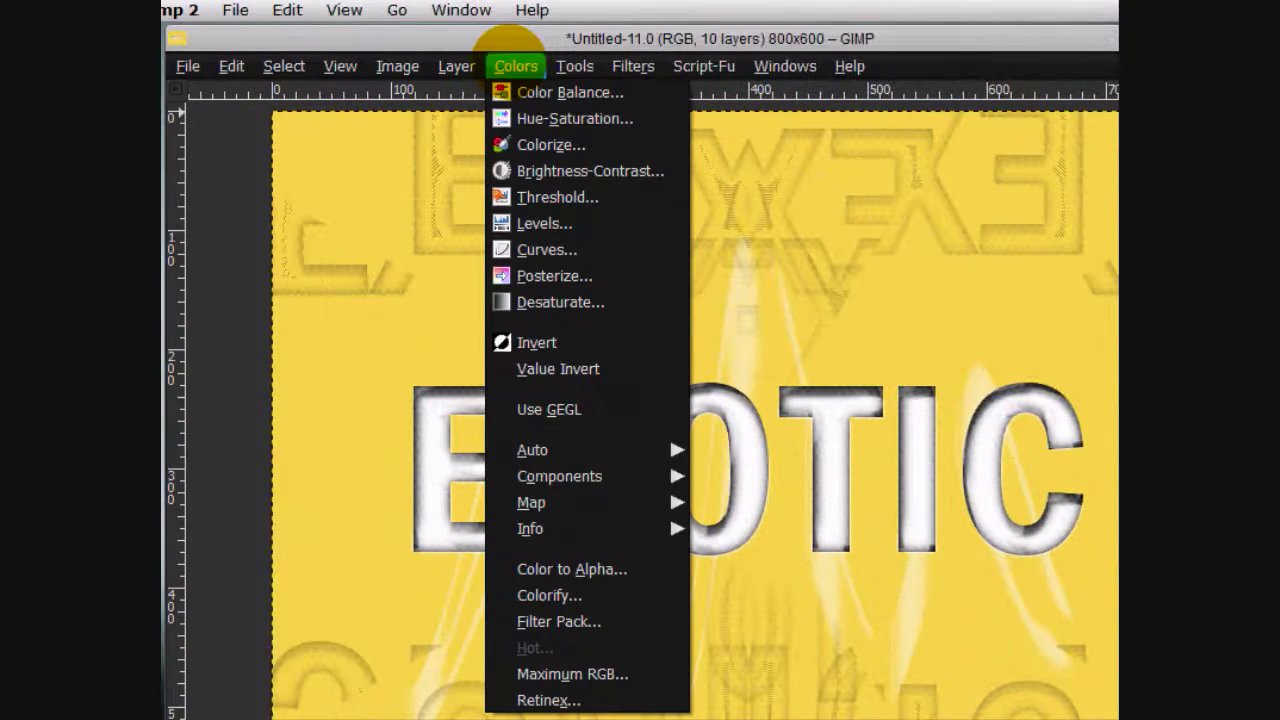
mouse_move(221, 502)
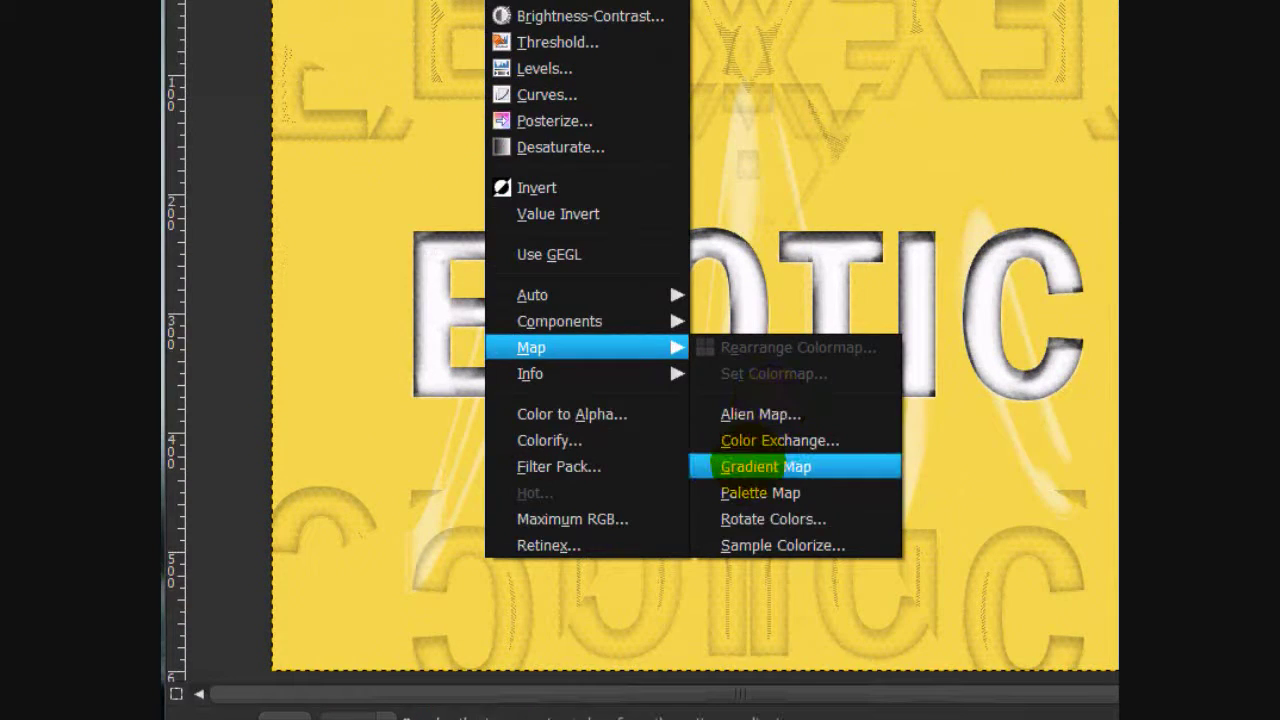
click(740, 621)
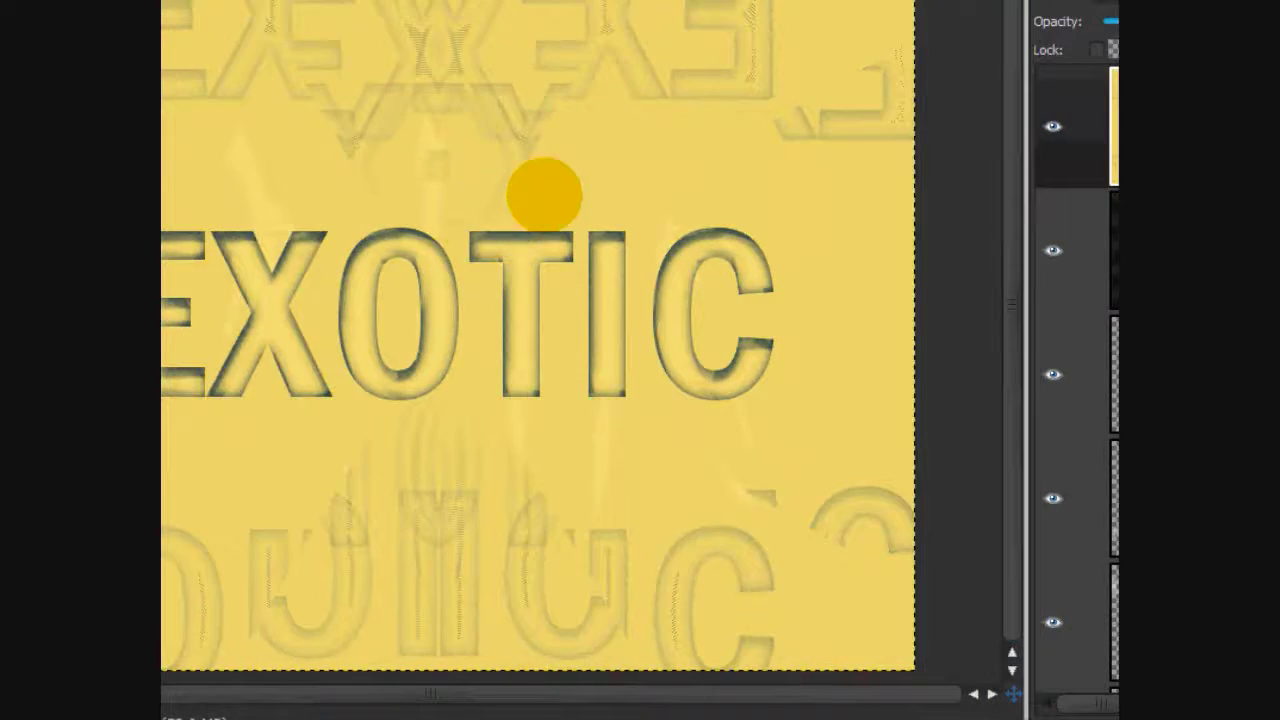
Lower the merged layer's opacity to 57.4%, trying Overlay before settling on Normal mode
drag(1228, 21, 1158, 21)
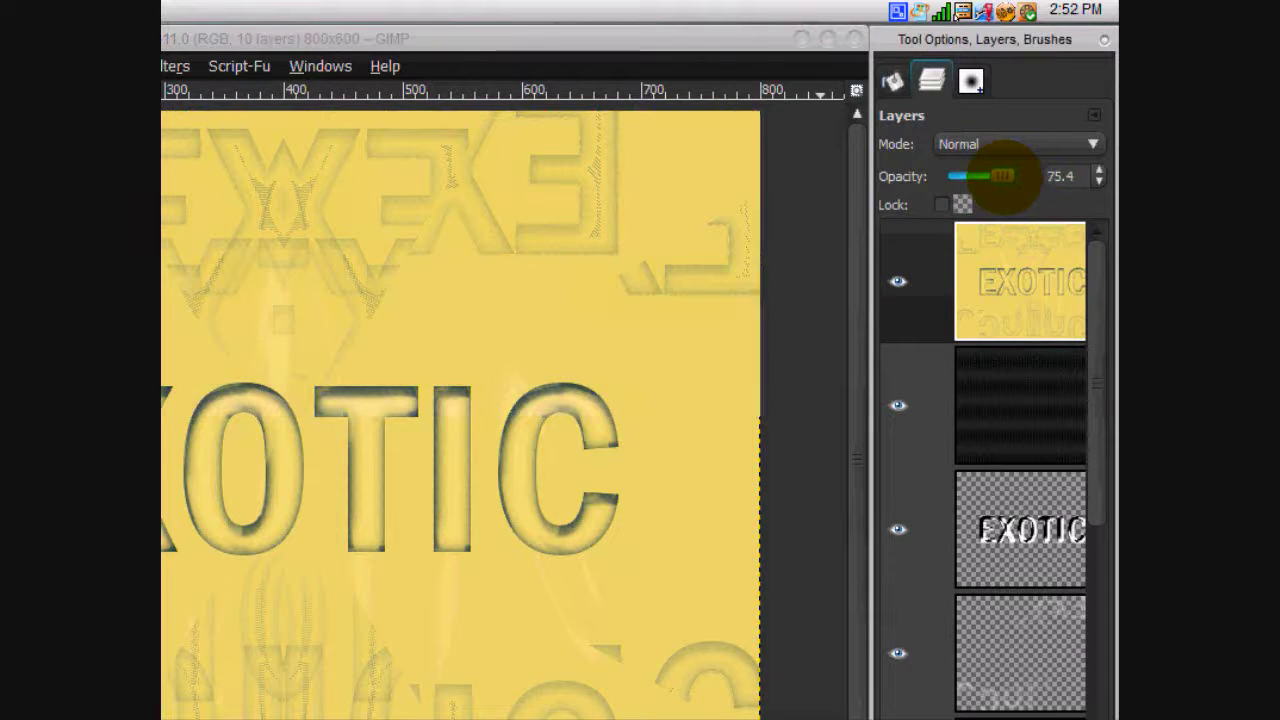
drag(1003, 177, 988, 176)
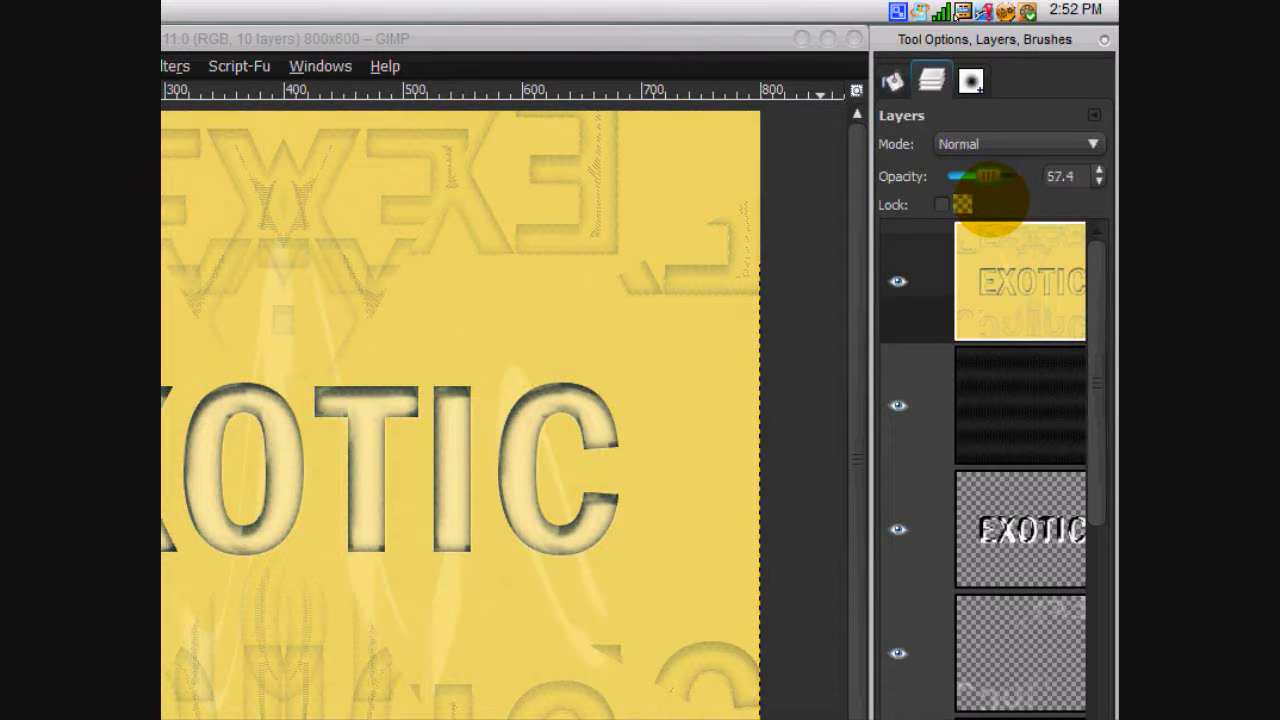
click(966, 144)
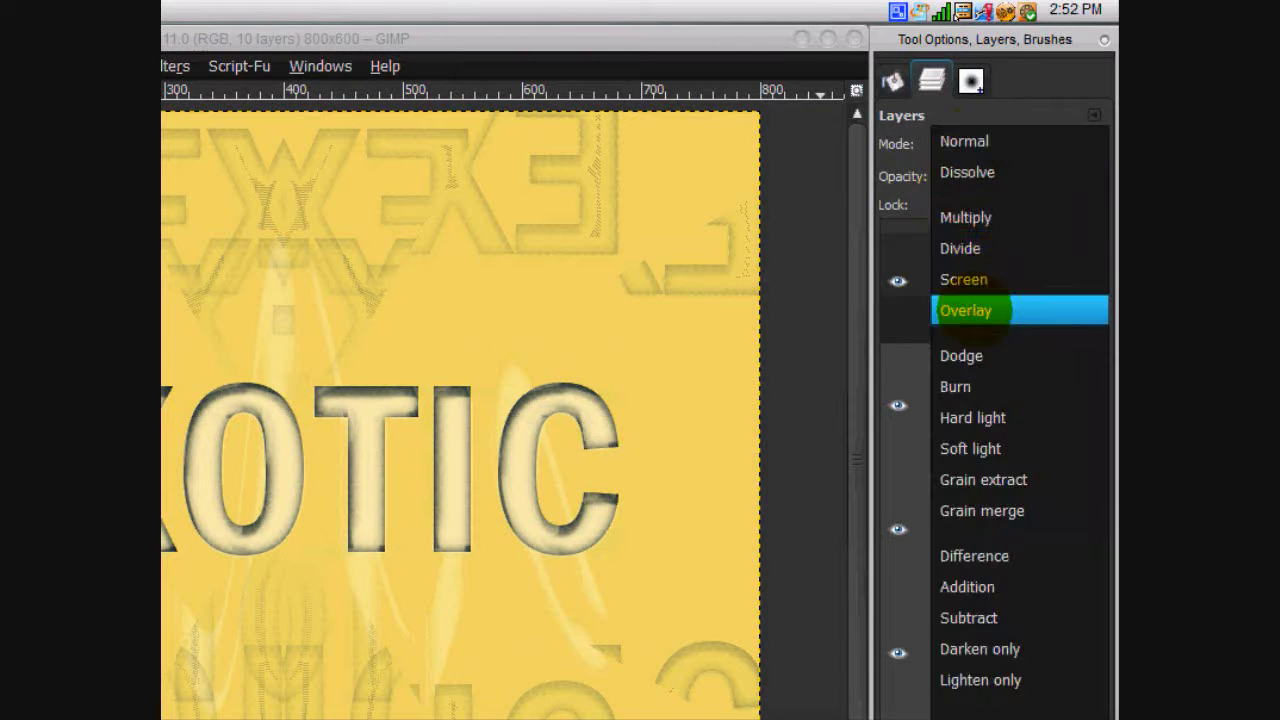
click(980, 310)
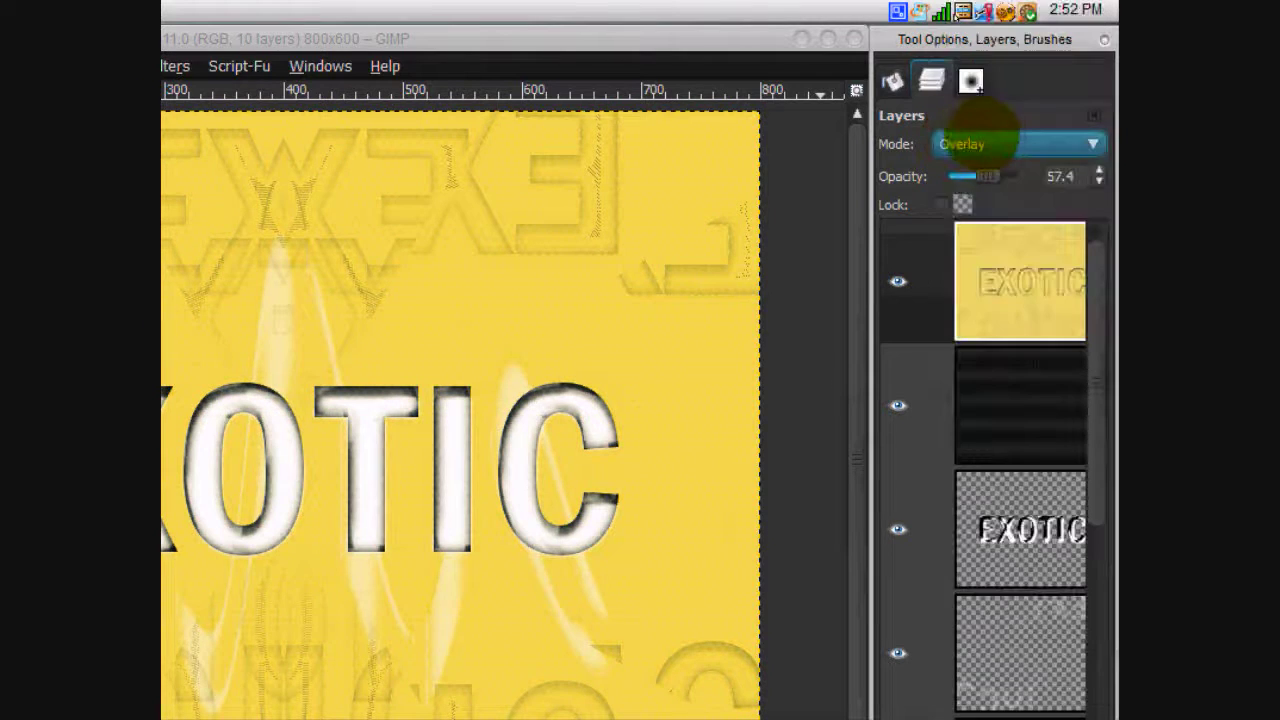
click(990, 140)
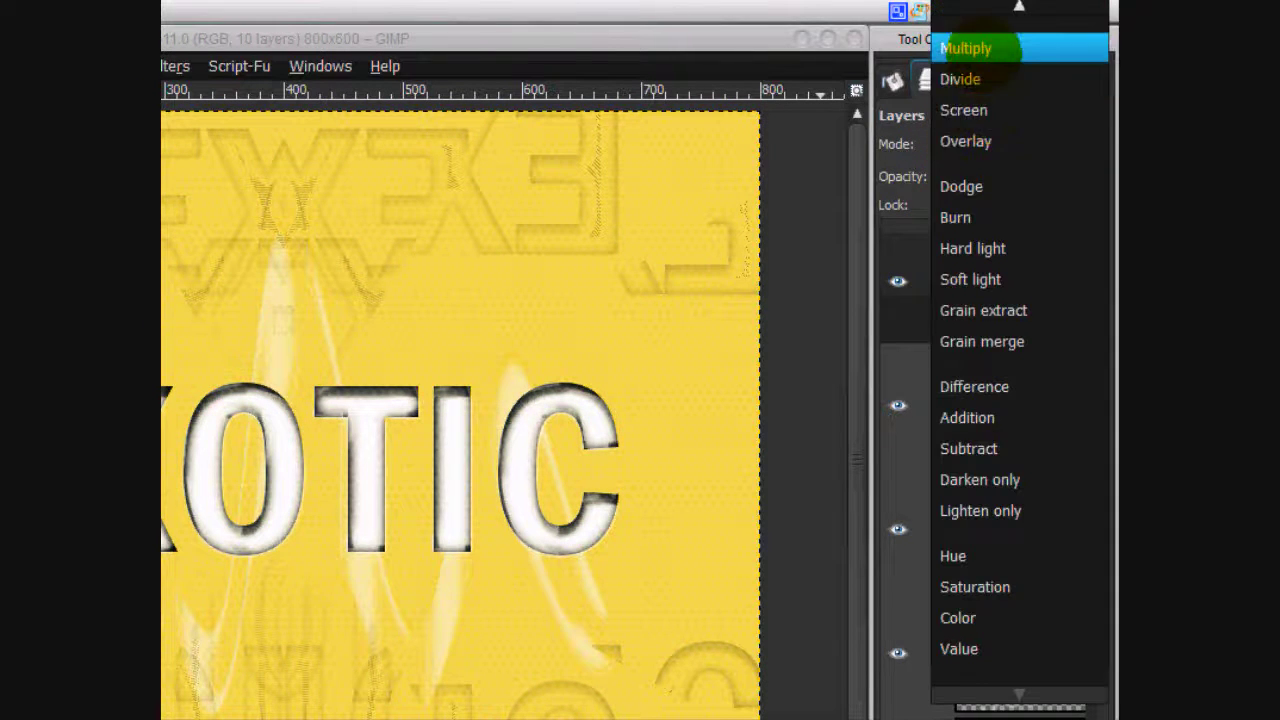
click(965, 12)
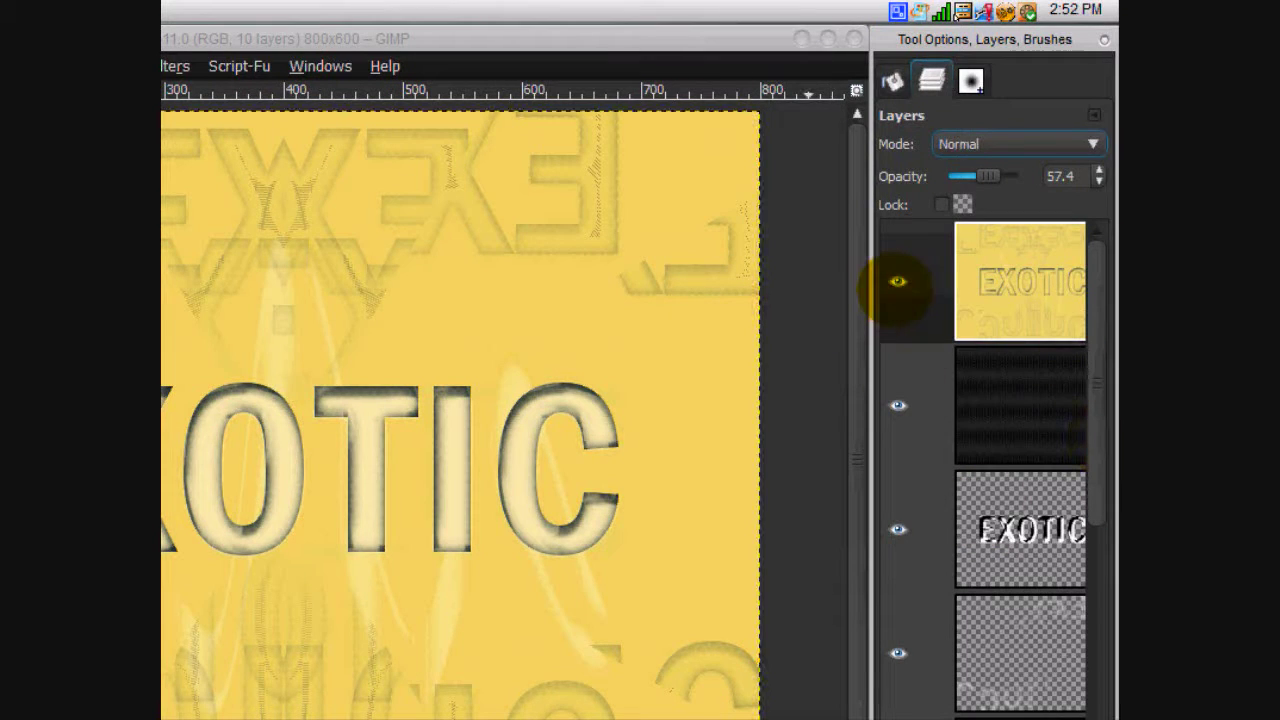
Hide the pale gradient-mapped layer and add a new layer from the visible image
click(900, 283)
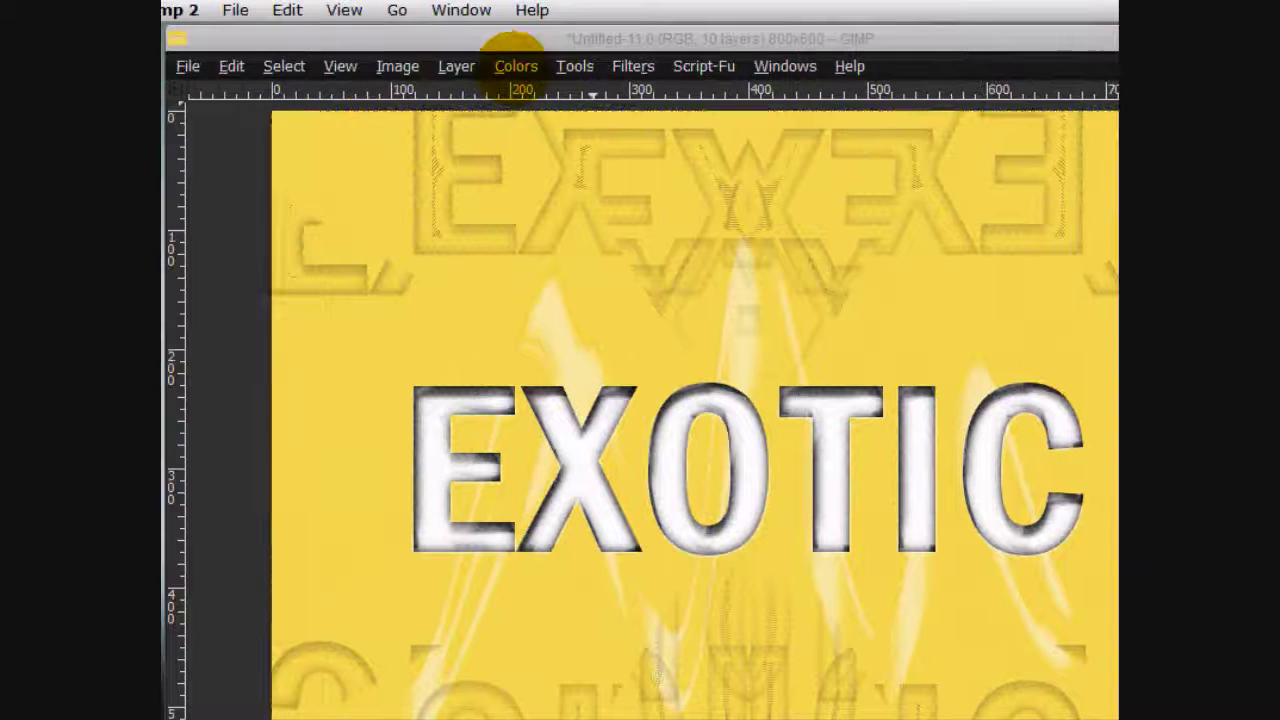
click(456, 65)
click(473, 118)
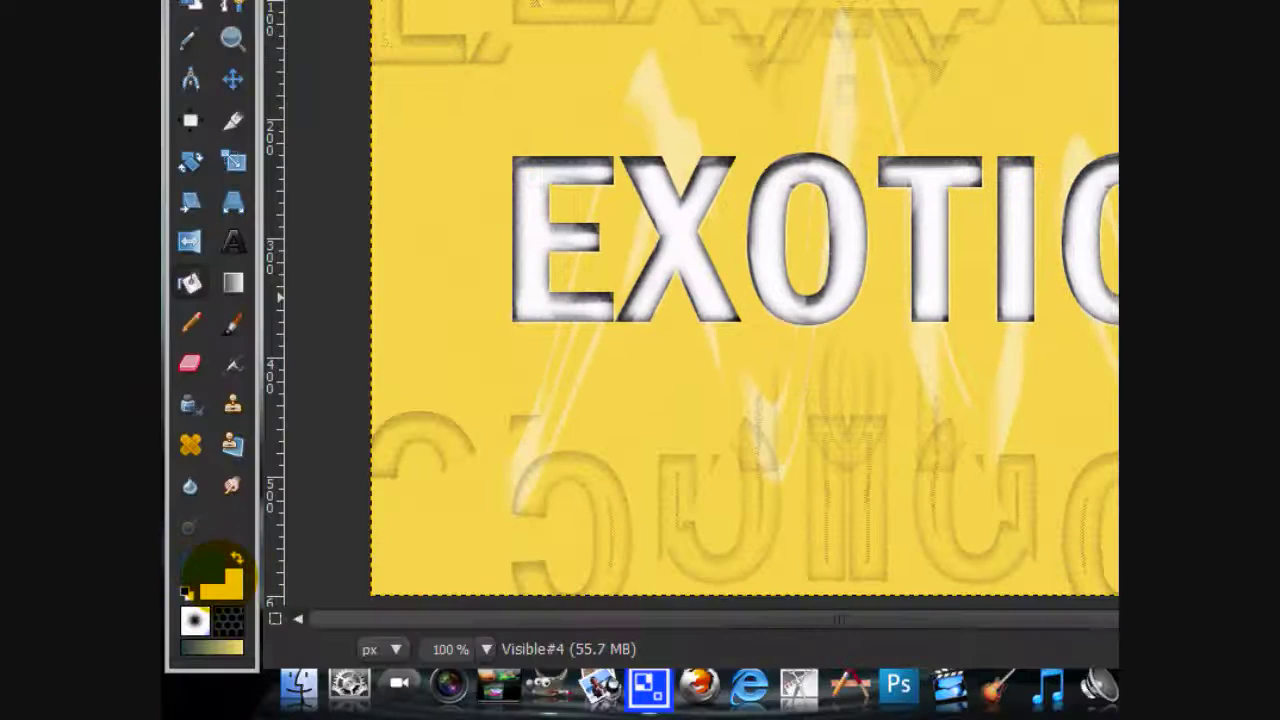
Set the foreground colour to dark grey 313131 and the background to grey b8b8b8
click(200, 567)
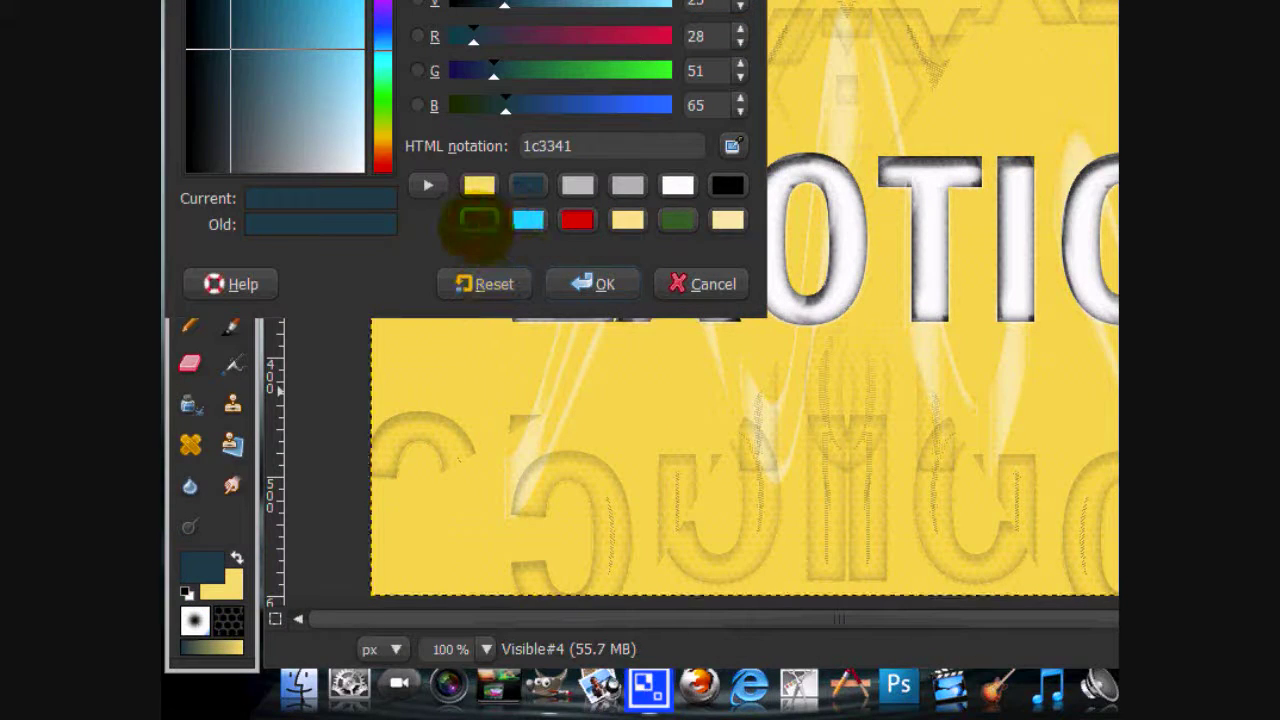
click(479, 219)
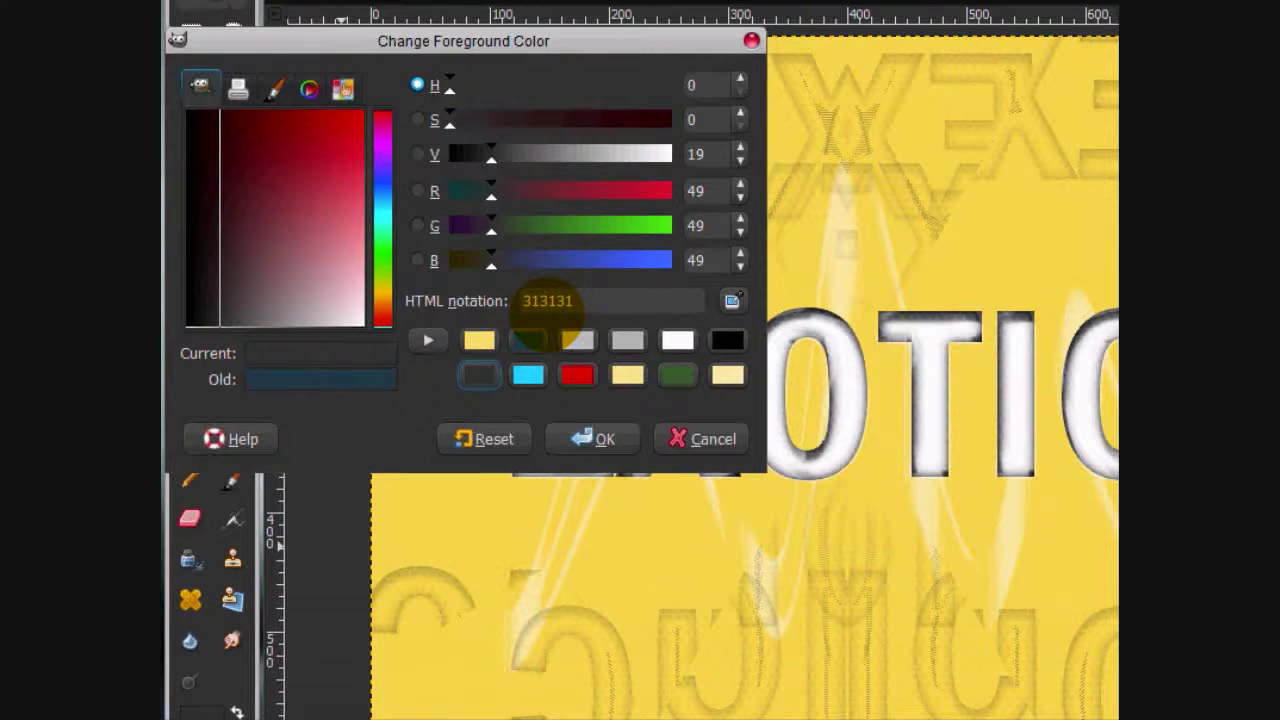
click(600, 438)
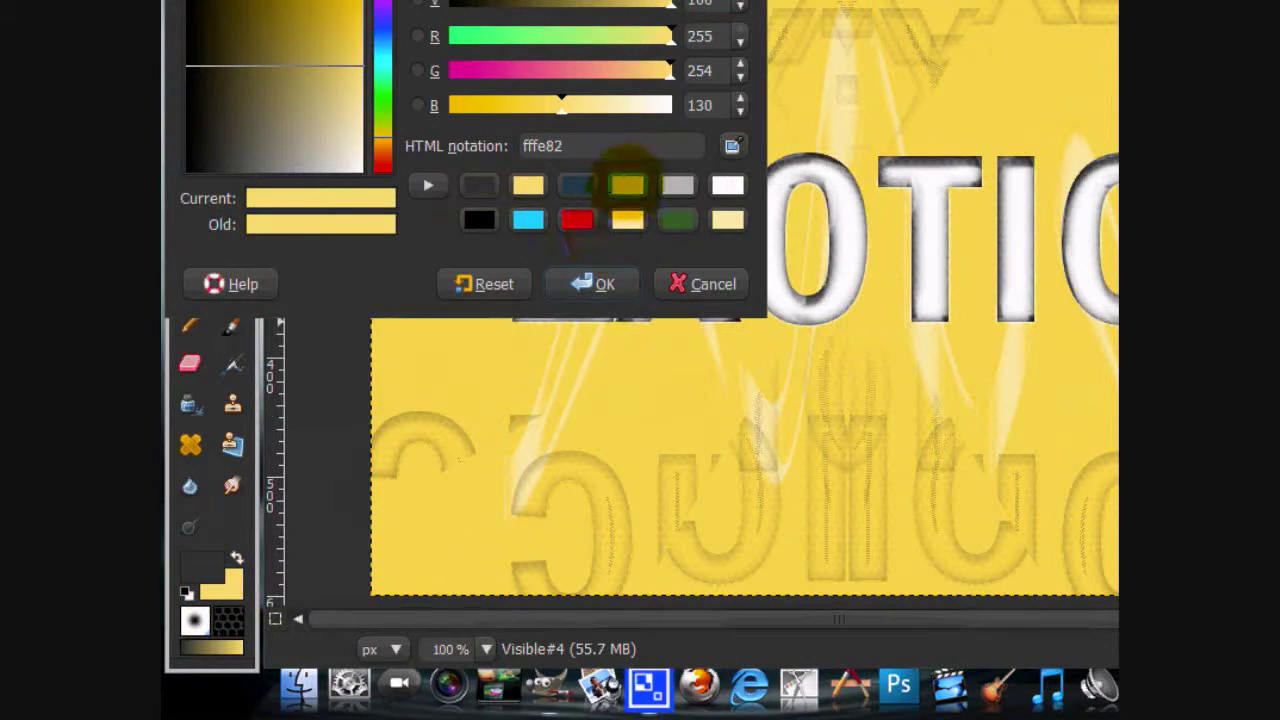
click(627, 184)
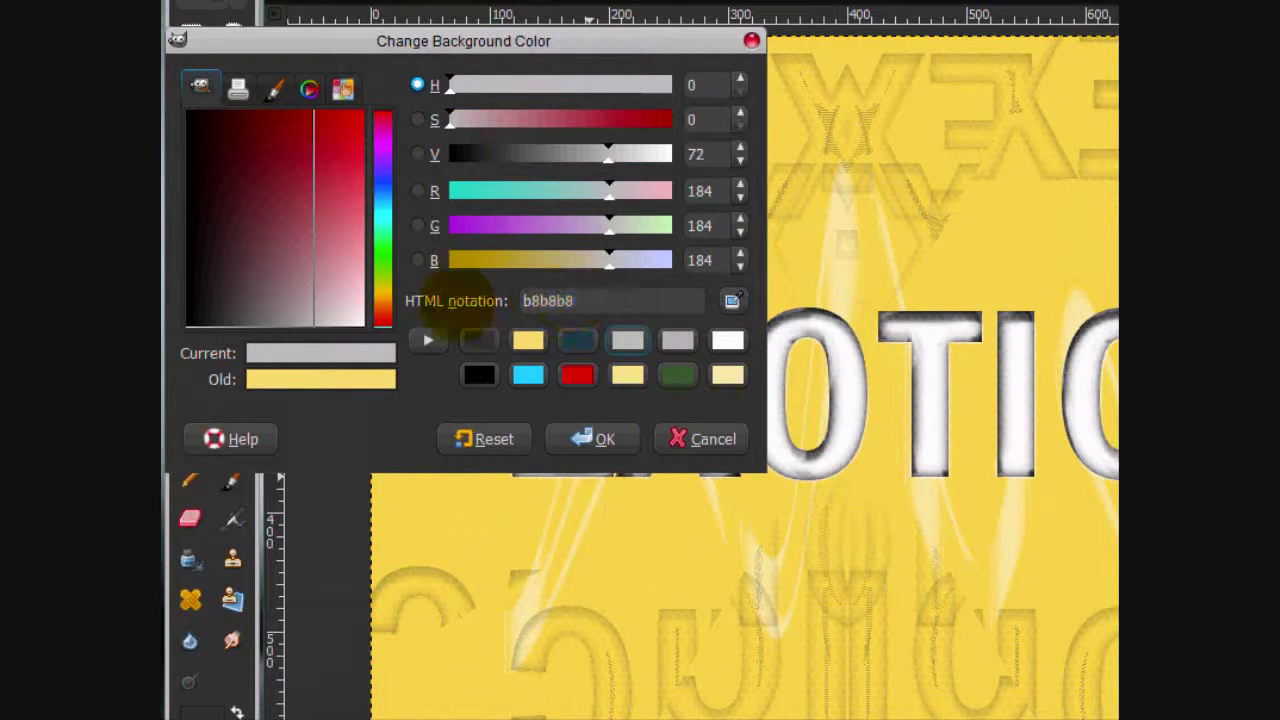
click(598, 438)
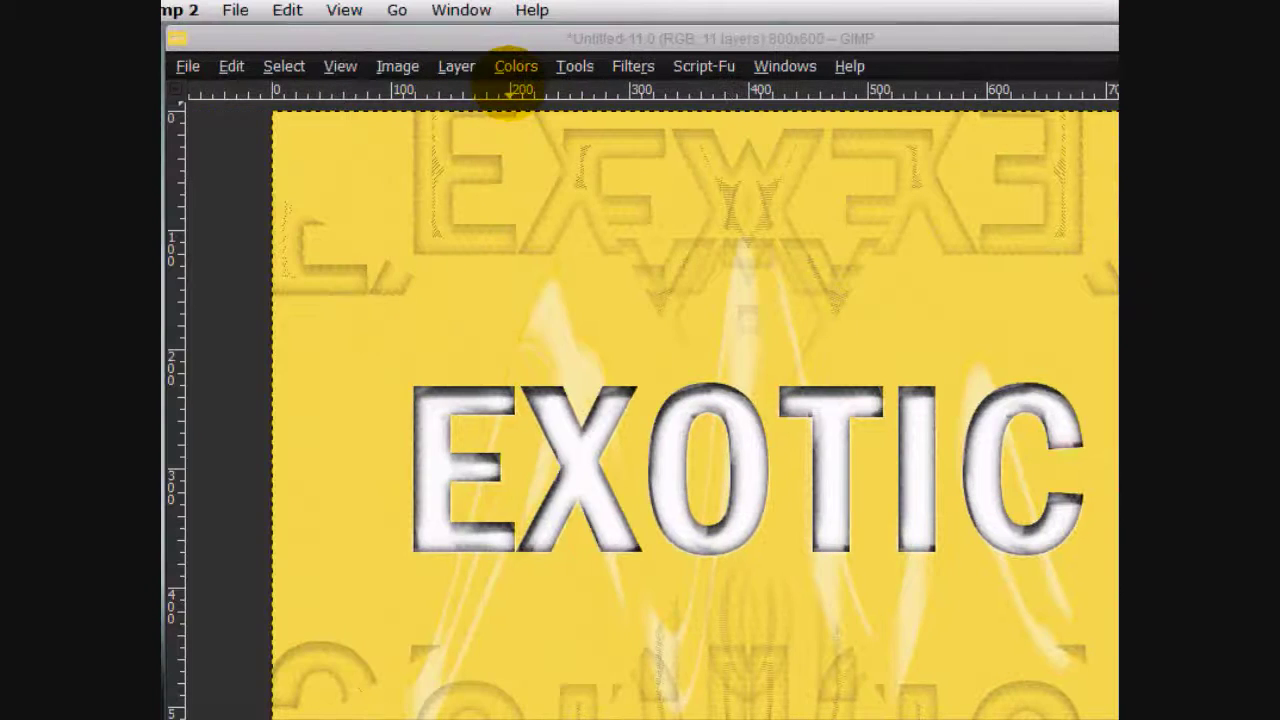
Gradient-map the newest merged layer to the 313131–b8b8b8 greys and blend it in Overlay mode
click(516, 66)
mouse_move(650, 503)
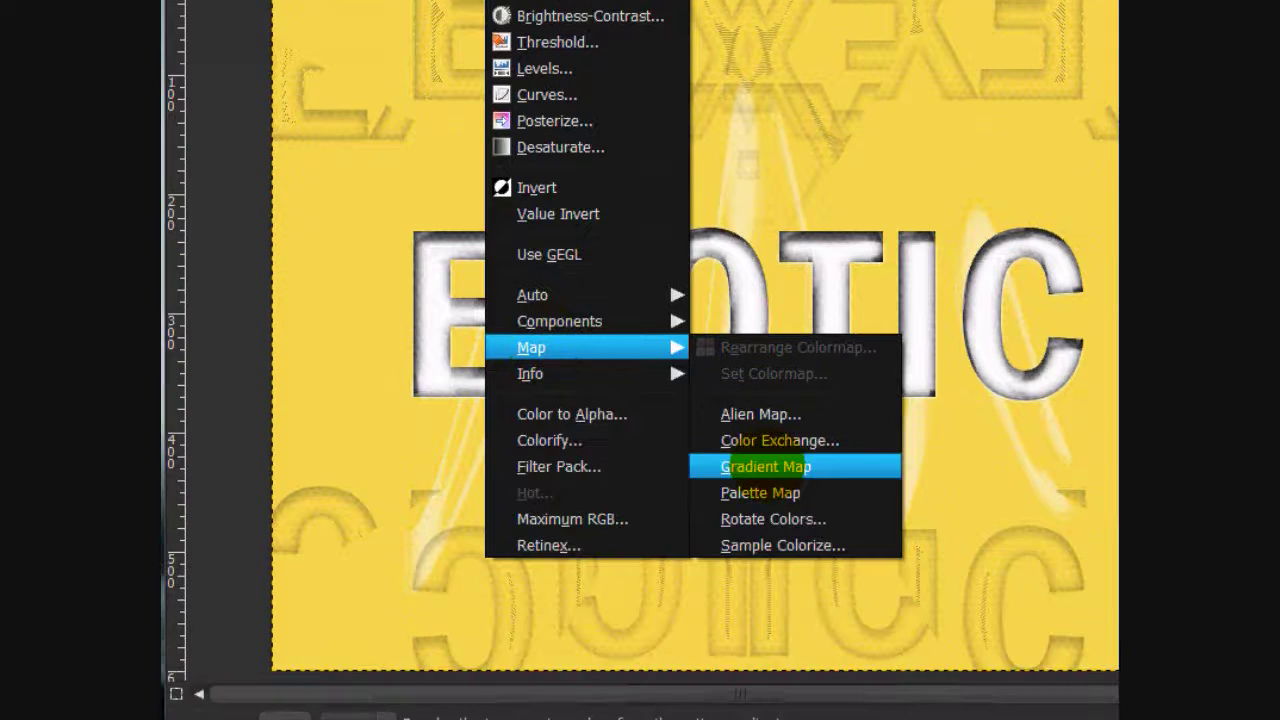
click(766, 621)
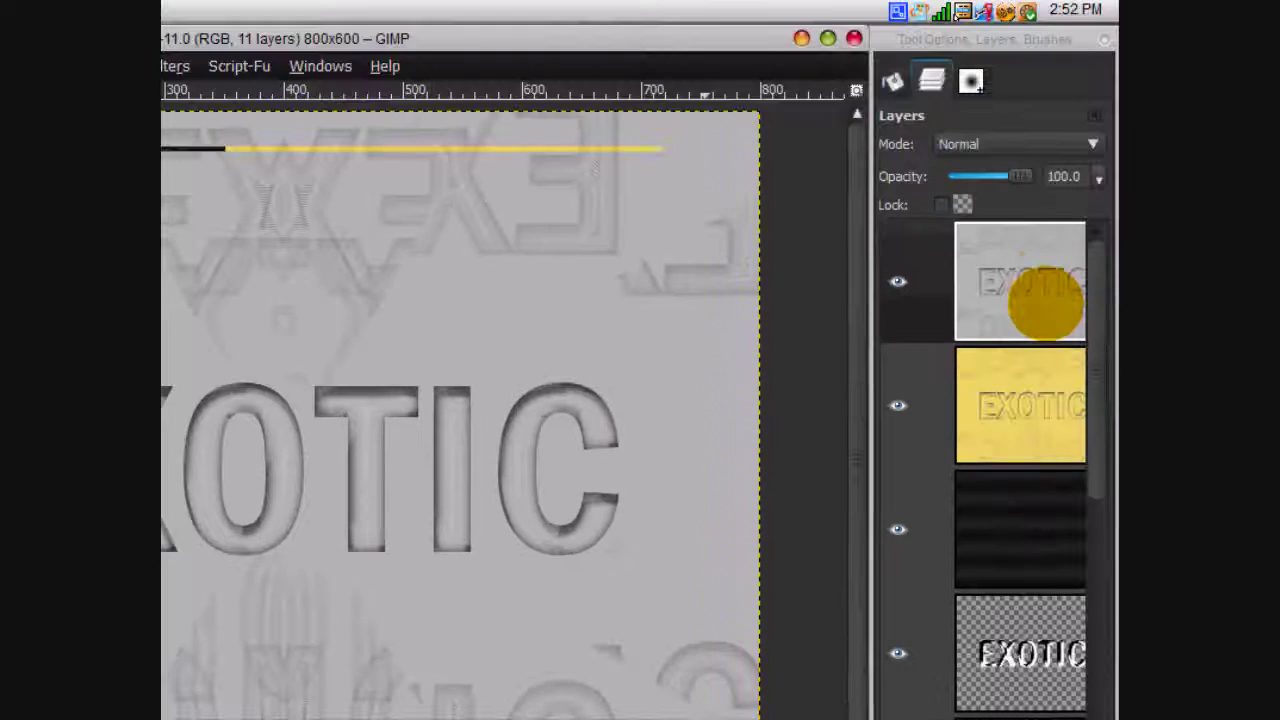
click(1045, 290)
click(1005, 143)
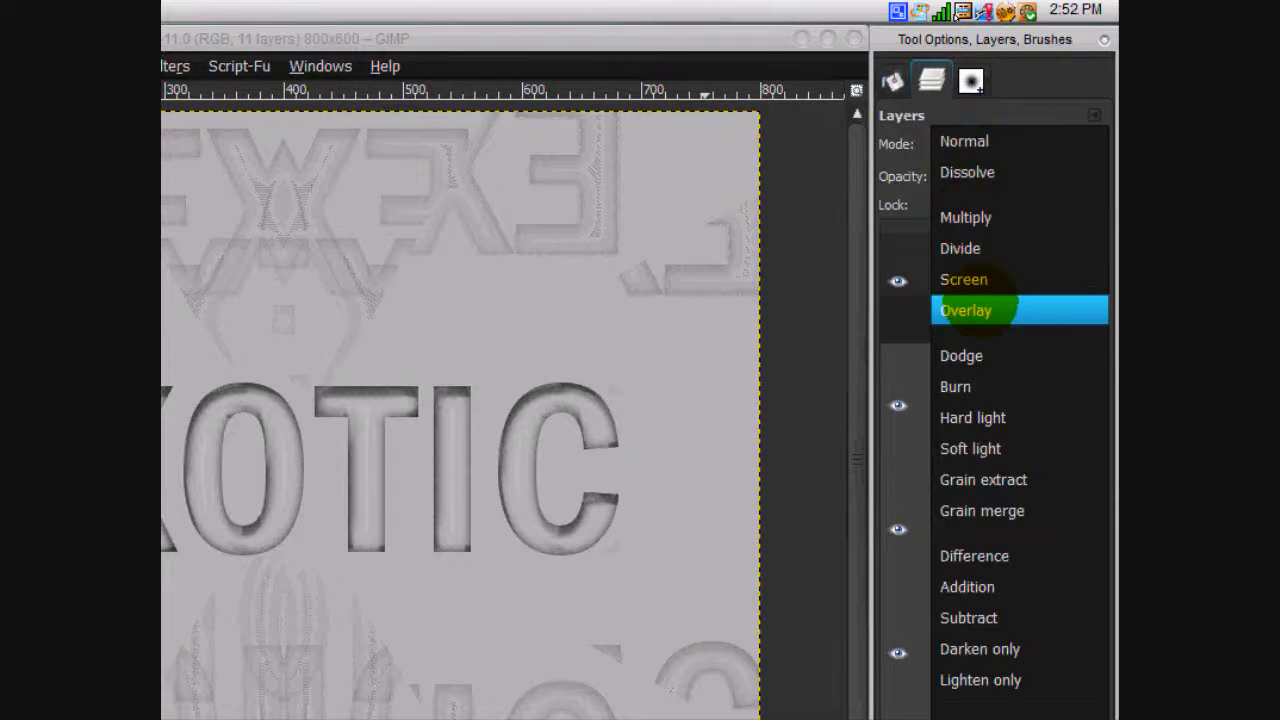
click(1003, 307)
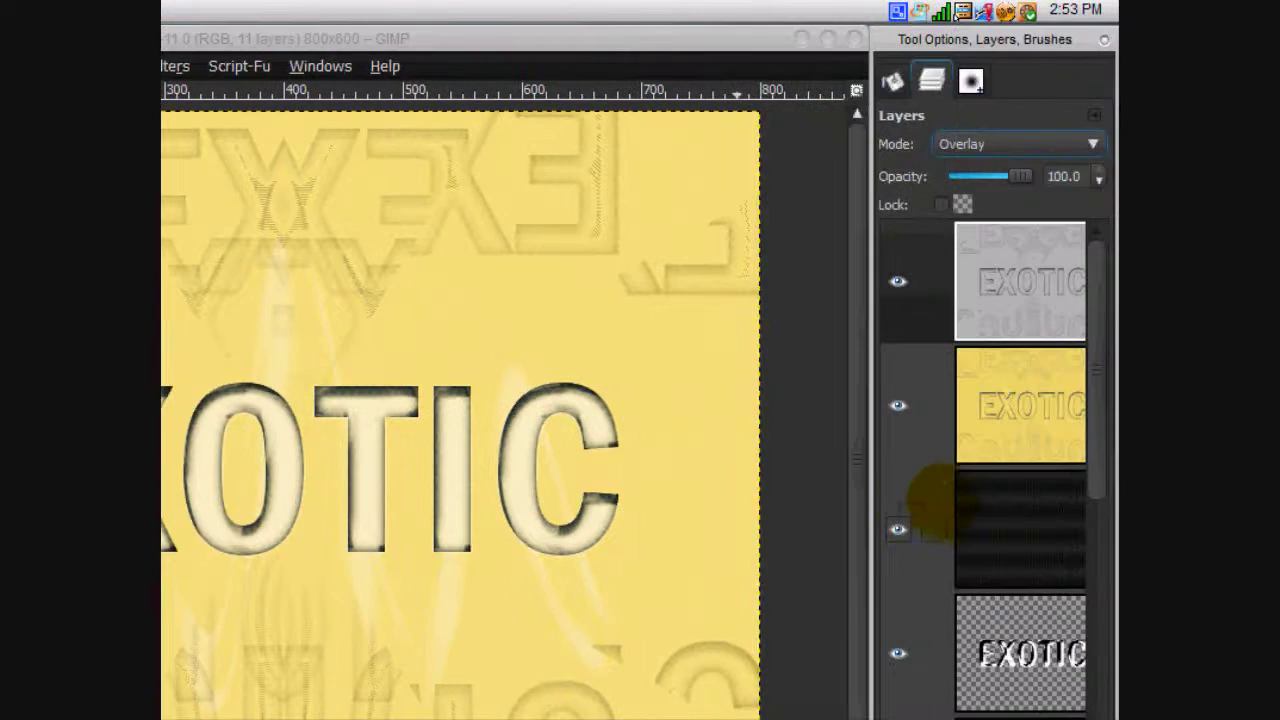
Duplicate the dark hex-pattern layer and raise the copy to the top of the stack
click(929, 514)
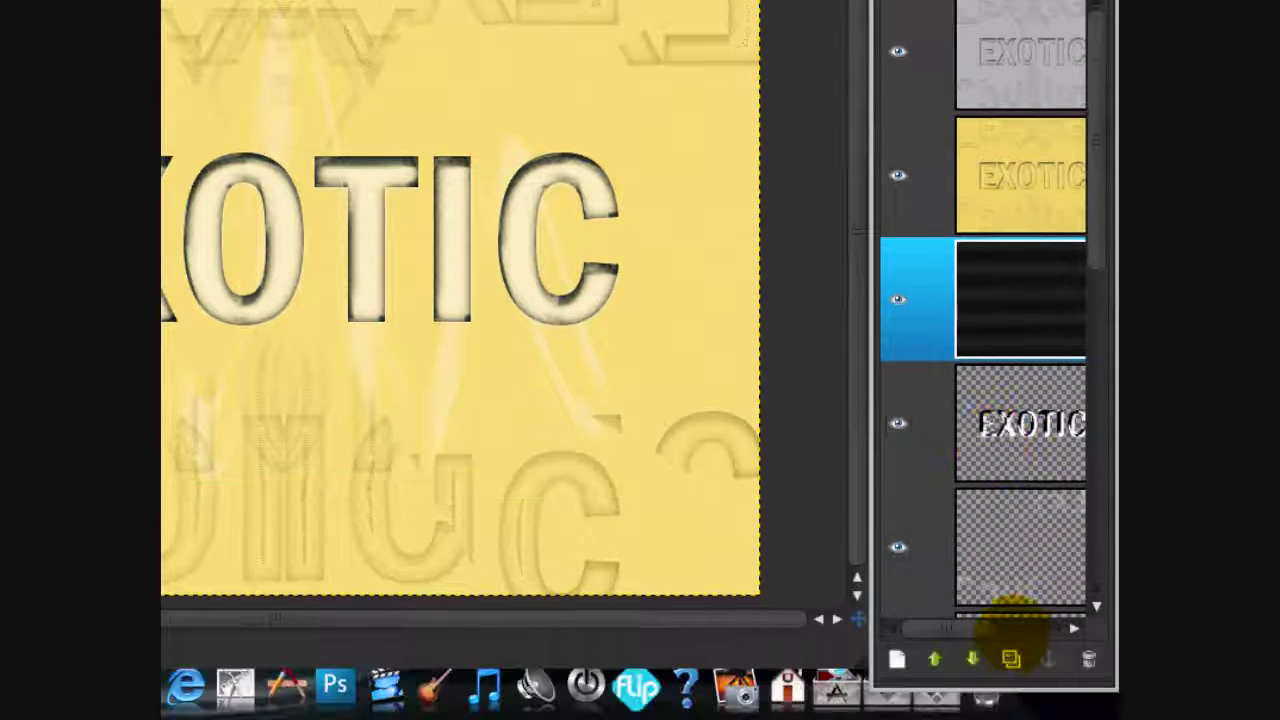
click(1010, 658)
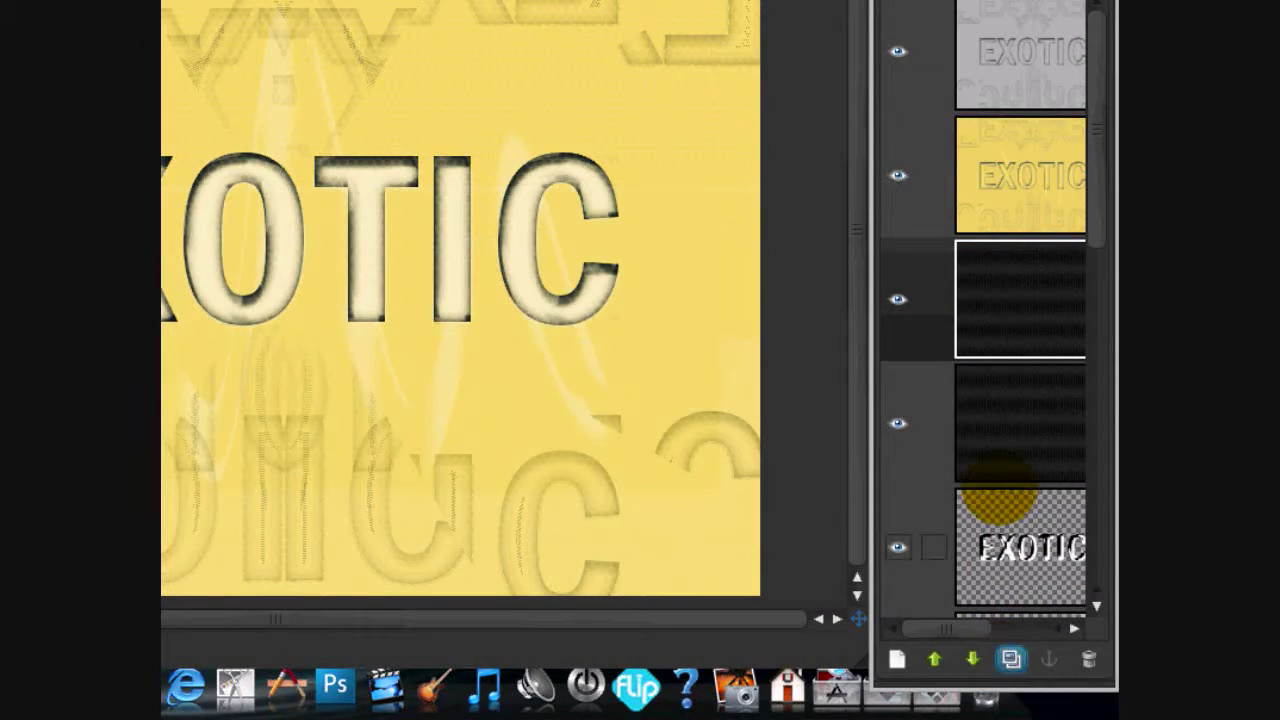
click(933, 658)
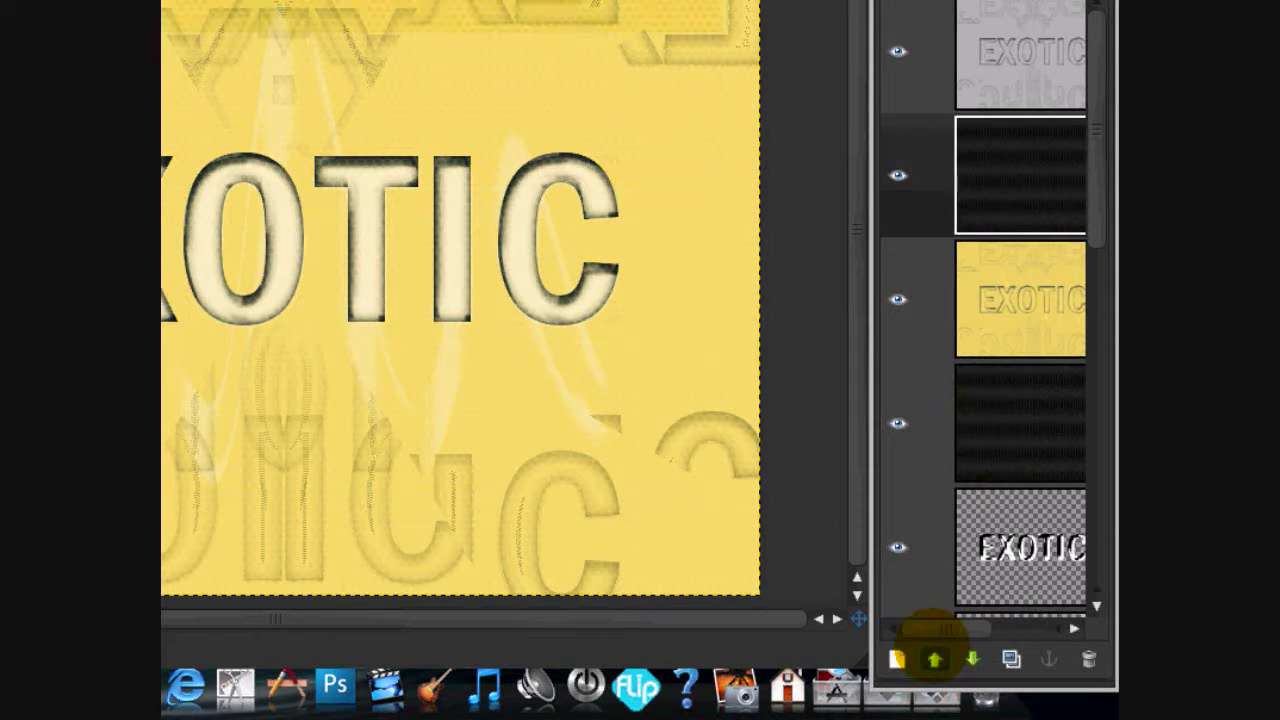
click(933, 658)
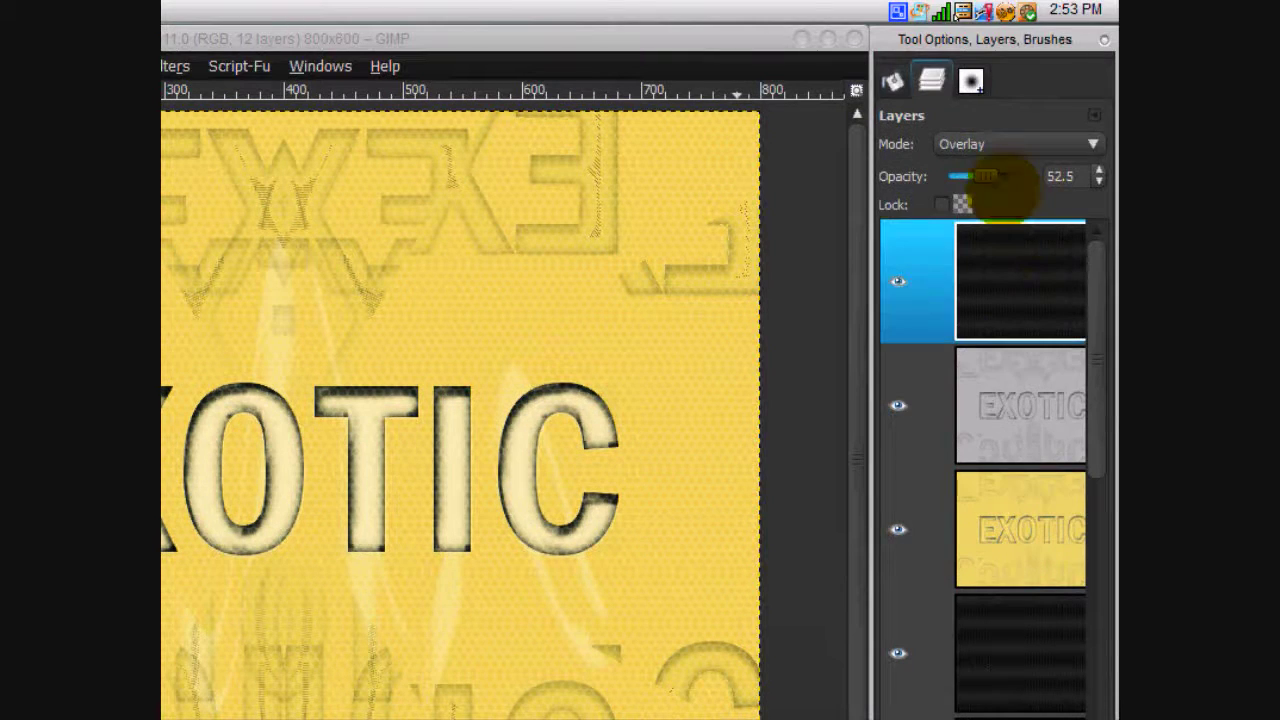
Keep the pattern copy in Overlay at 26.2% opacity, then select the whole canvas
click(1015, 144)
click(1018, 136)
mouse_move(985, 176)
mouse_down()
mouse_move(1057, 172)
mouse_move(968, 176)
mouse_up()
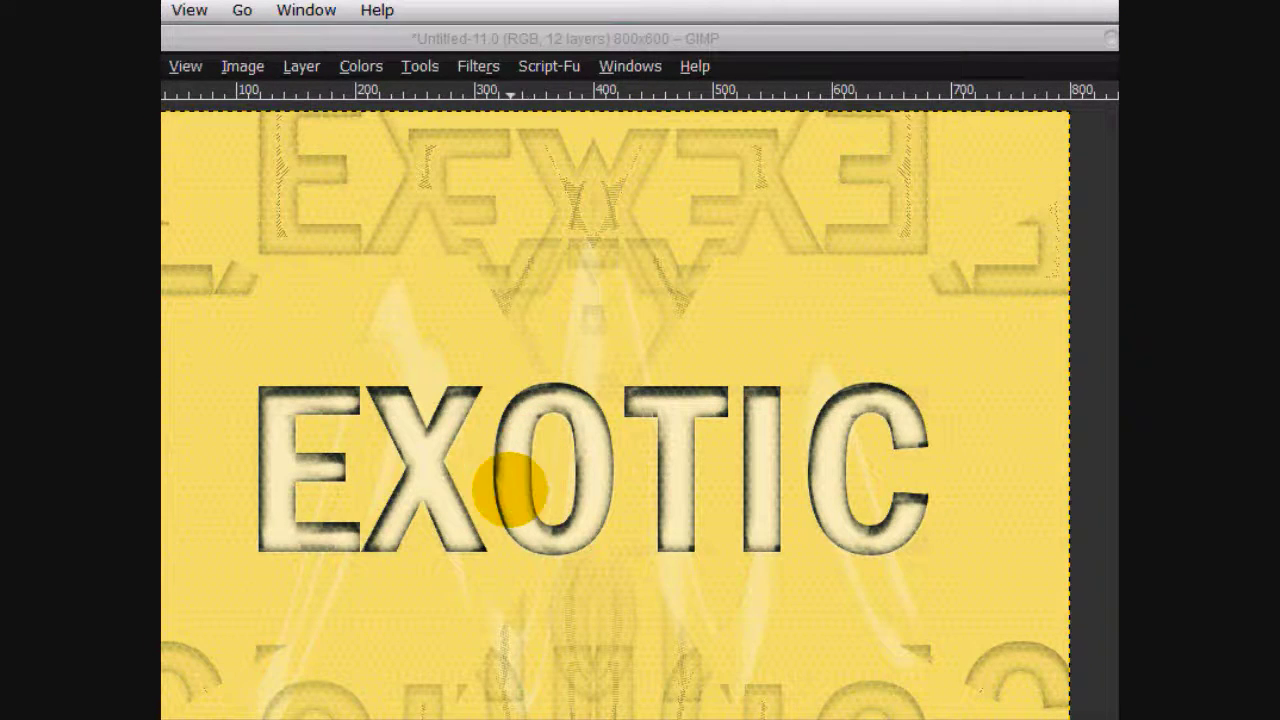
key(ctrl+a)
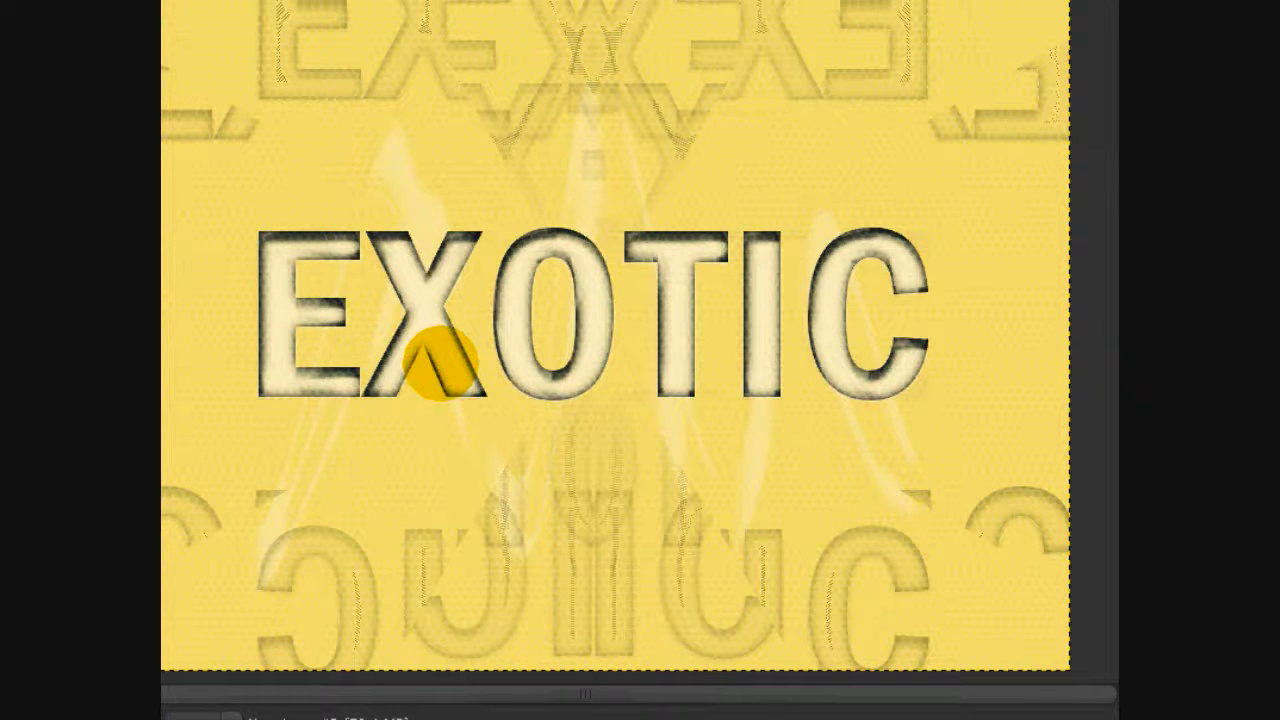